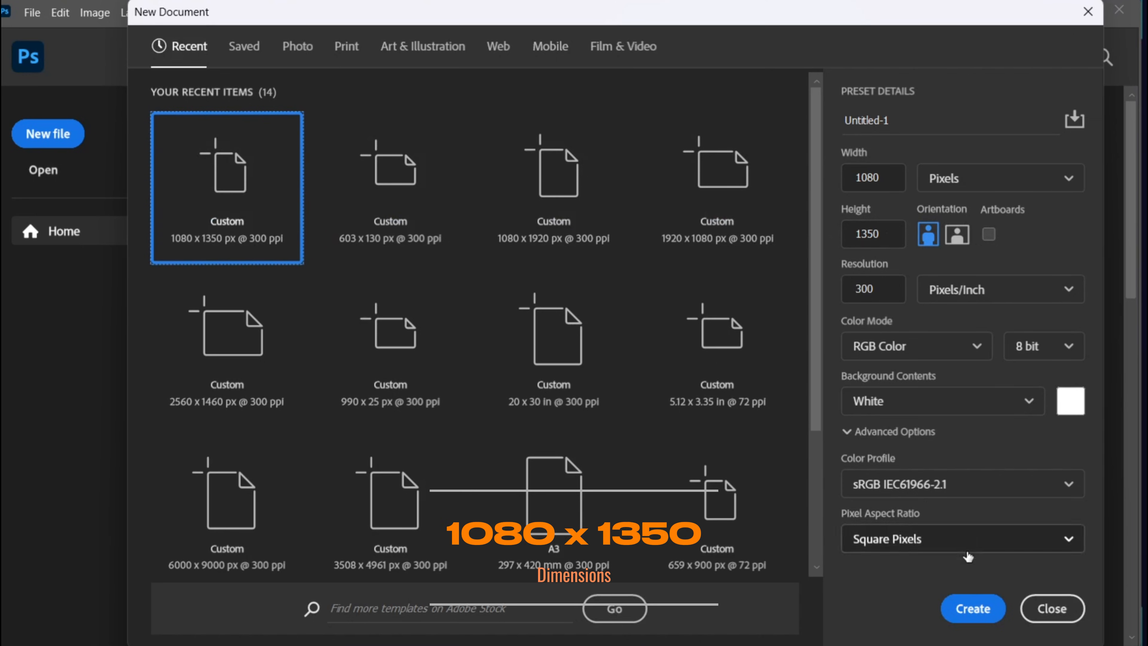
- Create a 1080 x 1350 px document at 300 ppi and add a gradient fill layer with the Radial style
click(971, 608)
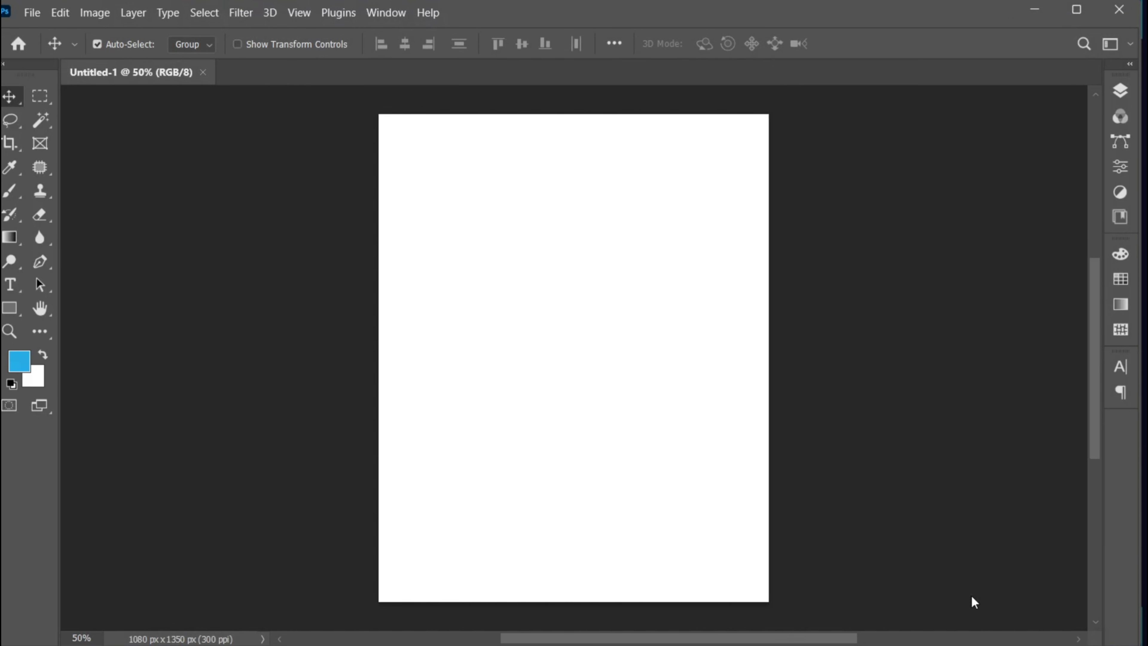
key(ctrl+0)
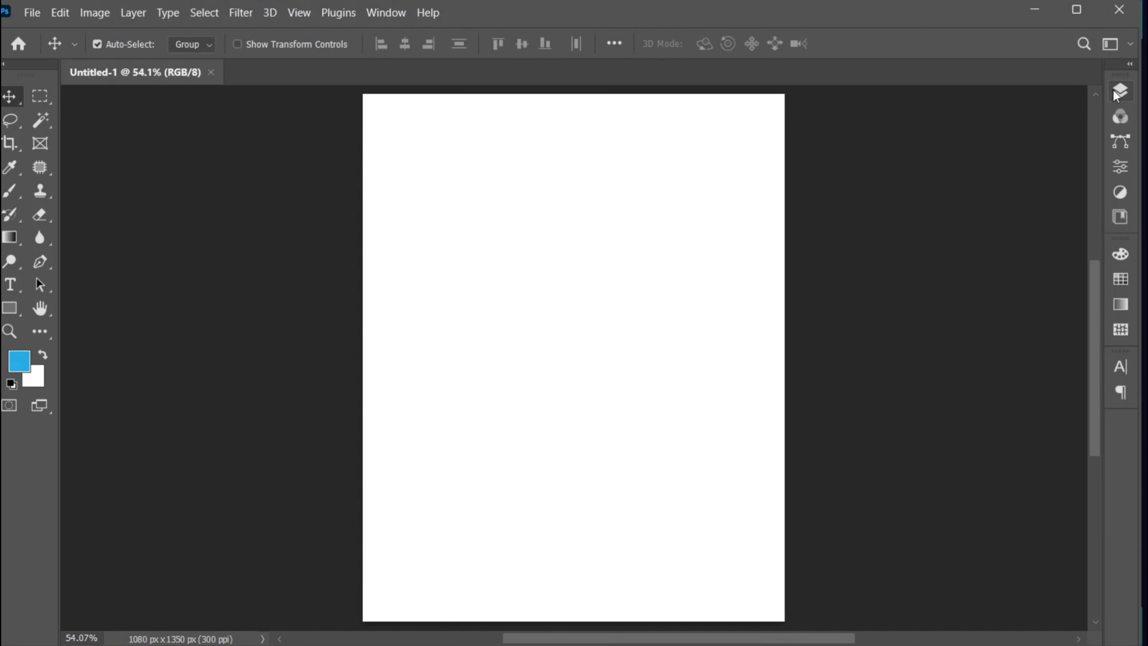
click(1120, 91)
click(999, 621)
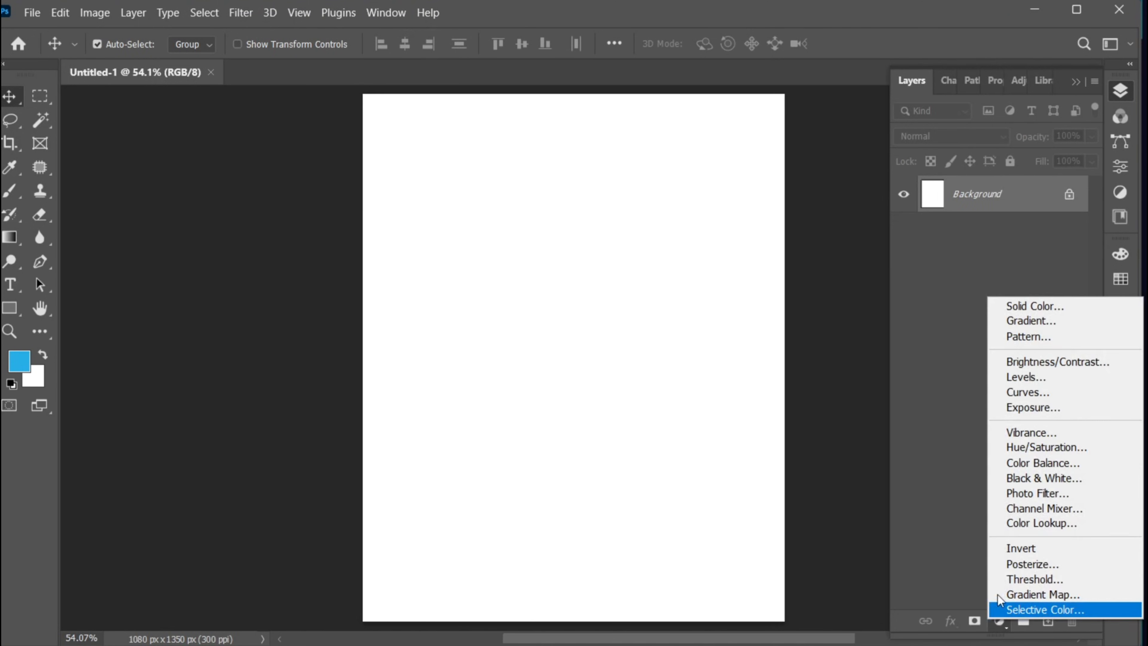
click(1044, 321)
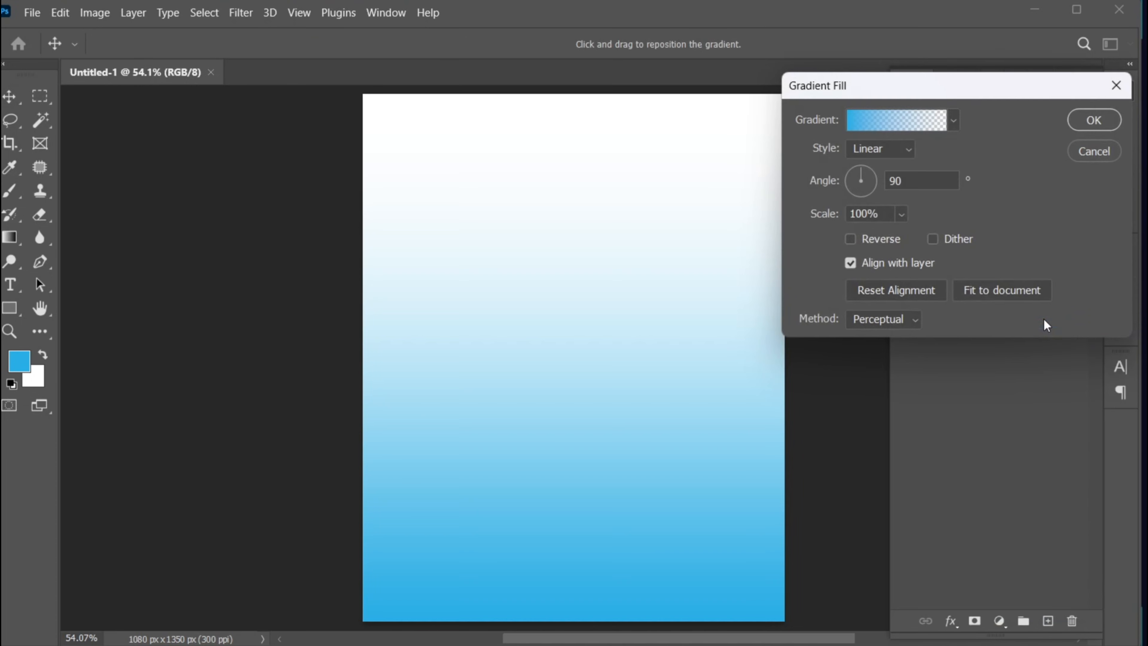
click(868, 153)
click(877, 177)
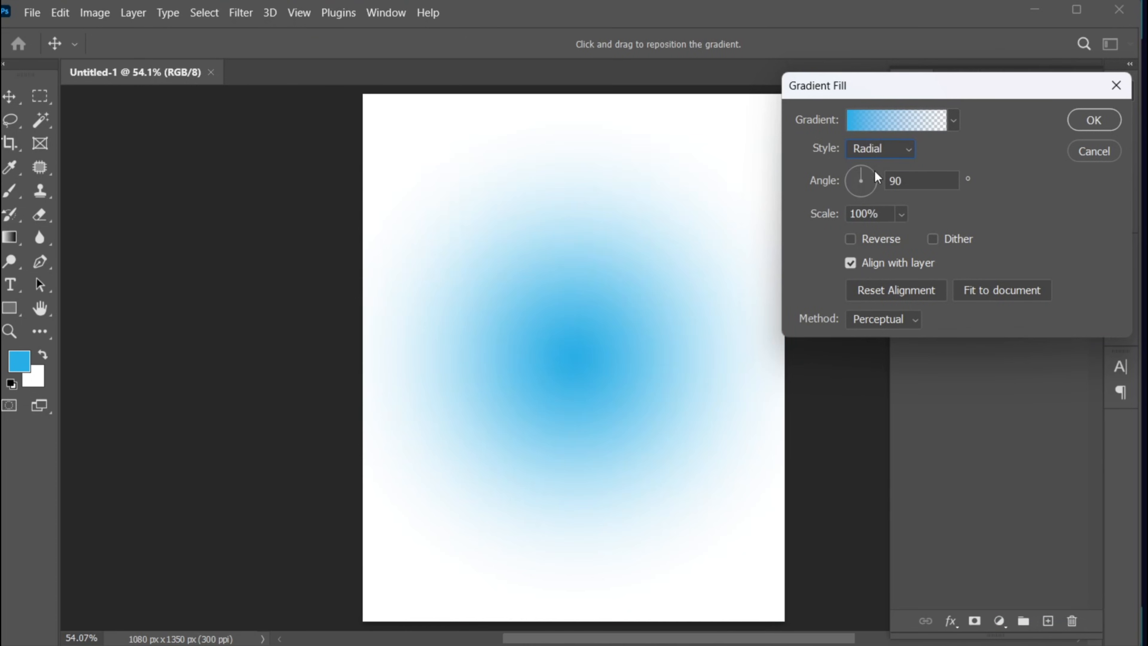
- Keep #27ade5 as the gradient's starting colour and make its transparent end stop fully opaque
click(882, 123)
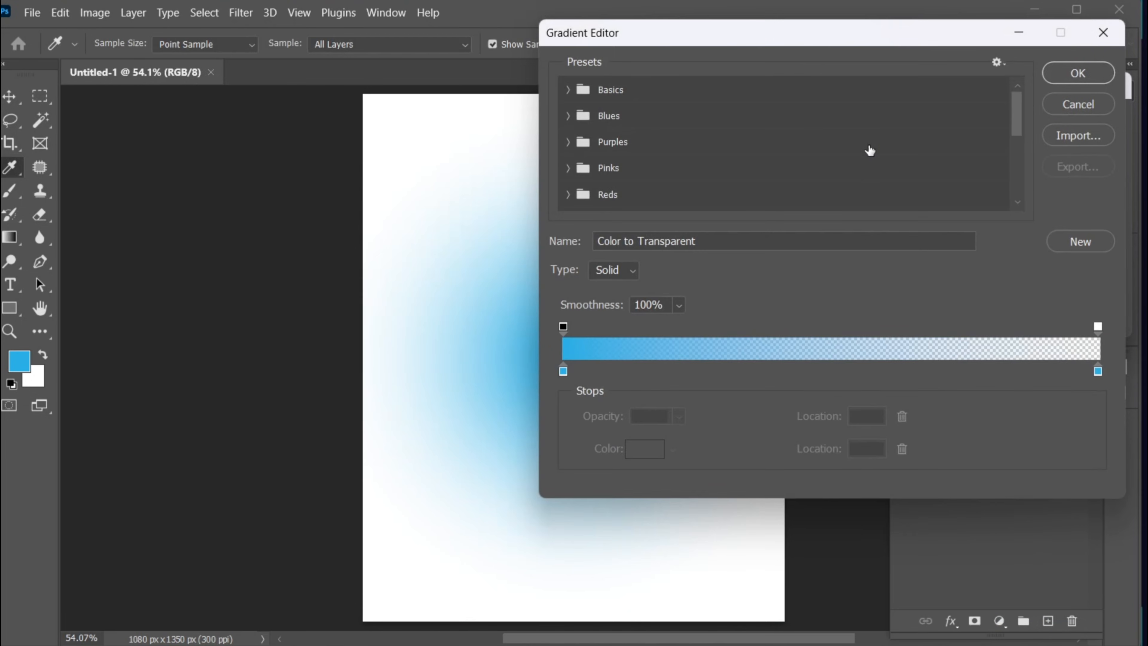
click(563, 371)
click(643, 449)
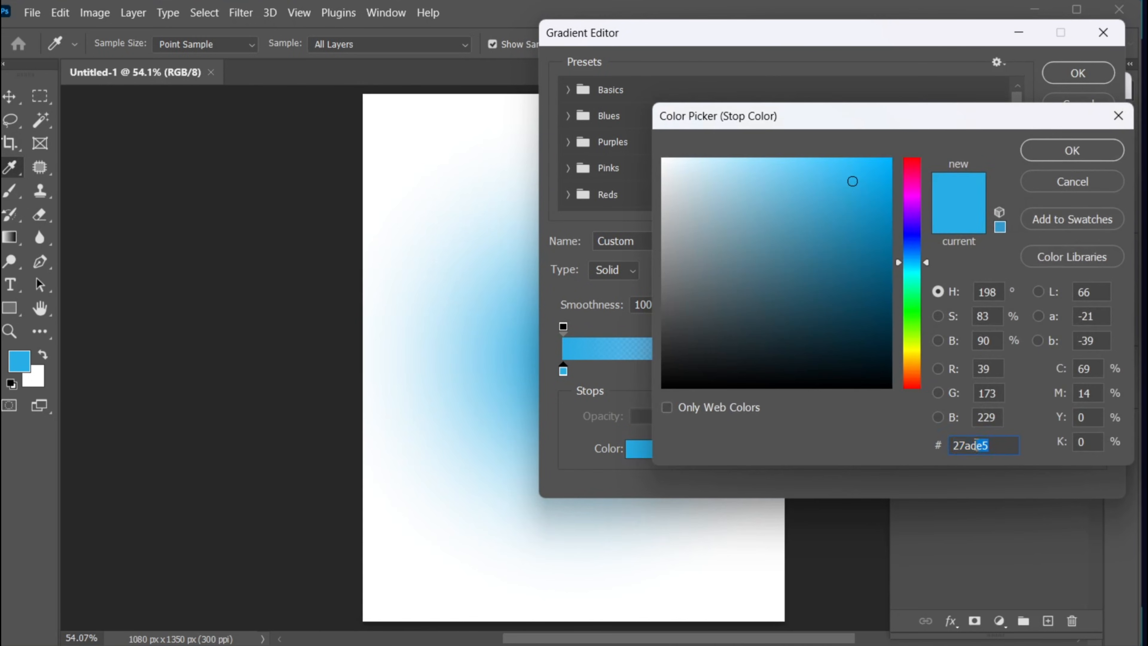
click(1059, 147)
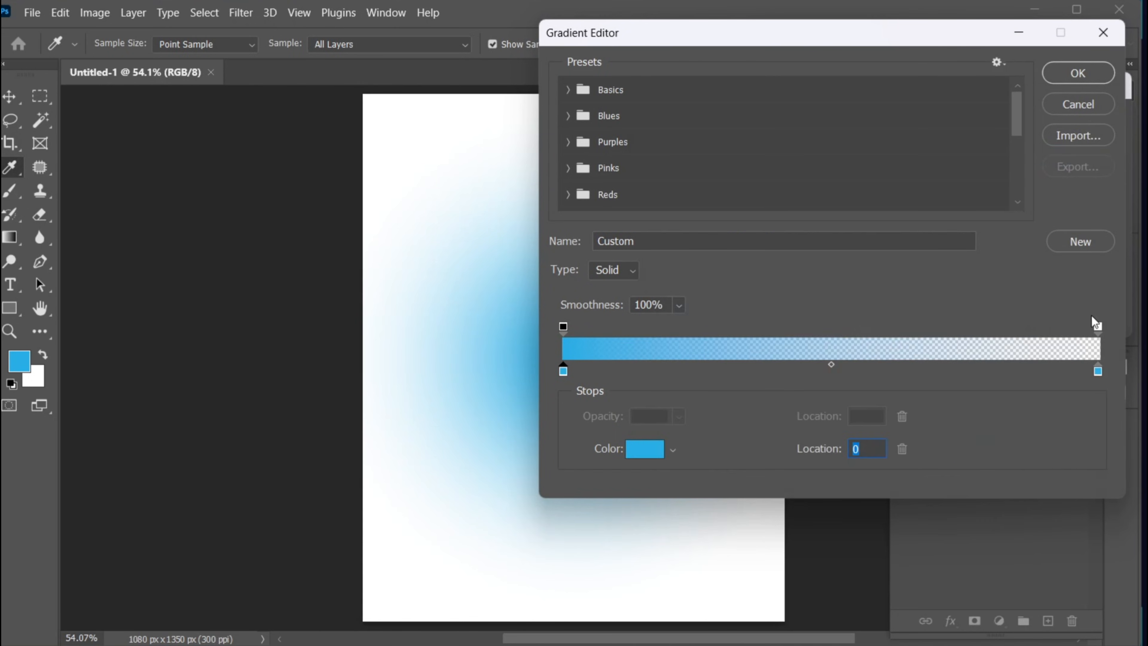
click(1097, 328)
click(679, 416)
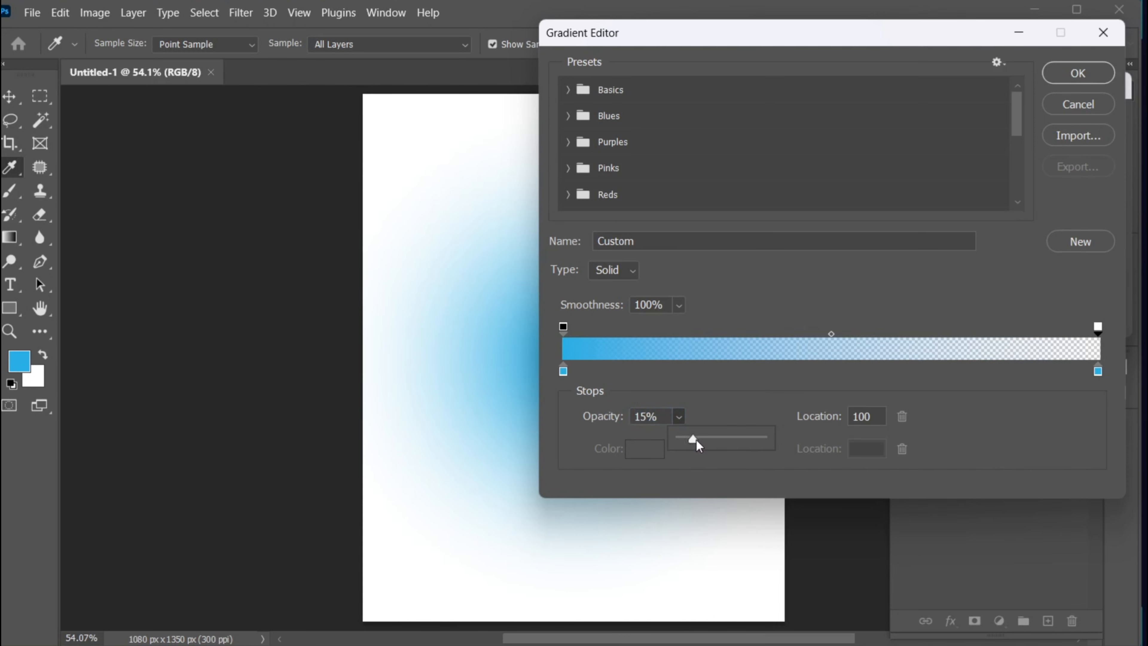
drag(698, 445, 1075, 411)
- Set the gradient's end colour stop to #196fbf and apply the gradient fill
click(1100, 373)
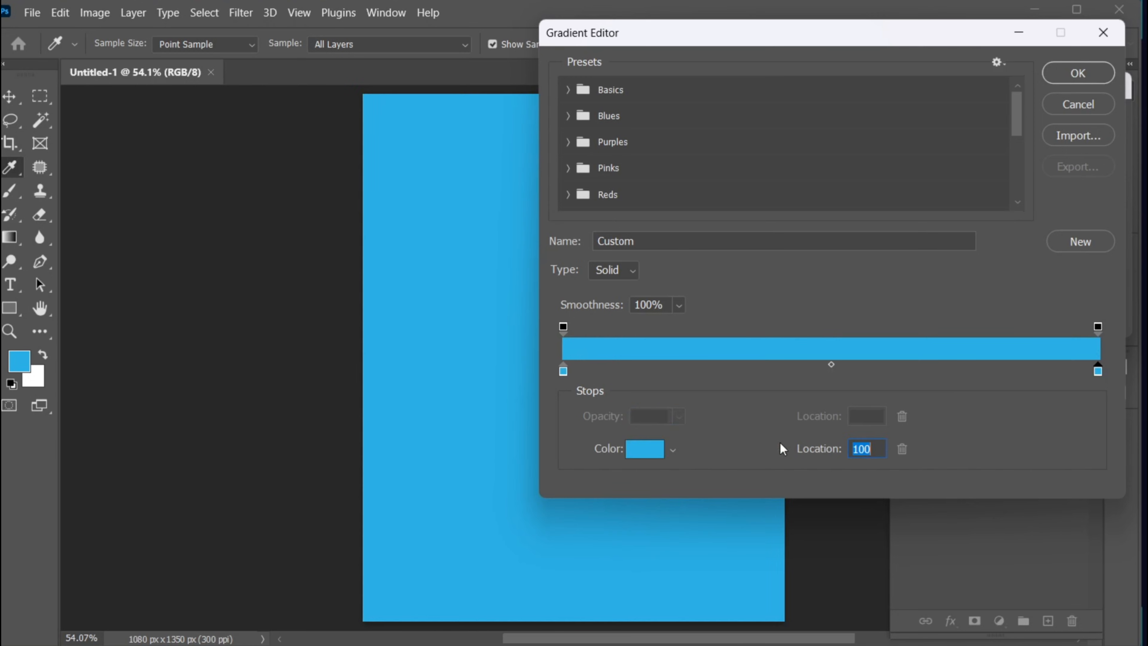
click(645, 450)
click(864, 216)
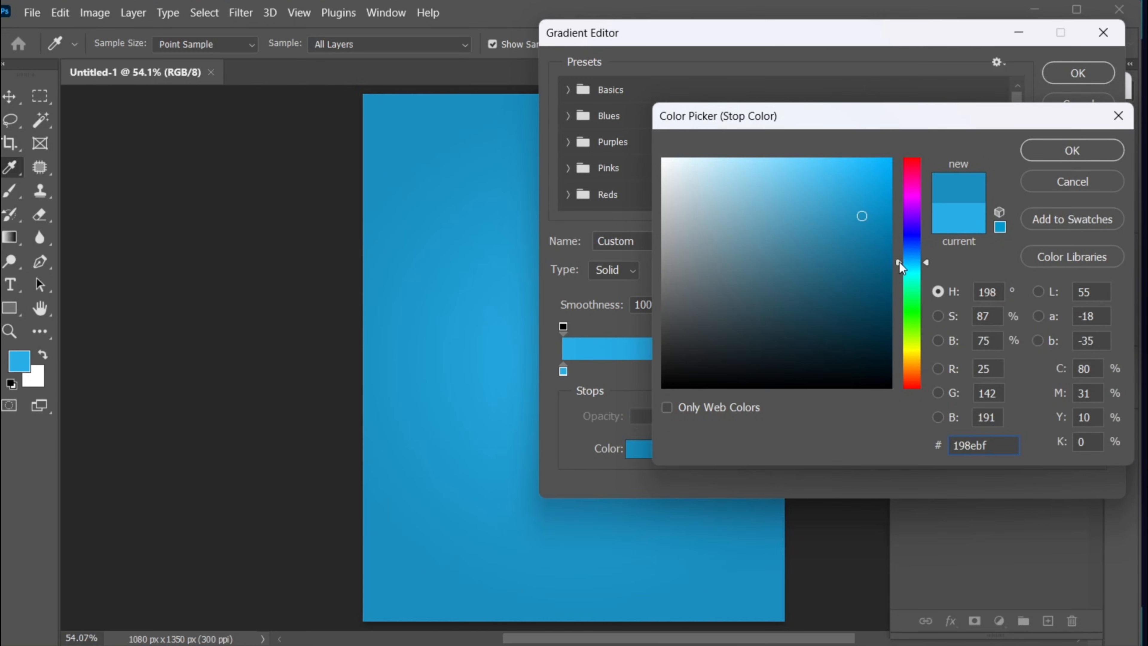
drag(901, 259, 901, 255)
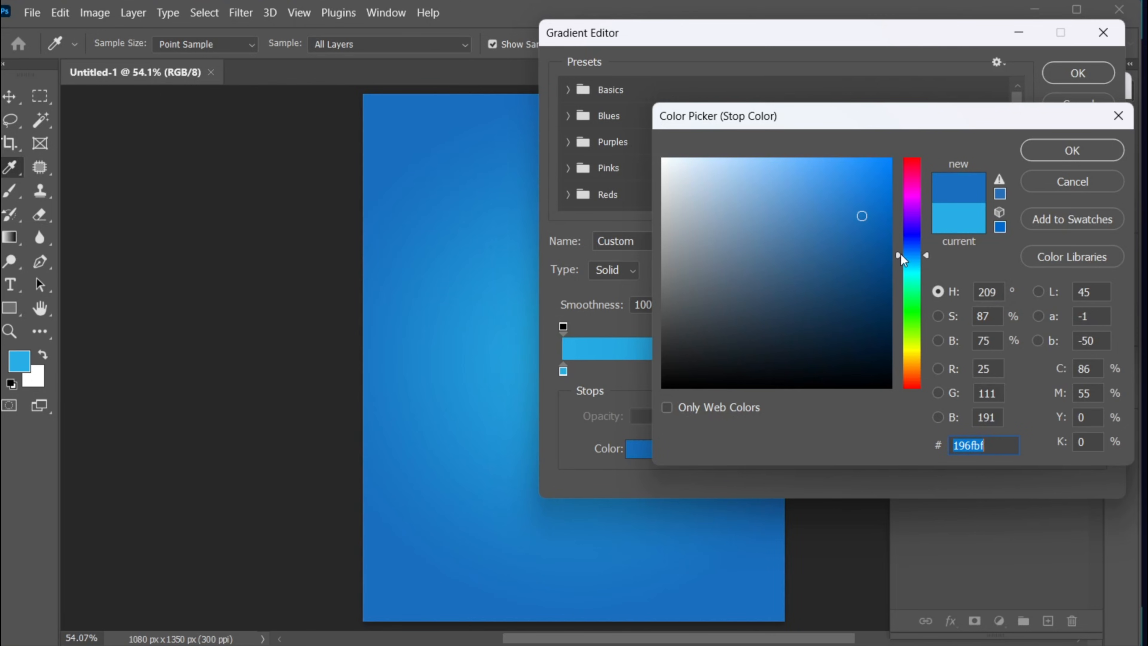
click(1063, 160)
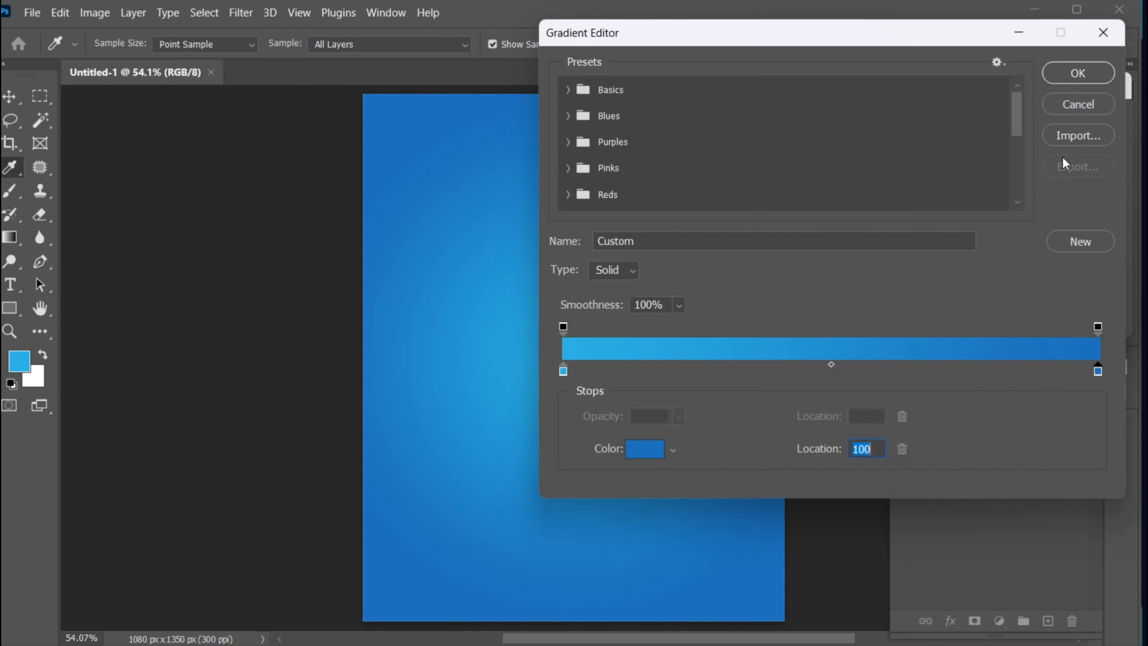
click(1075, 71)
click(1093, 120)
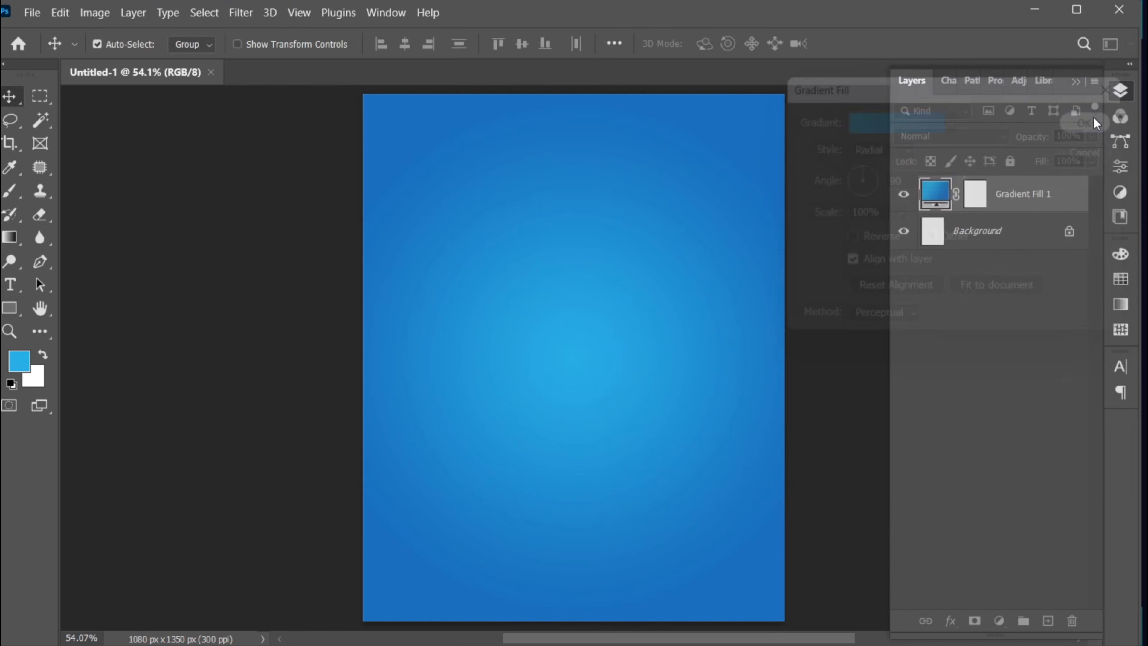
- Draw a portrait rectangle shape about 662 x 802 px in the middle of the canvas
click(9, 308)
click(102, 305)
drag(450, 193, 708, 507)
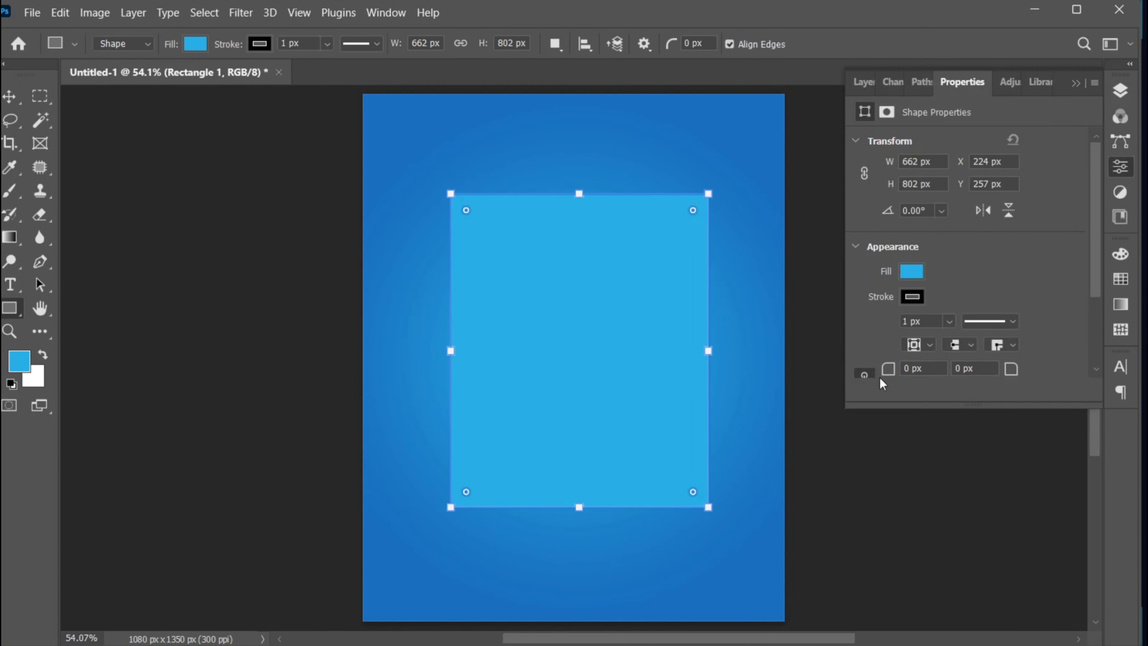
- Give the rectangle an off-white fill and remove its stroke
click(911, 273)
click(899, 367)
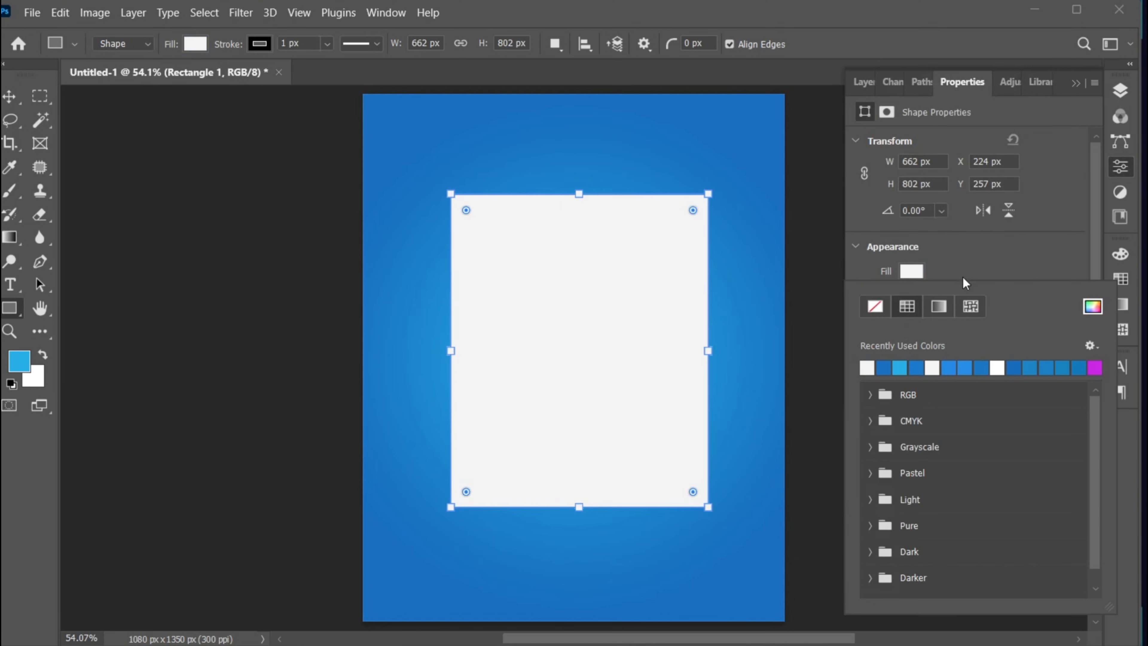
key(Return)
click(913, 298)
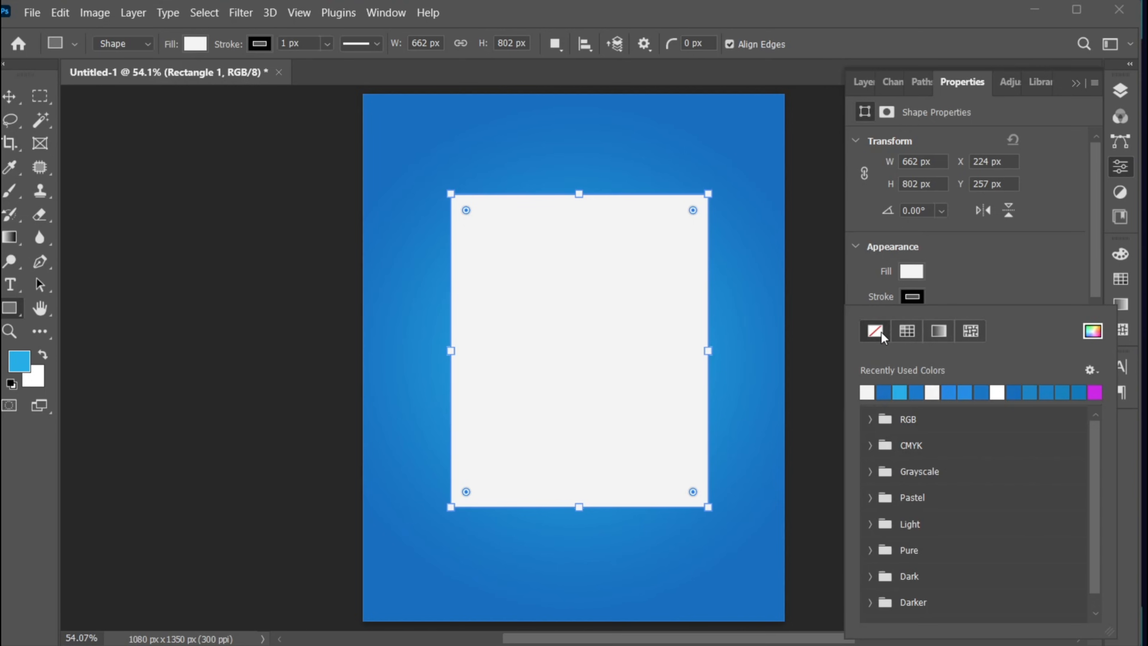
click(1040, 205)
key(v)
key(u)
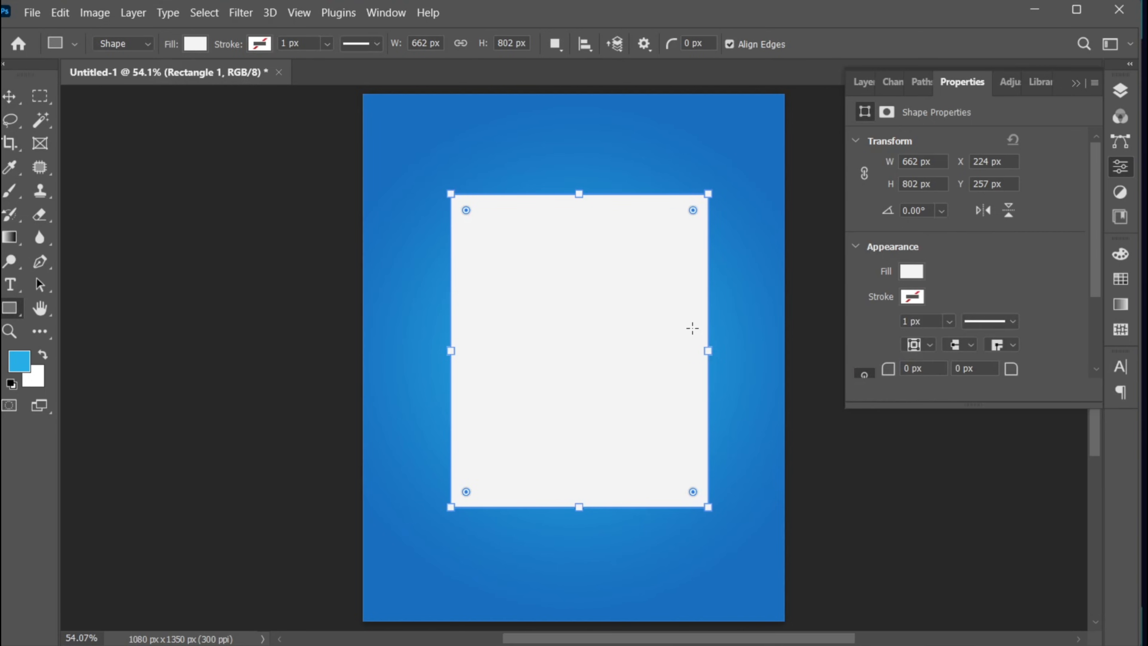
- Centre the off-white rectangle horizontally on the canvas and move it up slightly to about Y 238 px
key(v)
key(ctrl+a)
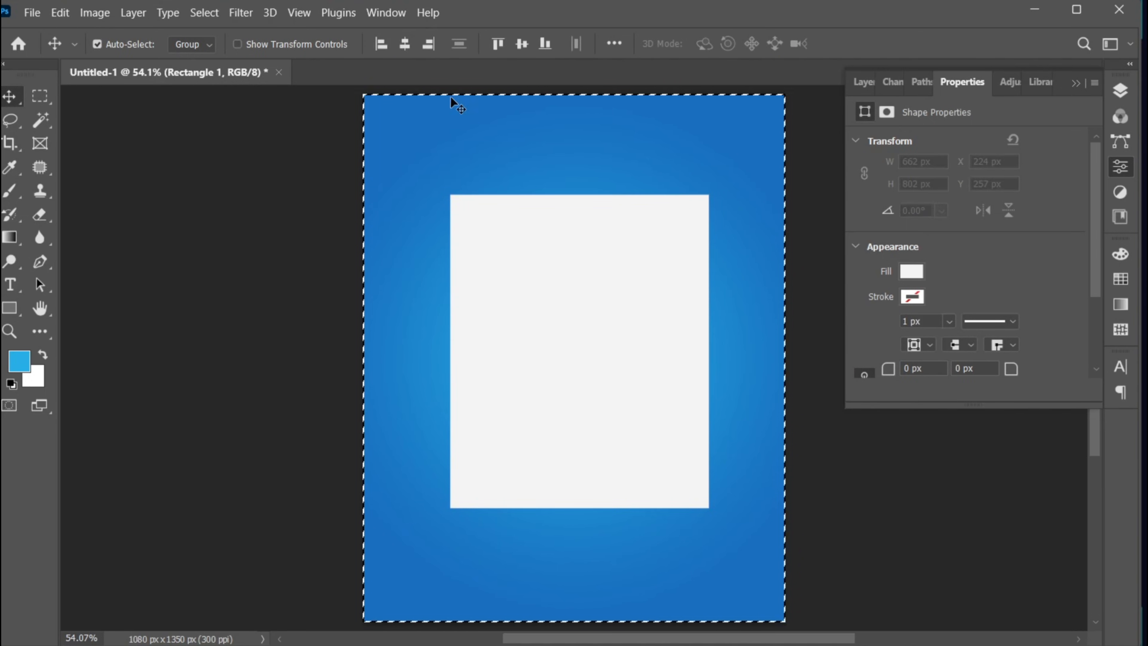
click(411, 45)
key(ctrl+d)
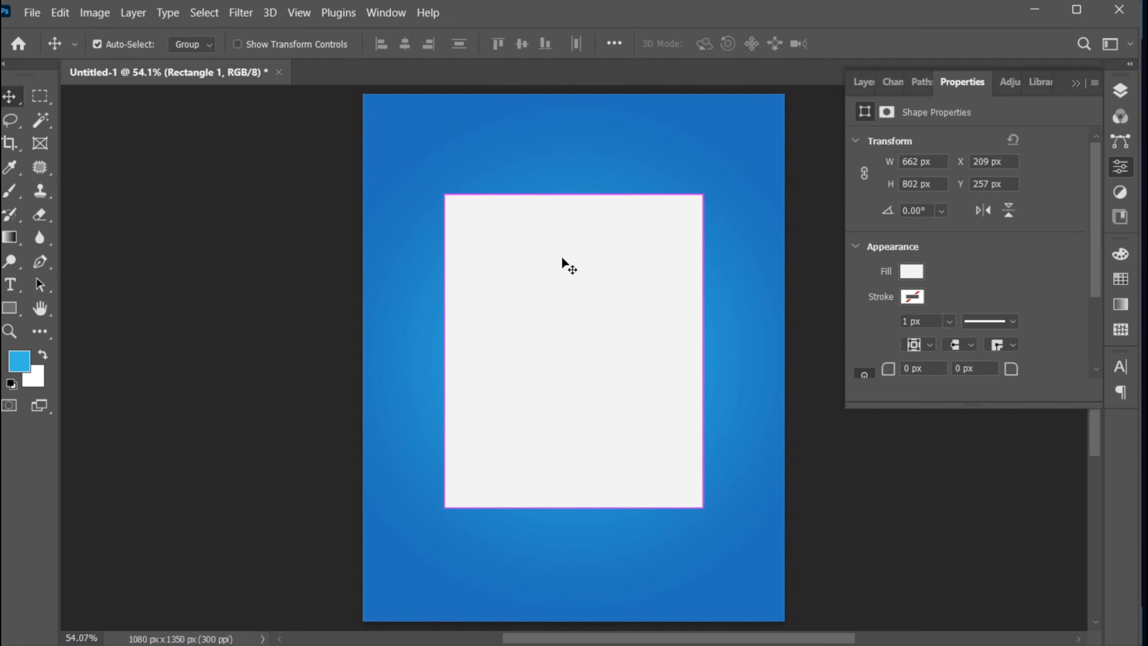
drag(567, 279, 569, 295)
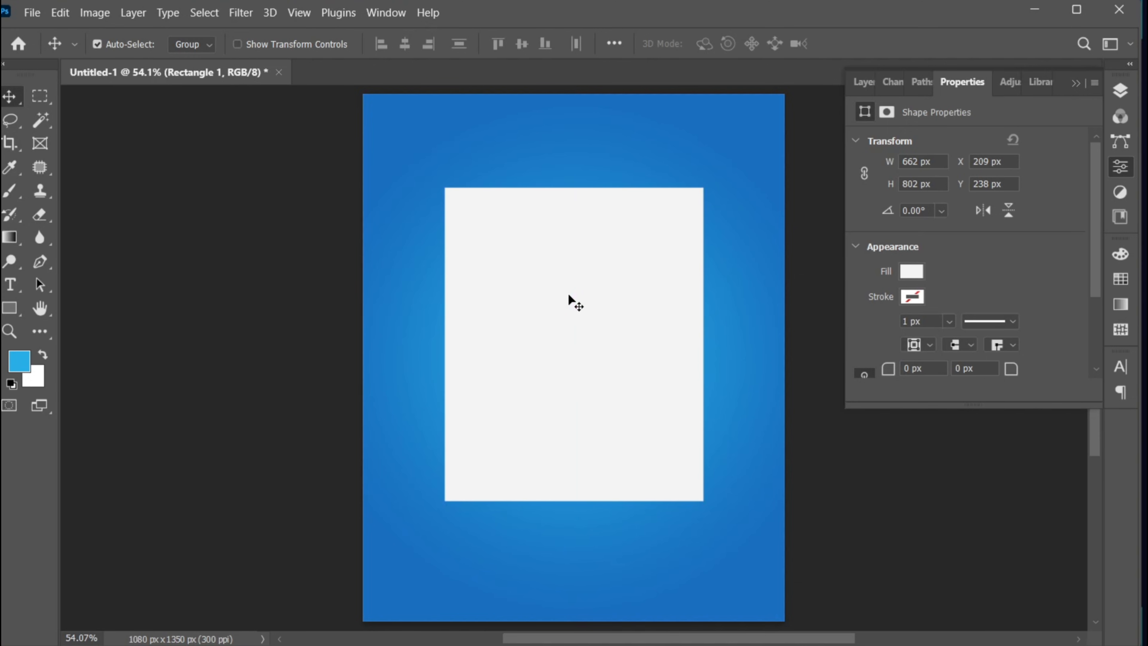
- Draw a nearly square rectangle about 614 x 615 px inside the upper part of the off-white one and fill it with dark blue
click(16, 314)
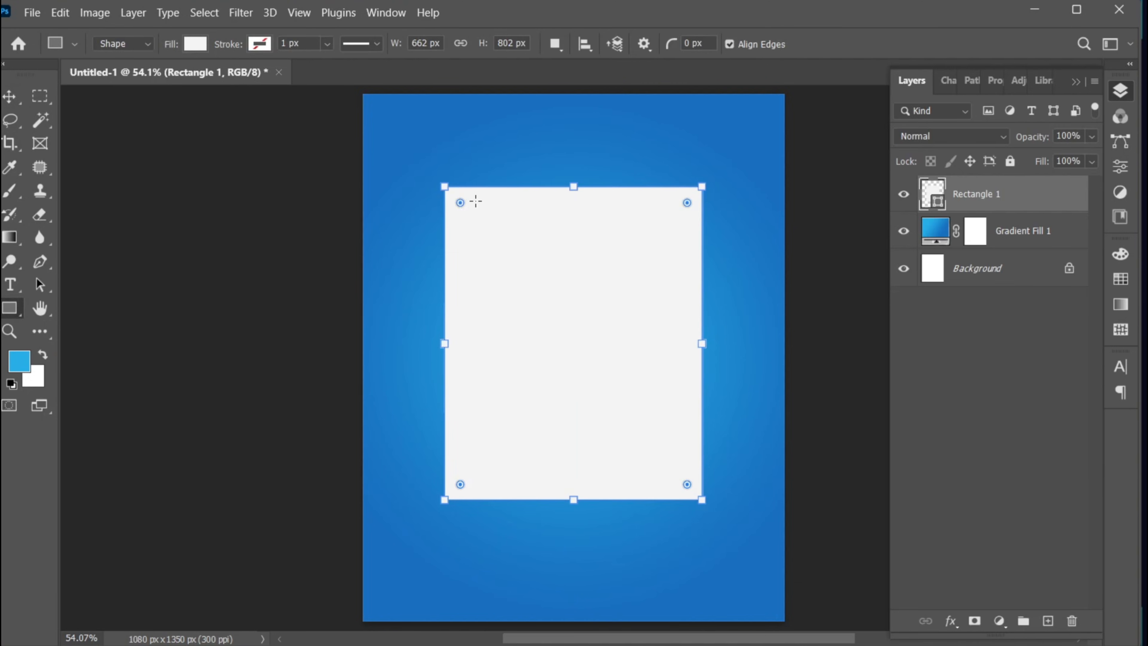
drag(454, 194, 693, 434)
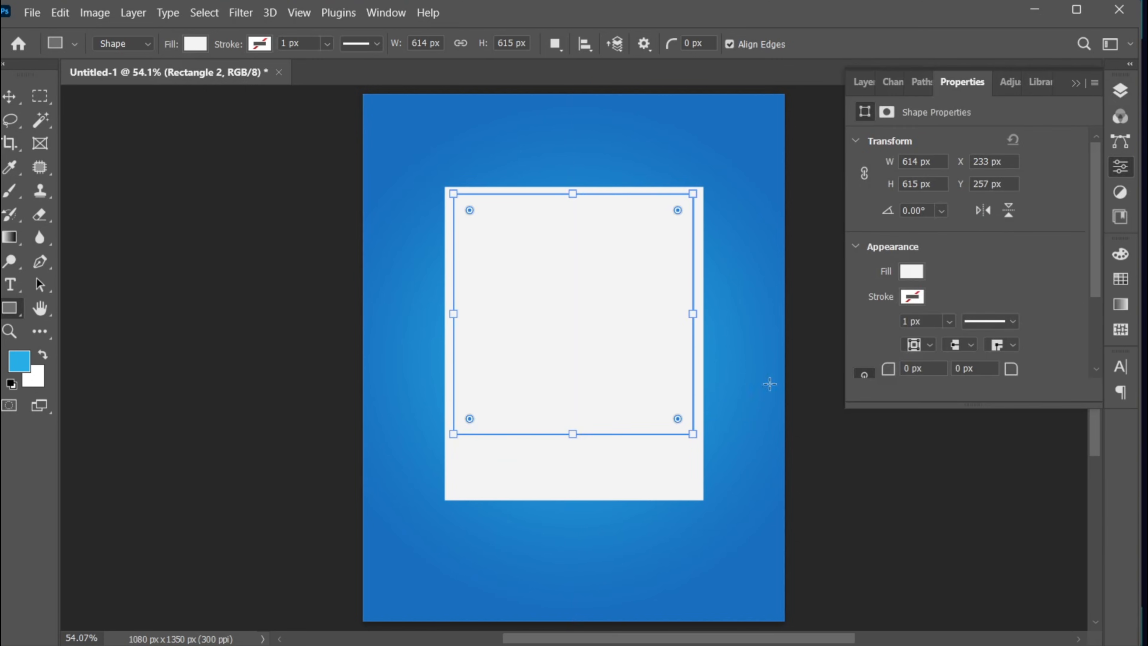
click(912, 272)
click(867, 370)
- Centre the blue rectangle horizontally on the canvas and clear the selection
key(v)
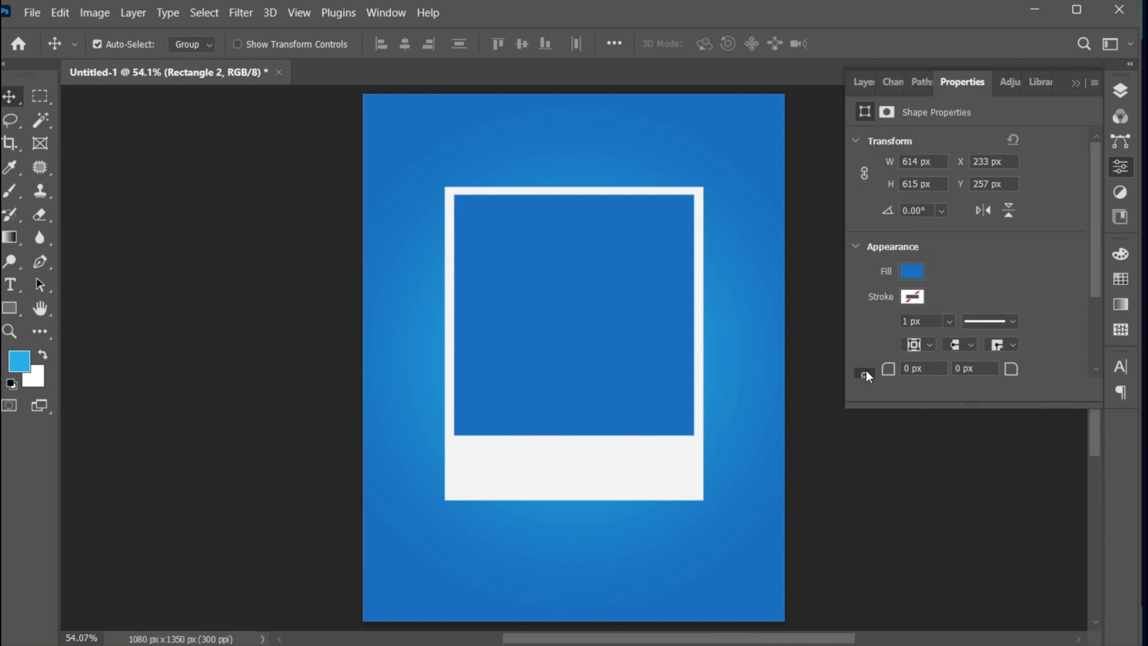
key(ctrl+a)
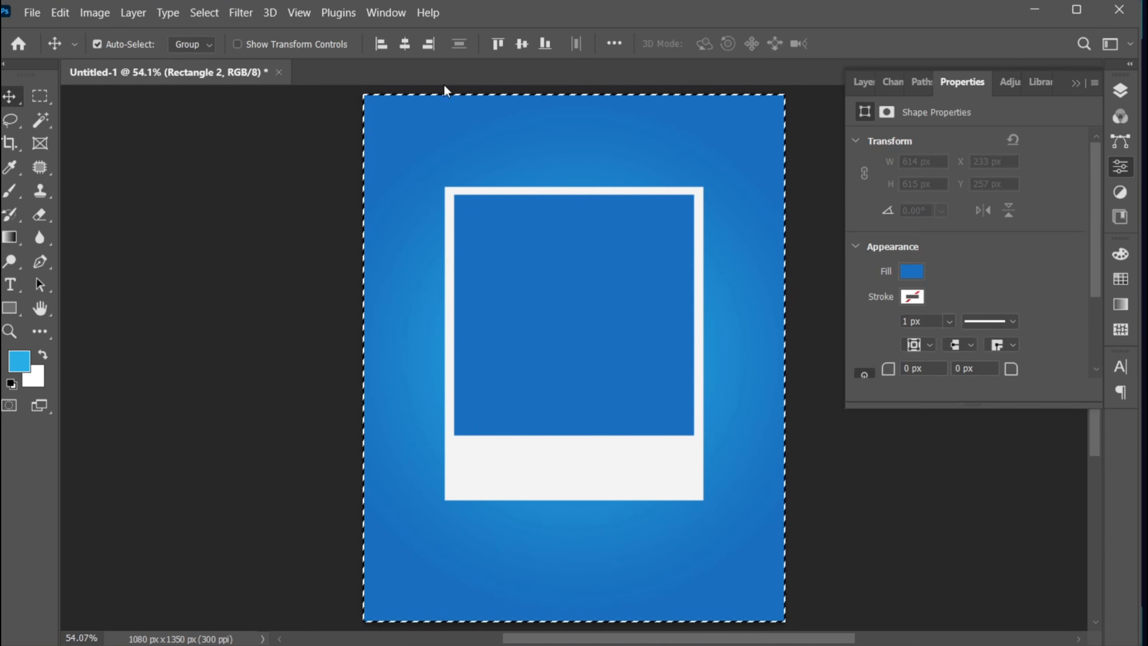
click(410, 44)
key(ctrl+d)
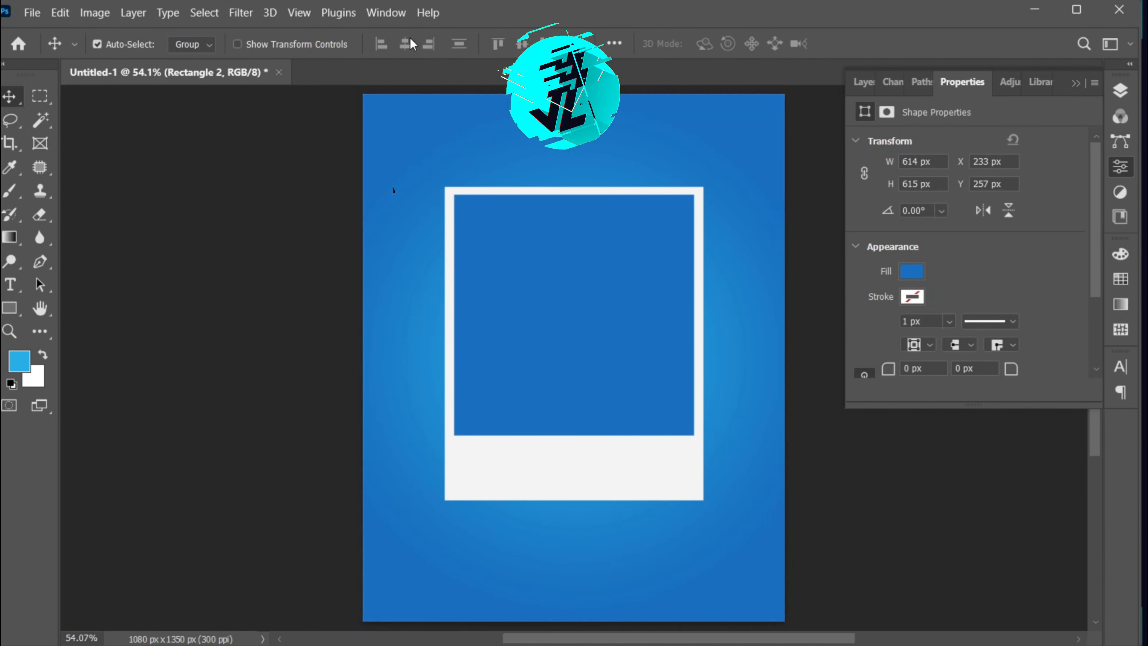
- Convert the Rectangle 1 and Rectangle 2 layers into one smart object and rasterize it
click(1120, 90)
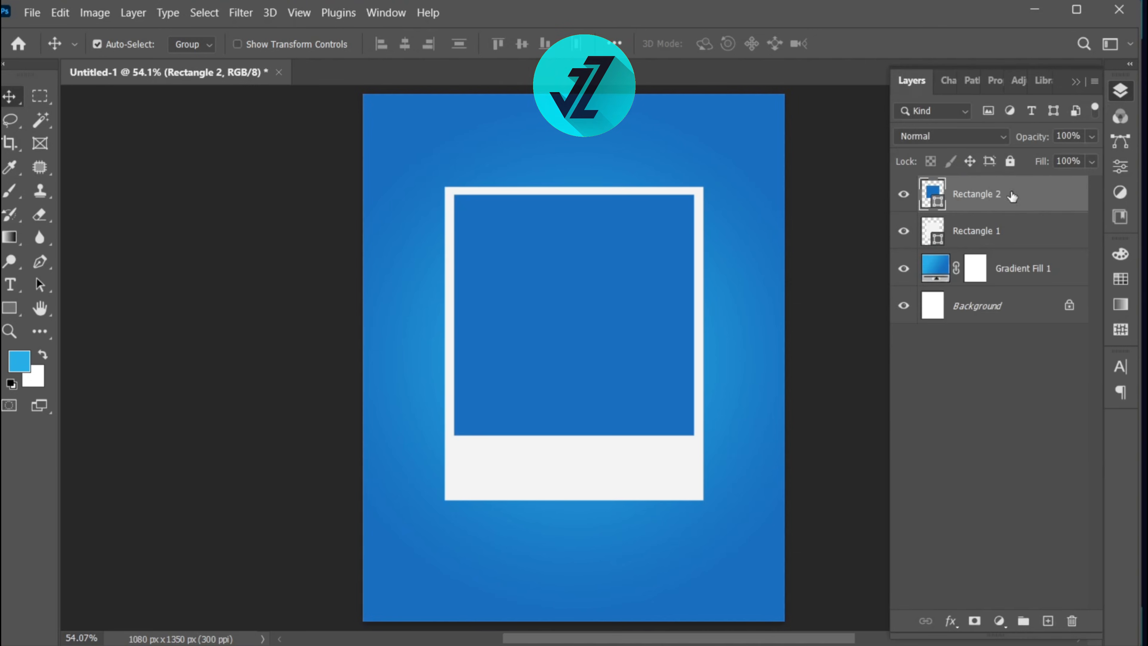
shift+click(986, 230)
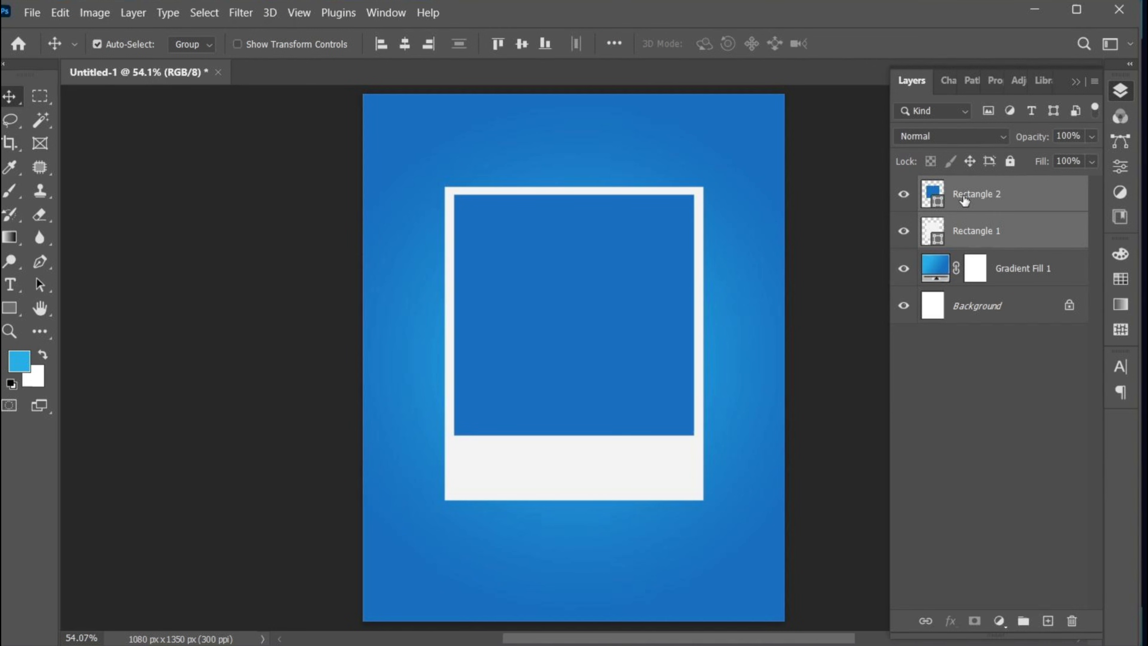
right_click(963, 199)
click(1011, 264)
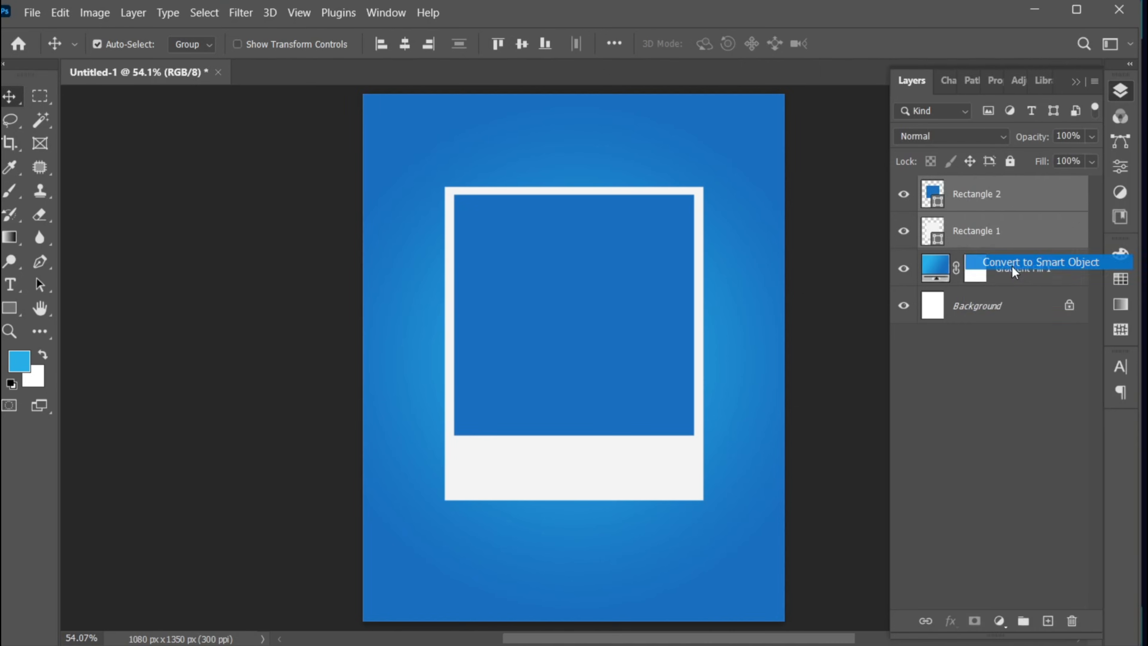
right_click(994, 195)
click(1025, 333)
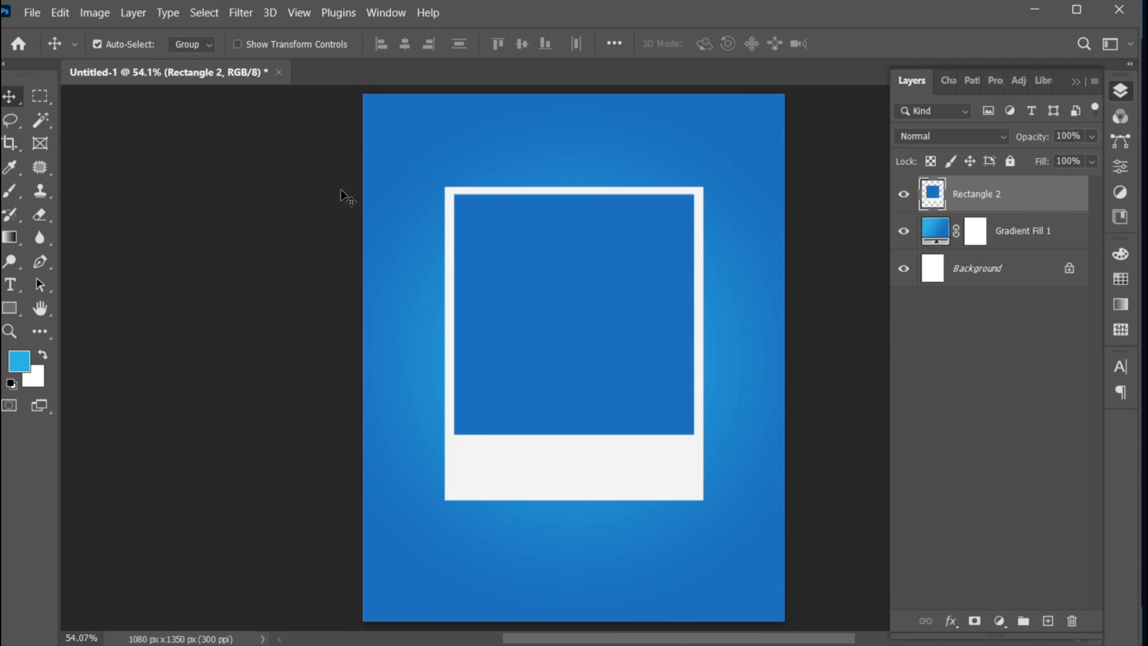
- Select the blue area inside the frame with the Magic Wand, delete it and deselect
click(40, 119)
click(554, 248)
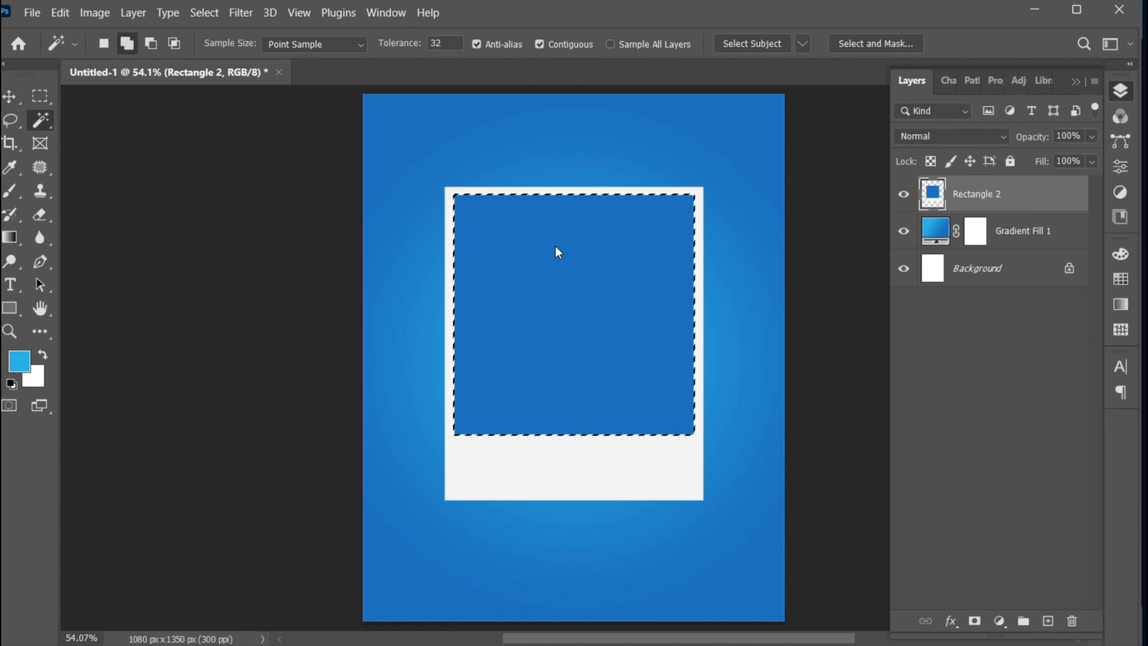
key(Delete)
key(v)
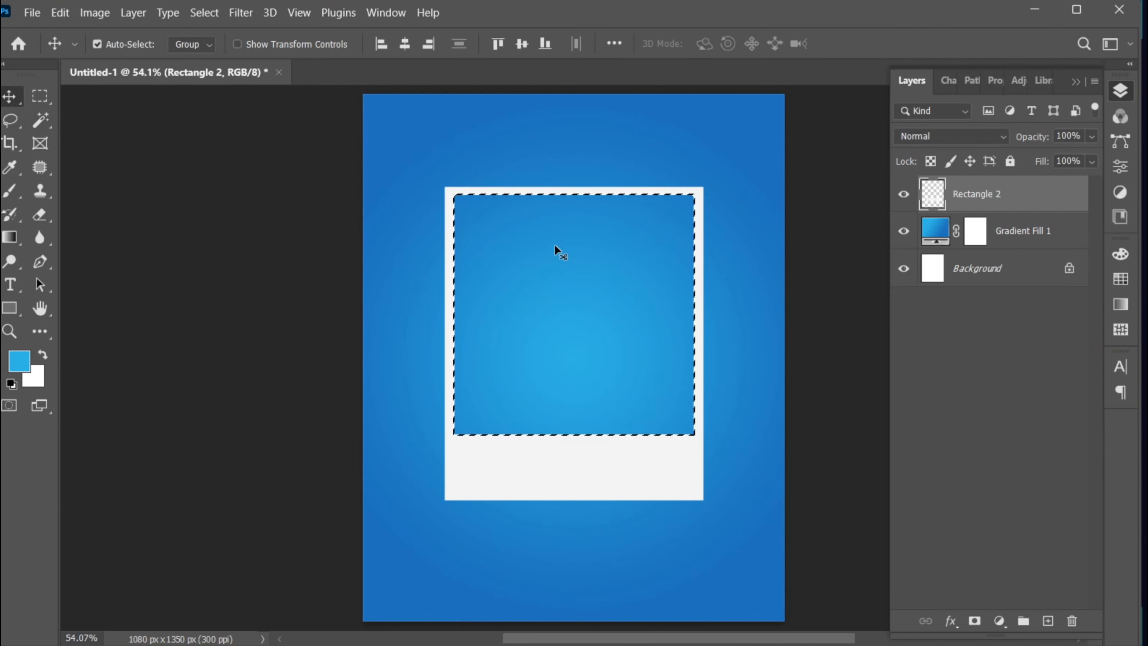
key(ctrl+d)
click(678, 271)
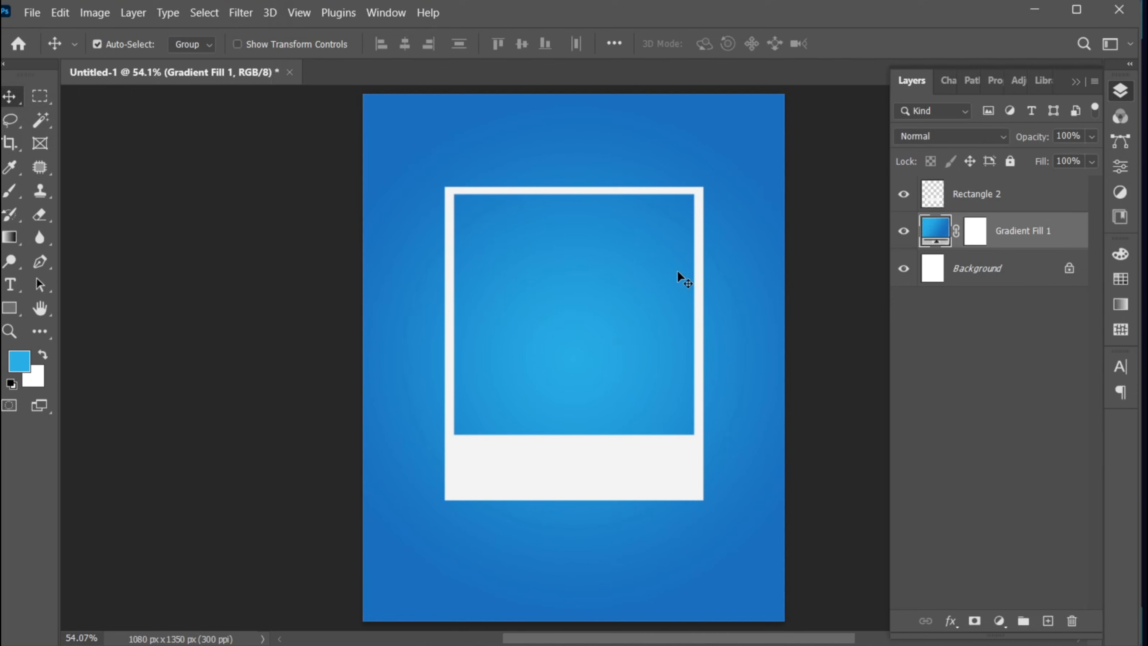
- Transform the Rectangle 2 frame layer, reducing its height slightly from the bottom edge and moving the frame down a little
click(990, 206)
key(ctrl+t)
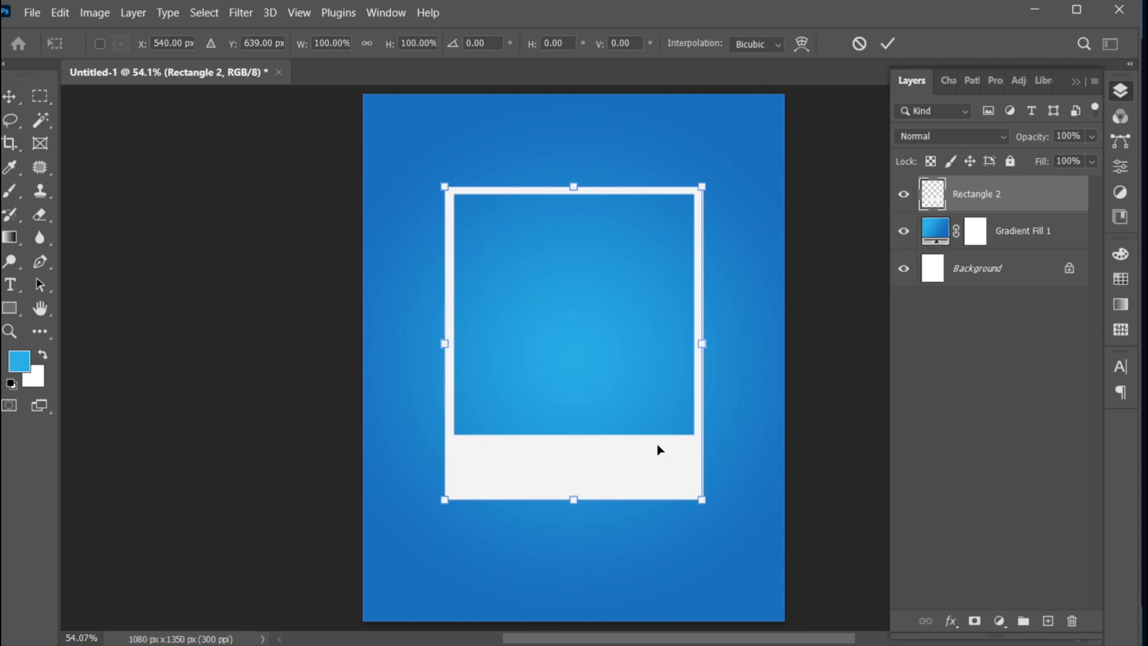
drag(572, 500, 573, 491)
drag(590, 454, 590, 459)
key(Return)
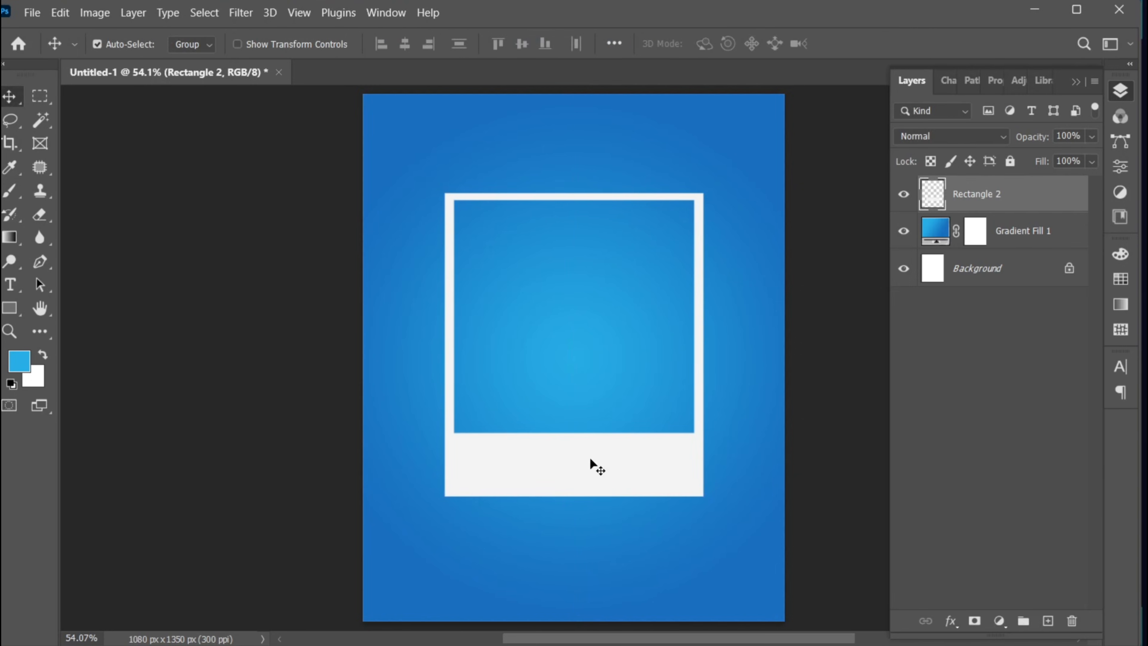
- Place the embedded portrait of the woman on the chair and scale it to about 21.4%, keeping it centred on the canvas
click(32, 16)
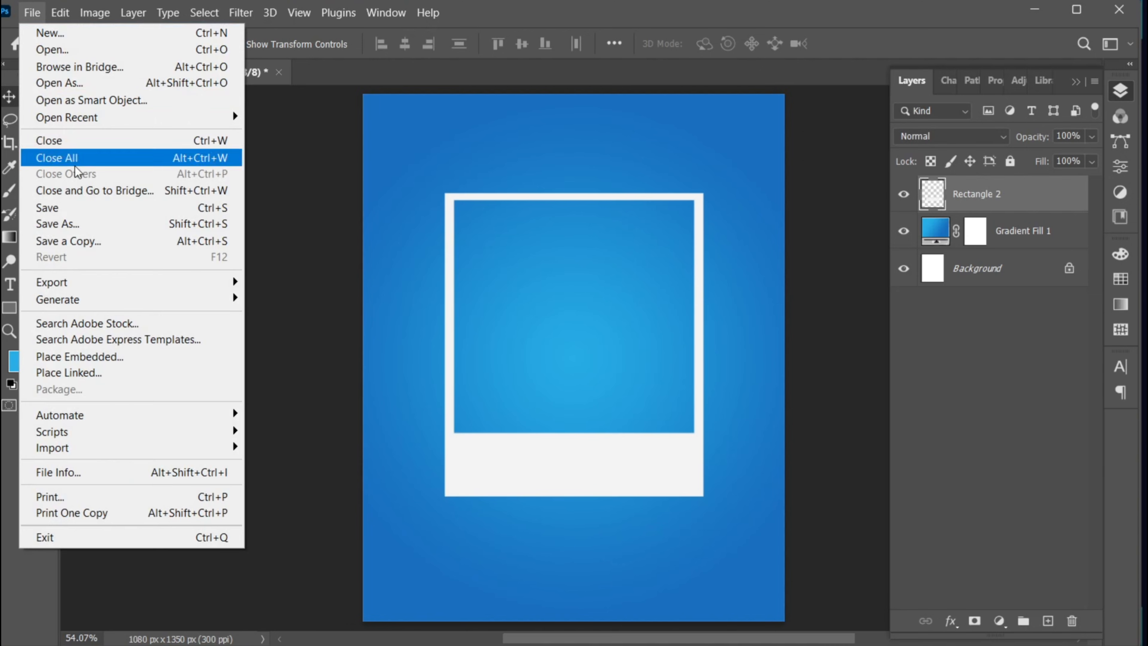
click(121, 356)
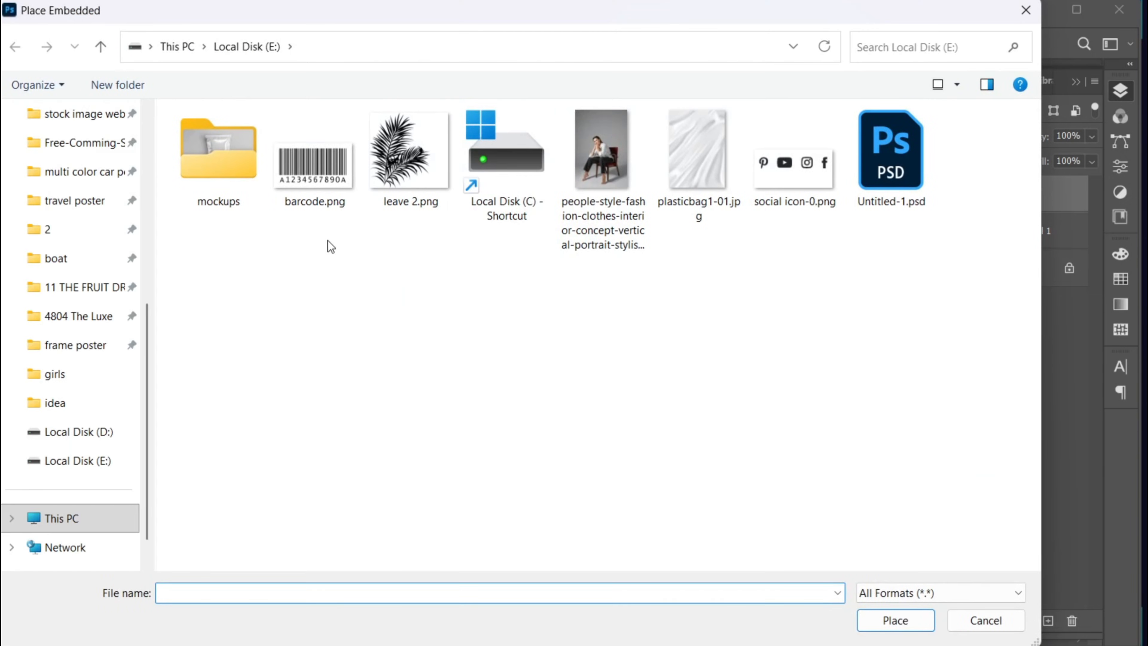
click(602, 144)
click(864, 615)
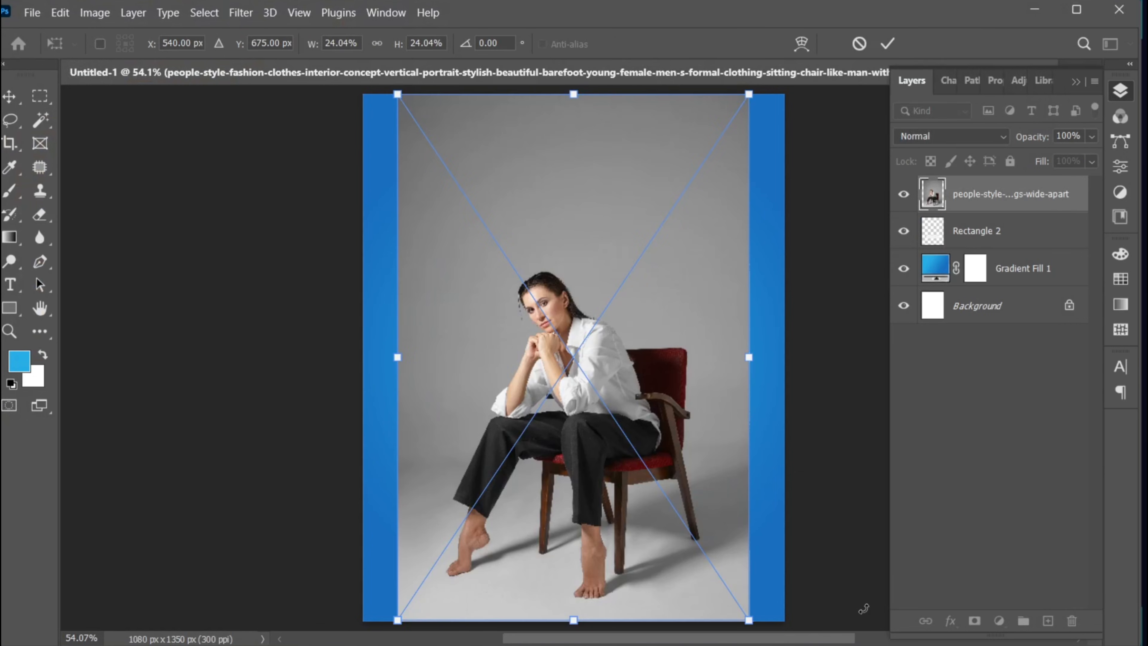
drag(749, 358, 728, 358)
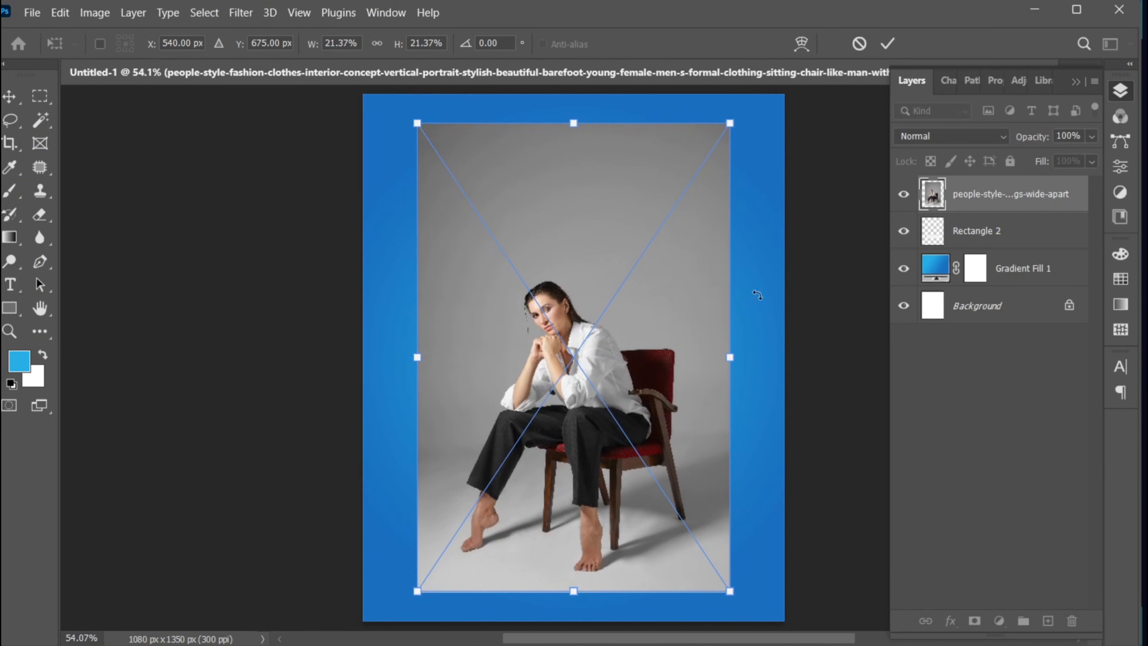
click(885, 43)
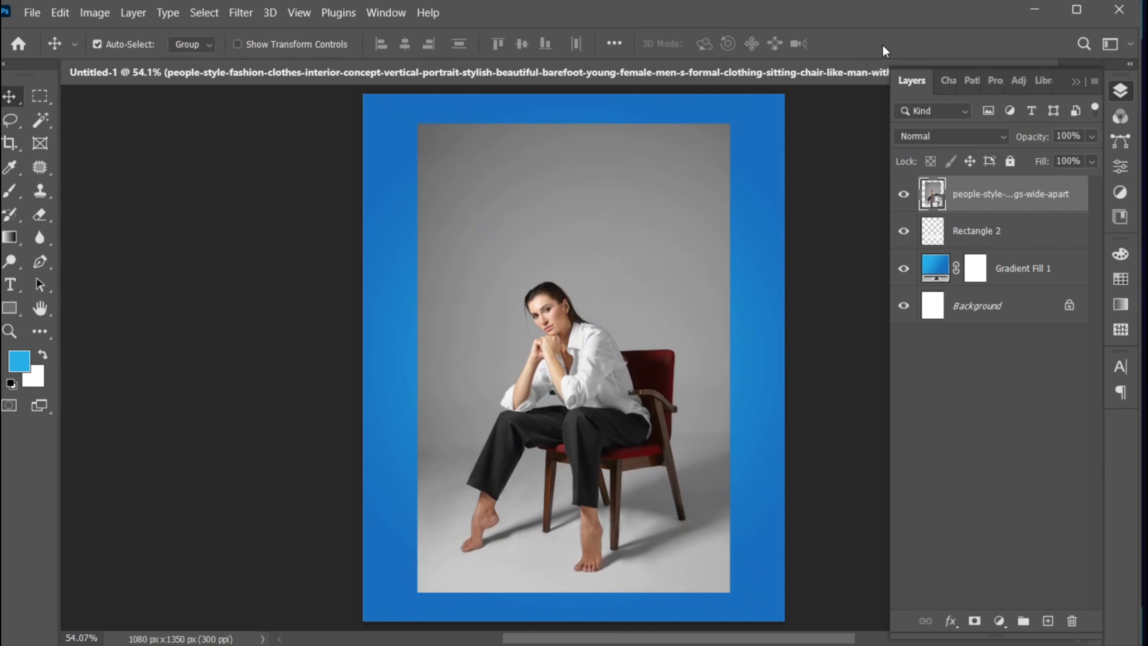
- Select the woman and chair by outlining them with the Object Selection tool in Lasso mode
drag(48, 120, 108, 118)
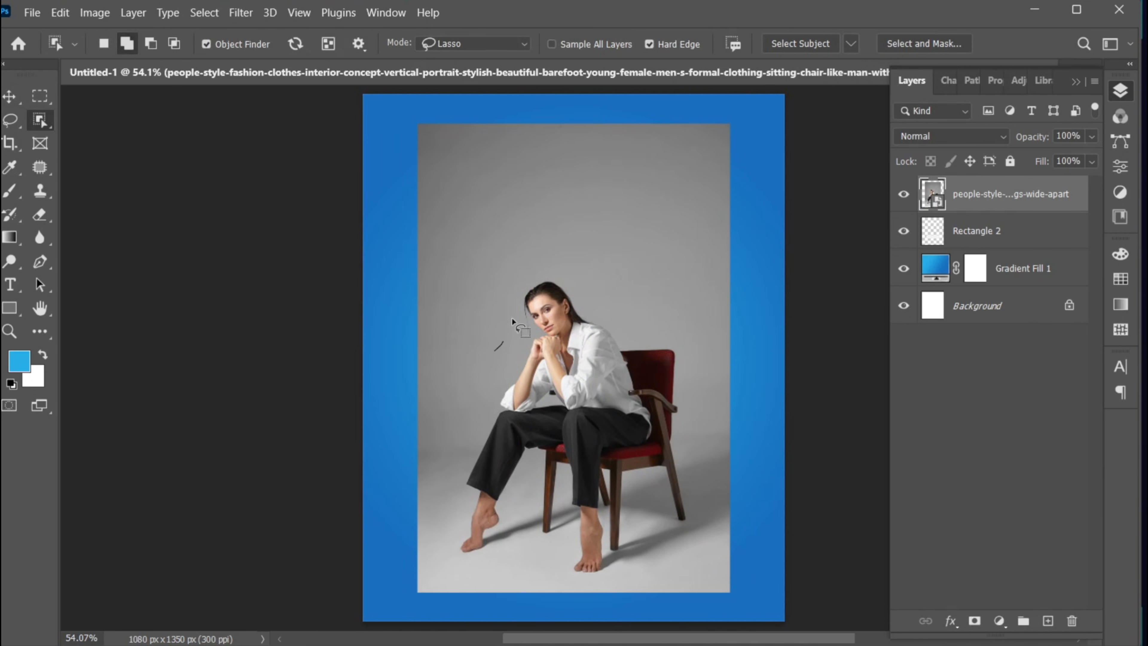
mouse_move(512, 319)
mouse_down()
mouse_move(593, 309)
mouse_move(691, 418)
mouse_up()
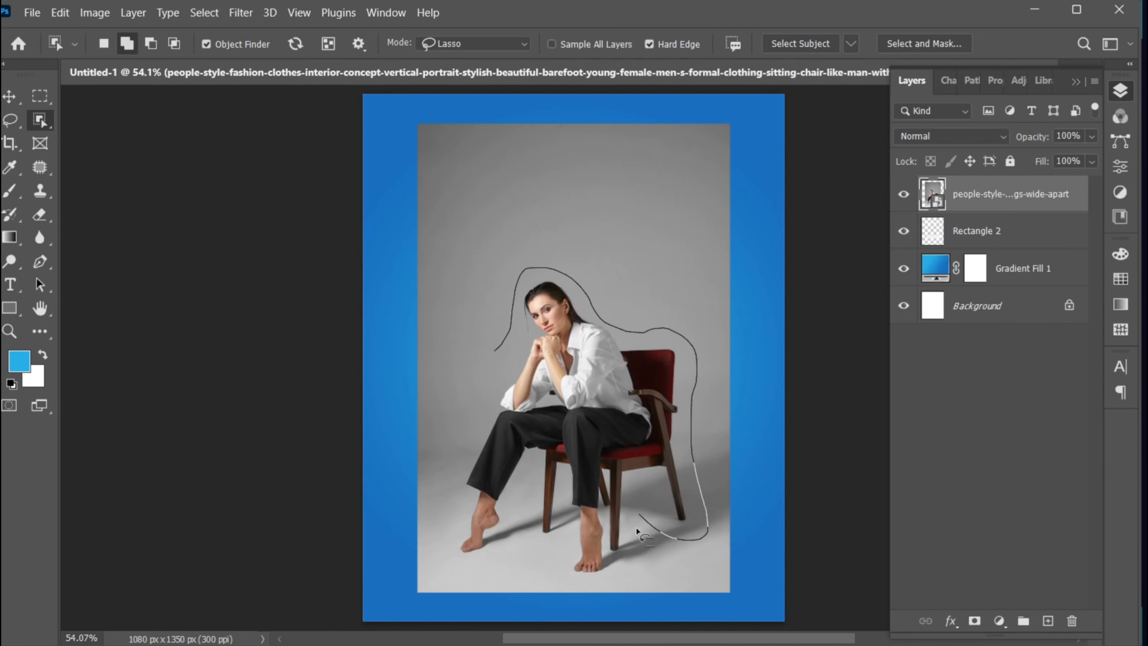
mouse_move(479, 570)
mouse_down()
mouse_move(443, 547)
mouse_move(461, 475)
mouse_up()
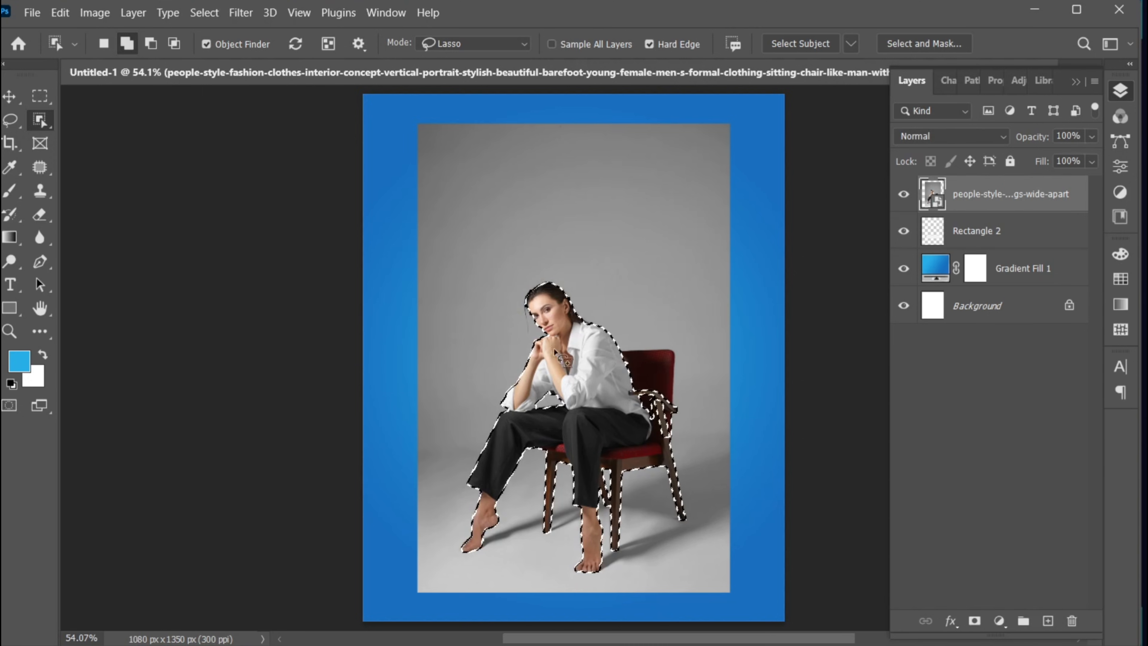
- Add the missing red chair back to the selection with the Magic Wand at tolerance 32
key(ctrl+space)
mouse_move(630, 343)
mouse_down()
mouse_move(684, 369)
mouse_move(687, 396)
mouse_move(675, 347)
mouse_up()
key(space)
right_click(43, 123)
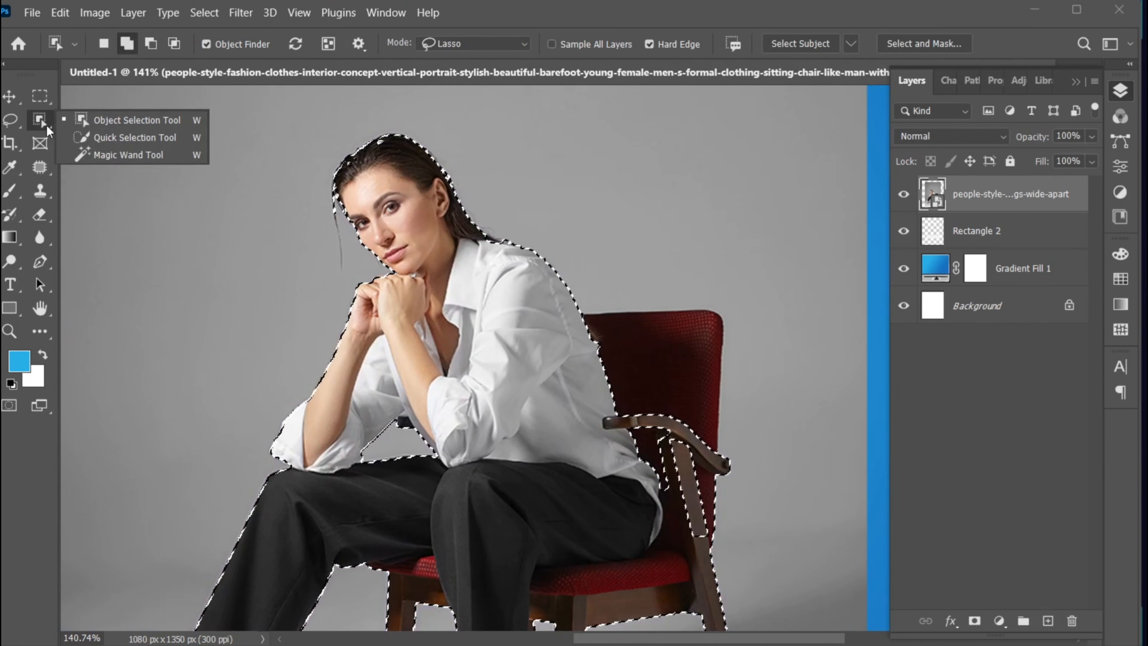
click(107, 156)
click(658, 384)
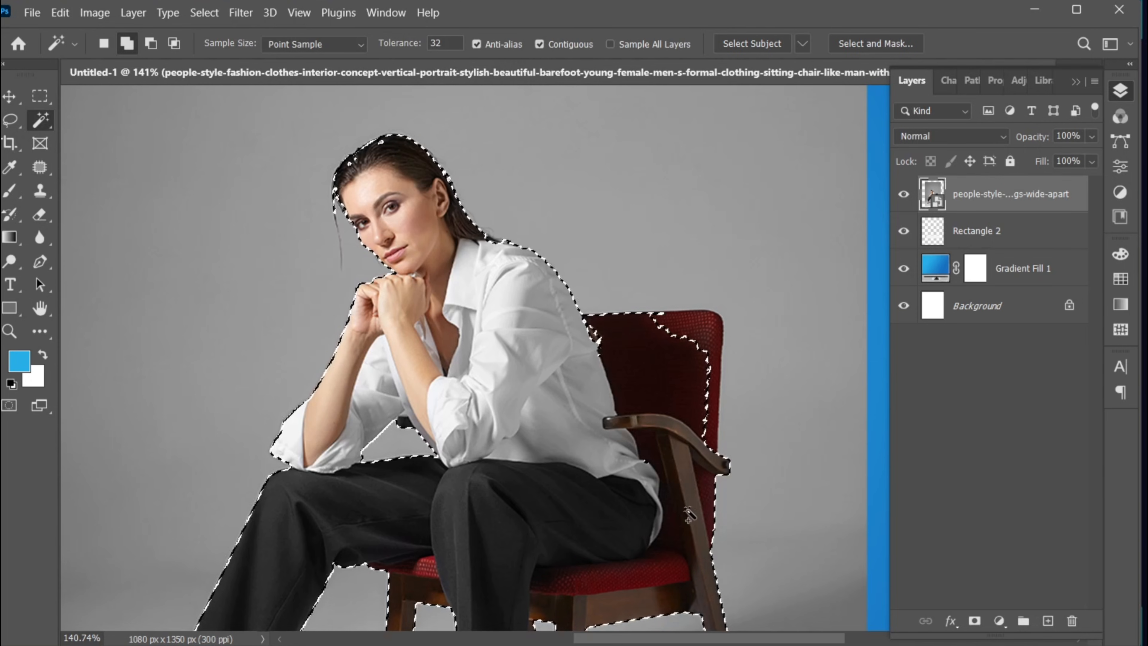
click(702, 326)
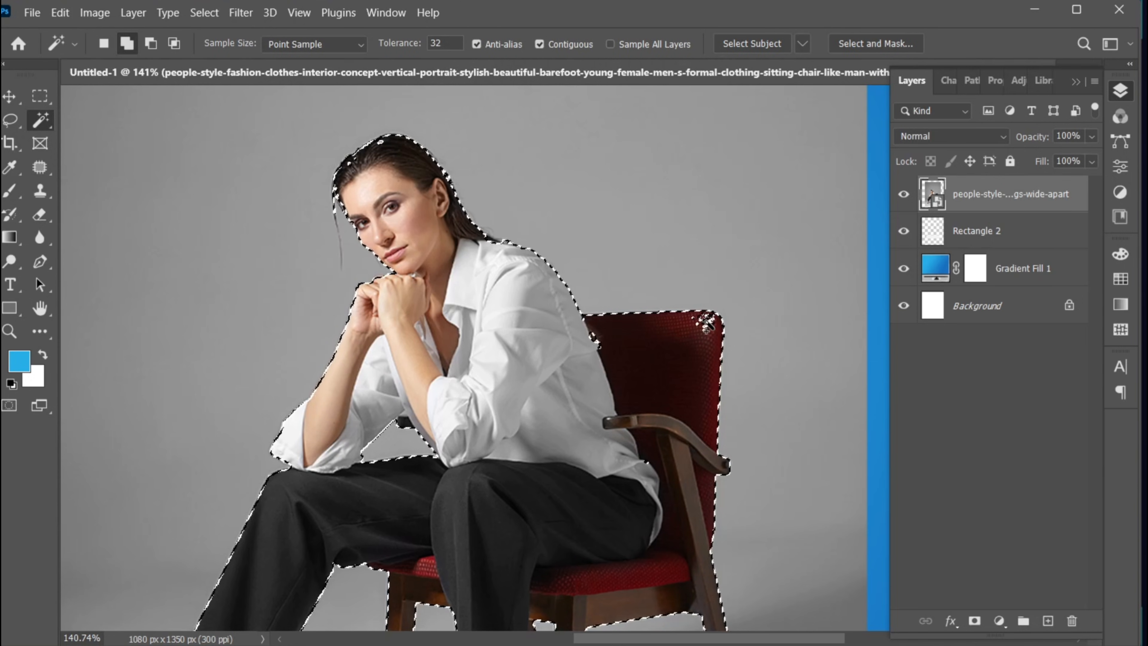
- Clean up the selection with the Lasso, adding missed spots on the chair and hair and subtracting the stray area beside the face
key(l)
mouse_move(584, 318)
mouse_down()
mouse_move(623, 343)
mouse_move(579, 343)
mouse_move(575, 316)
mouse_move(601, 322)
mouse_up()
mouse_move(671, 330)
mouse_down()
mouse_move(717, 313)
mouse_move(680, 334)
mouse_up()
mouse_move(474, 233)
mouse_down()
mouse_move(504, 241)
mouse_move(484, 239)
mouse_up()
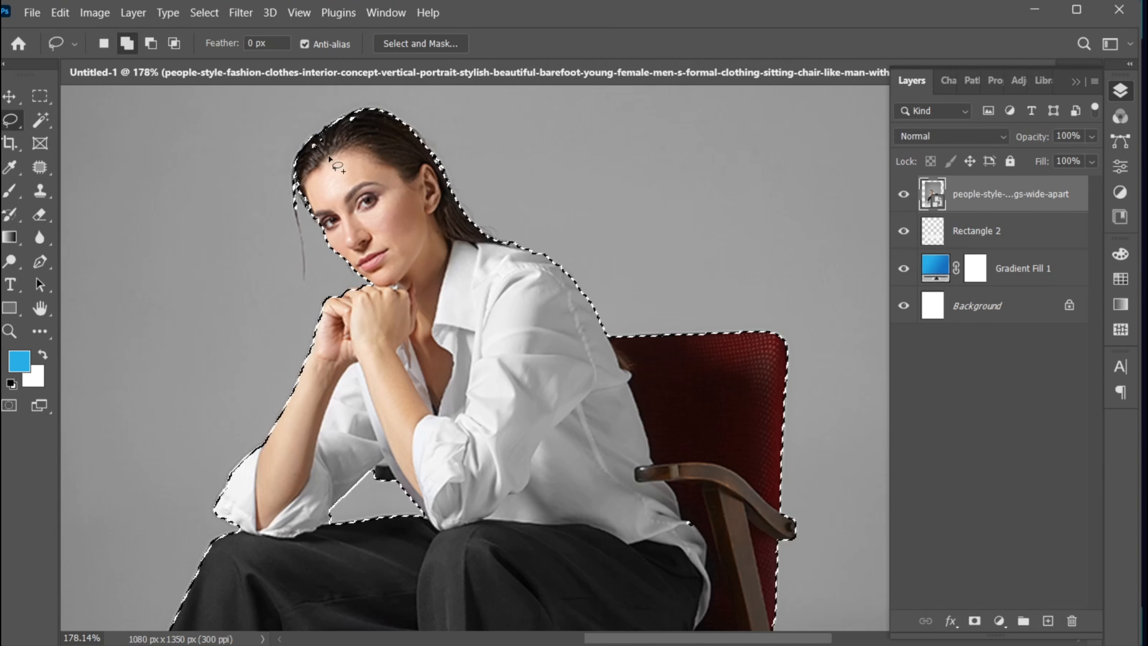
mouse_move(326, 155)
mouse_down()
mouse_move(337, 124)
mouse_move(333, 156)
mouse_up()
key(alt)
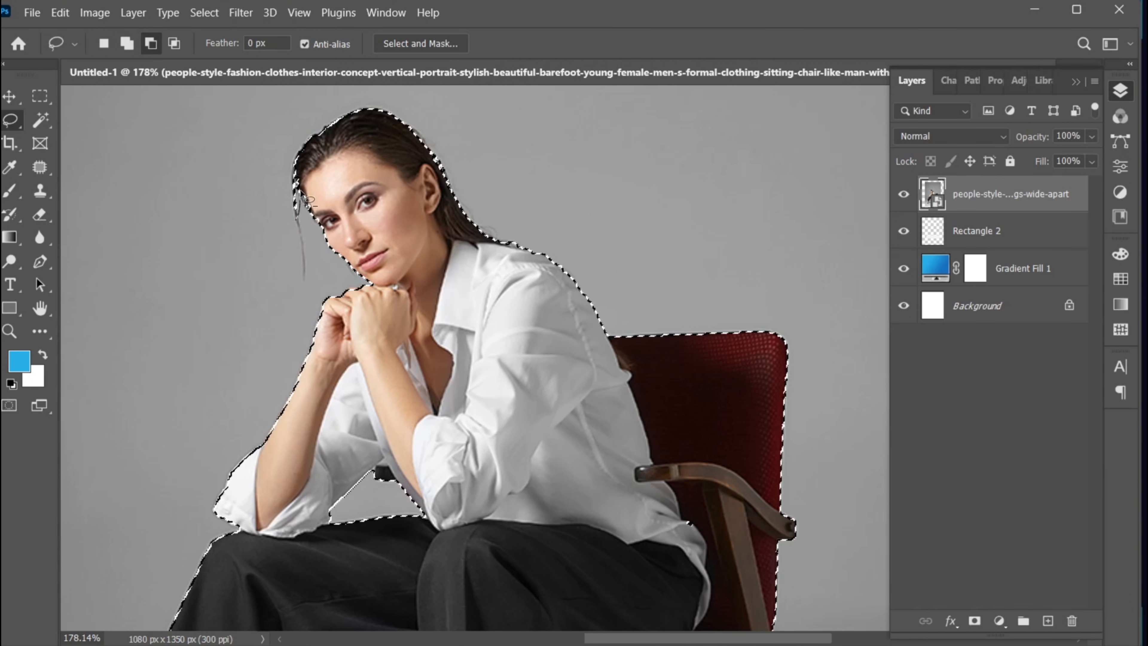
drag(291, 219, 296, 226)
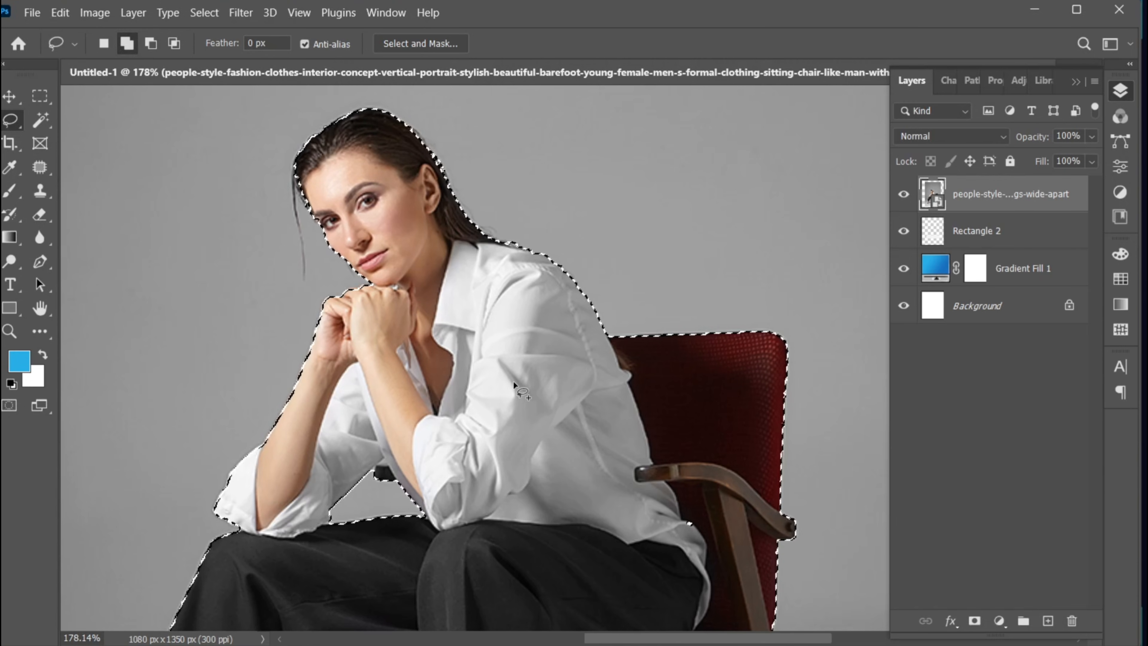
- Contract the selection by 1 pixel and use it as a layer mask to hide the portrait's grey backdrop
key(v)
key(ctrl+0)
click(205, 12)
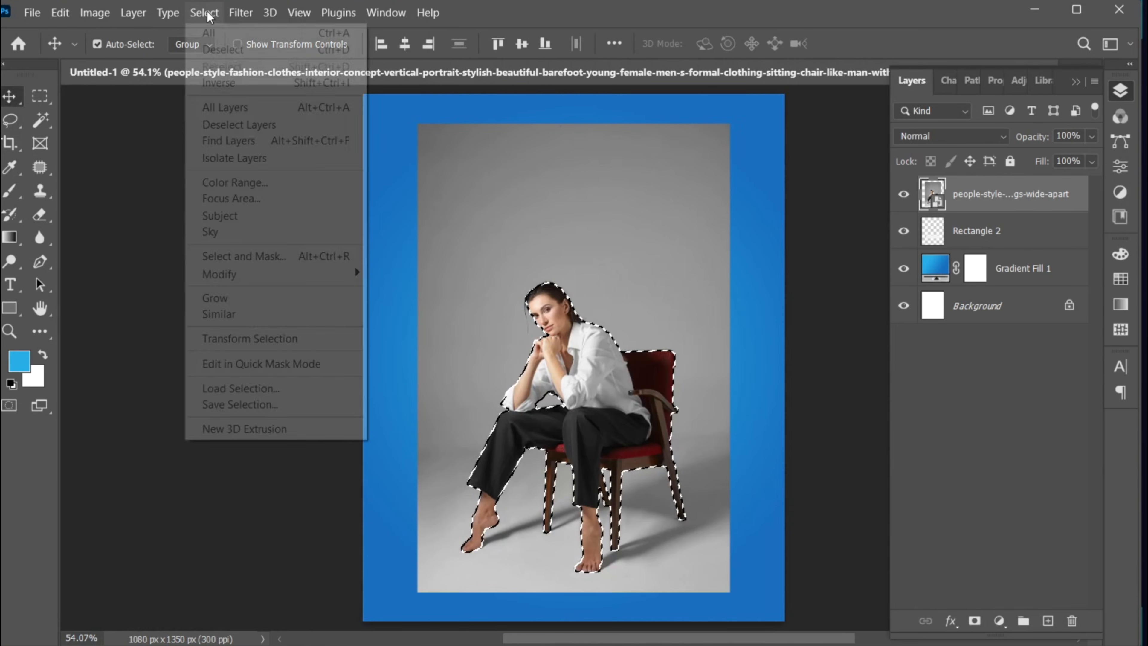
mouse_move(286, 272)
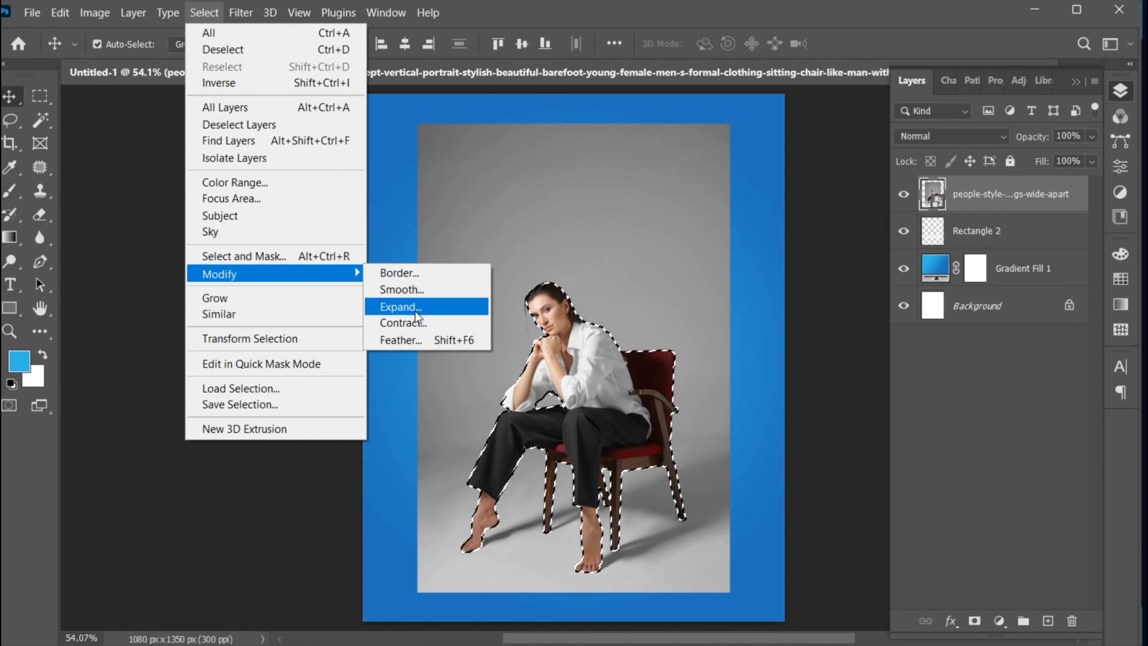
click(416, 321)
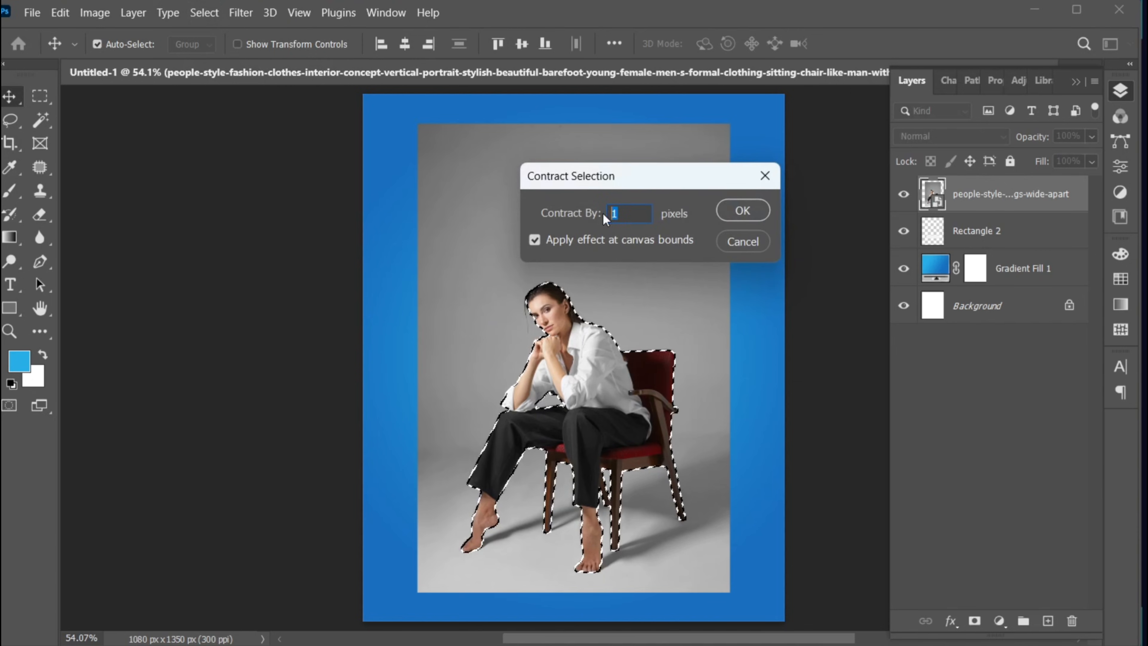
click(741, 209)
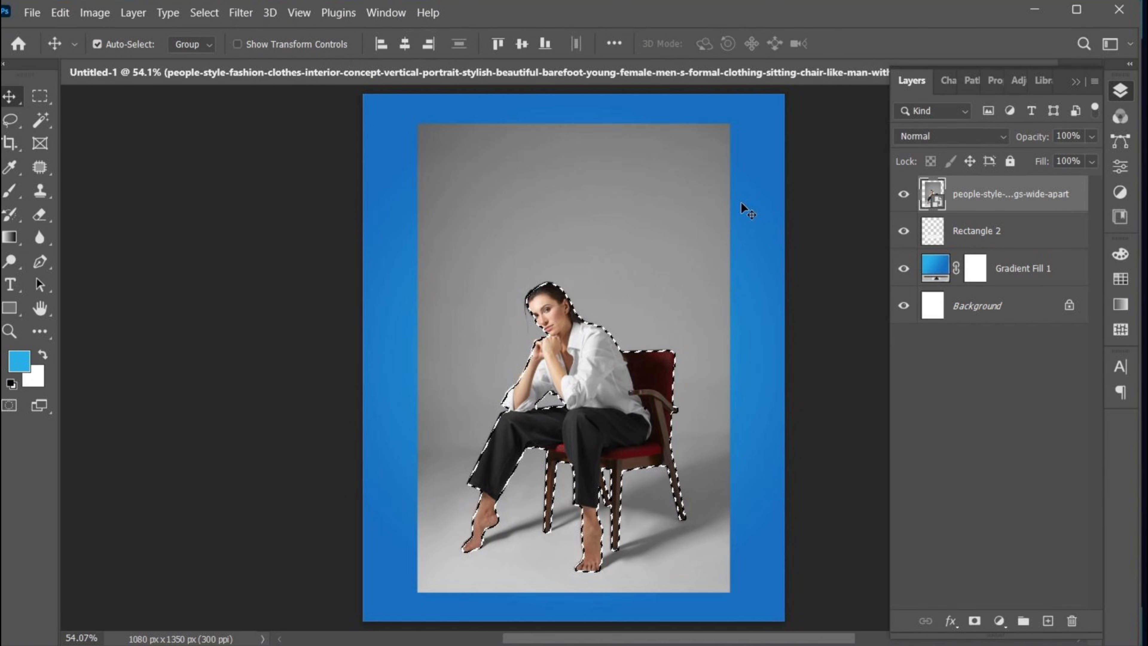
click(975, 621)
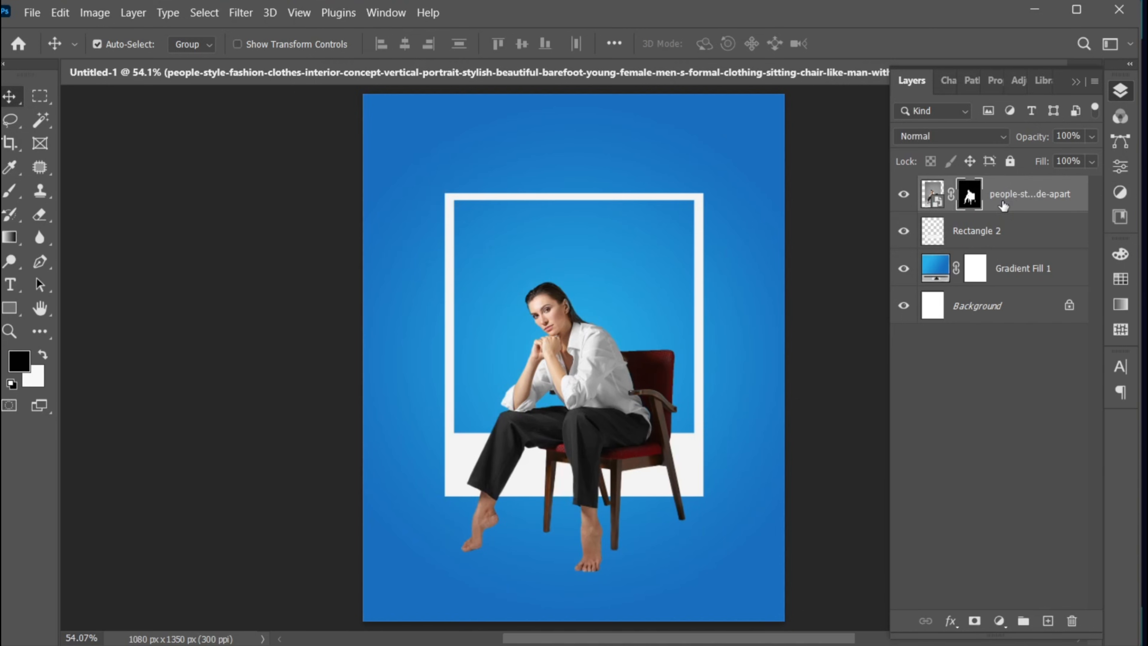
- Enlarge the cut-out woman and chair and move them up so her head sits inside the frame and her feet extend below it
click(933, 194)
drag(583, 408, 583, 394)
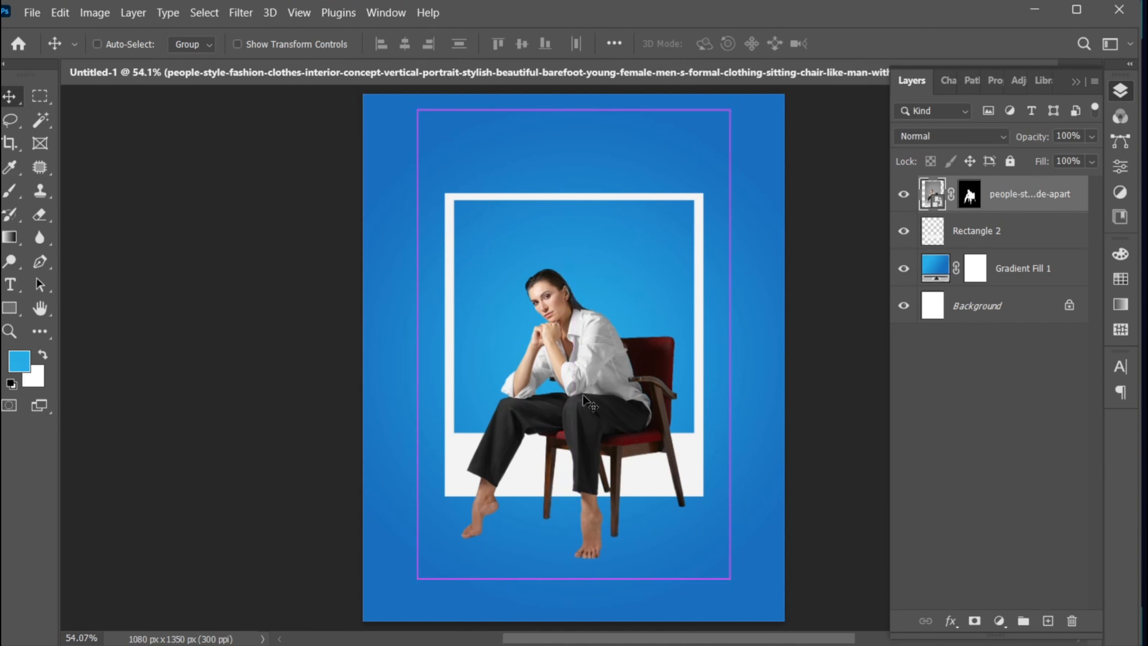
key(ctrl+t)
drag(731, 343, 779, 341)
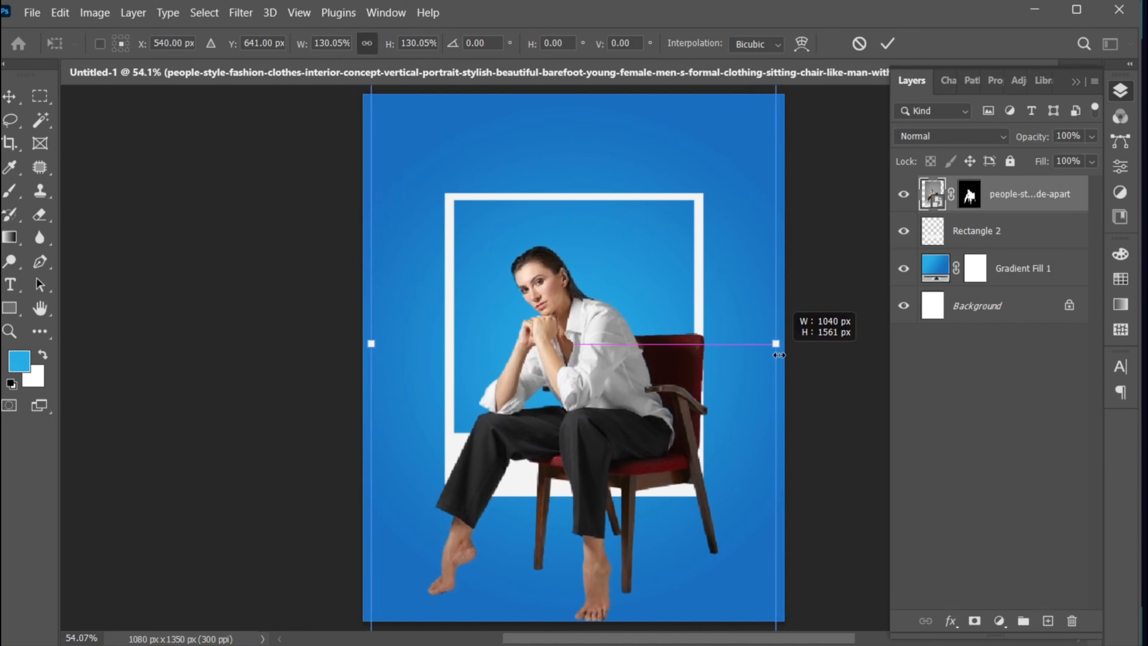
drag(632, 448, 613, 392)
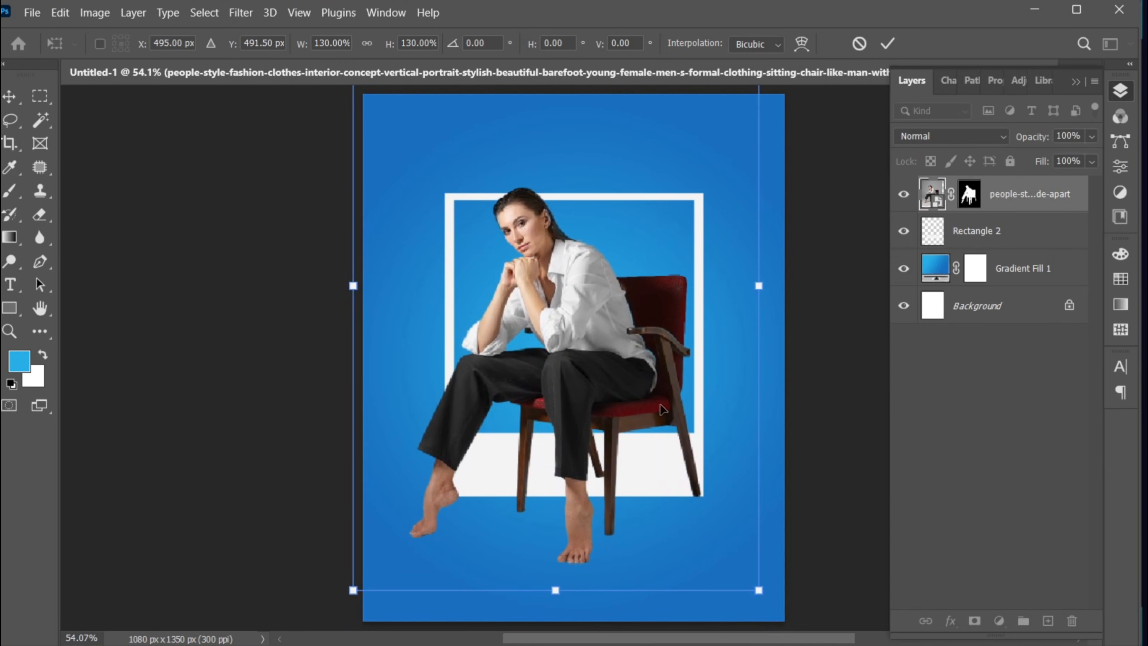
drag(758, 287, 734, 287)
mouse_move(580, 382)
mouse_down()
mouse_move(598, 393)
mouse_move(588, 402)
mouse_up()
drag(742, 306, 752, 307)
drag(610, 414, 609, 406)
key(Return)
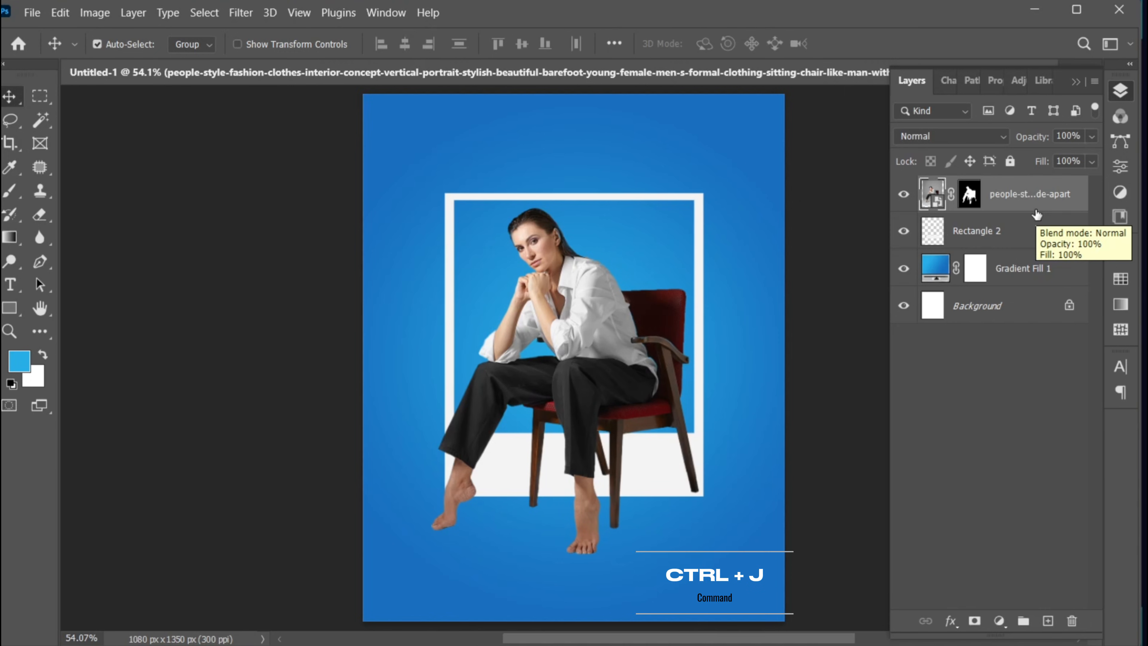
- Duplicate the masked portrait layer and place the copy below the Rectangle 2 frame layer
key(ctrl)
key(ctrl+j)
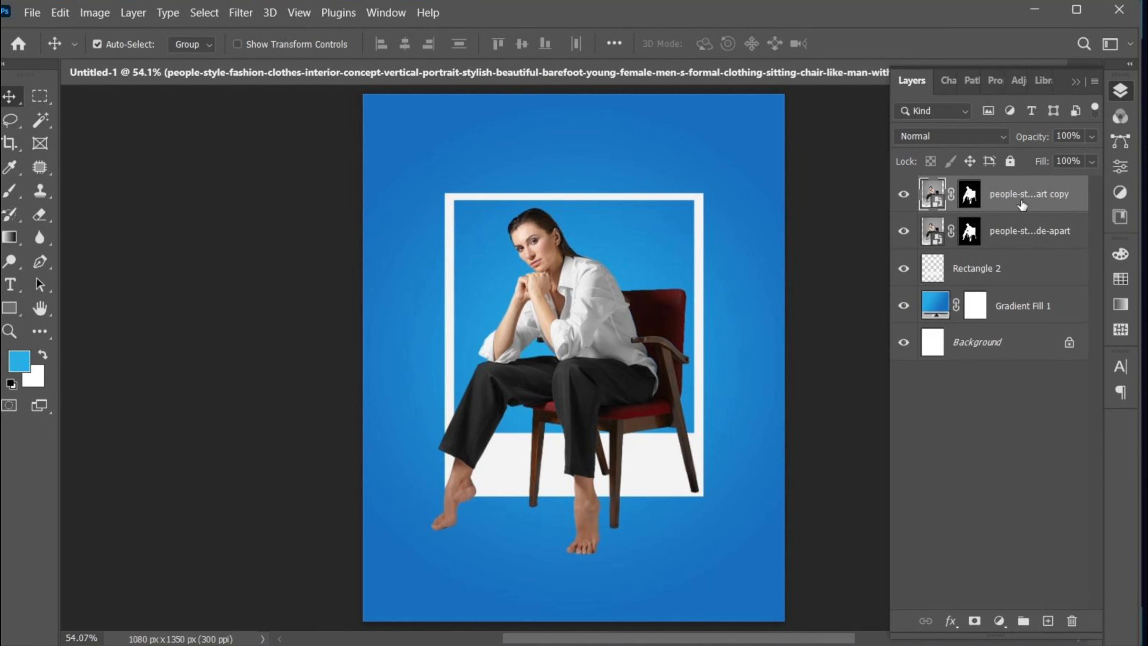
drag(1021, 204, 1028, 285)
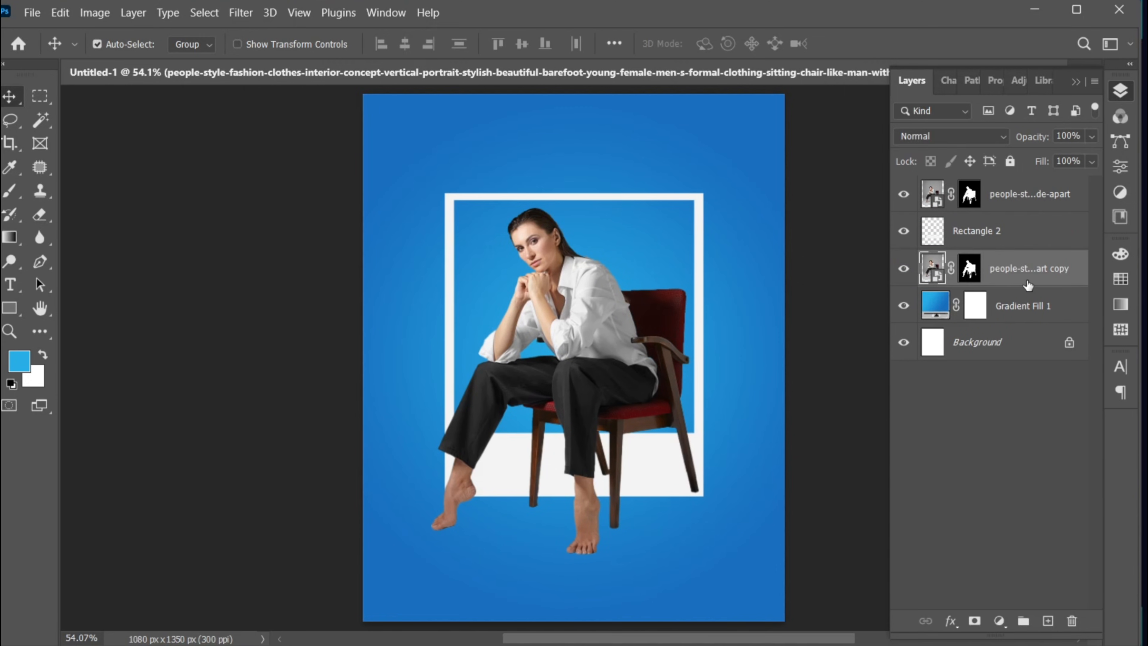
- Convert the upper portrait layer to a smart object and add a white layer mask to it
click(1002, 204)
right_click(1000, 200)
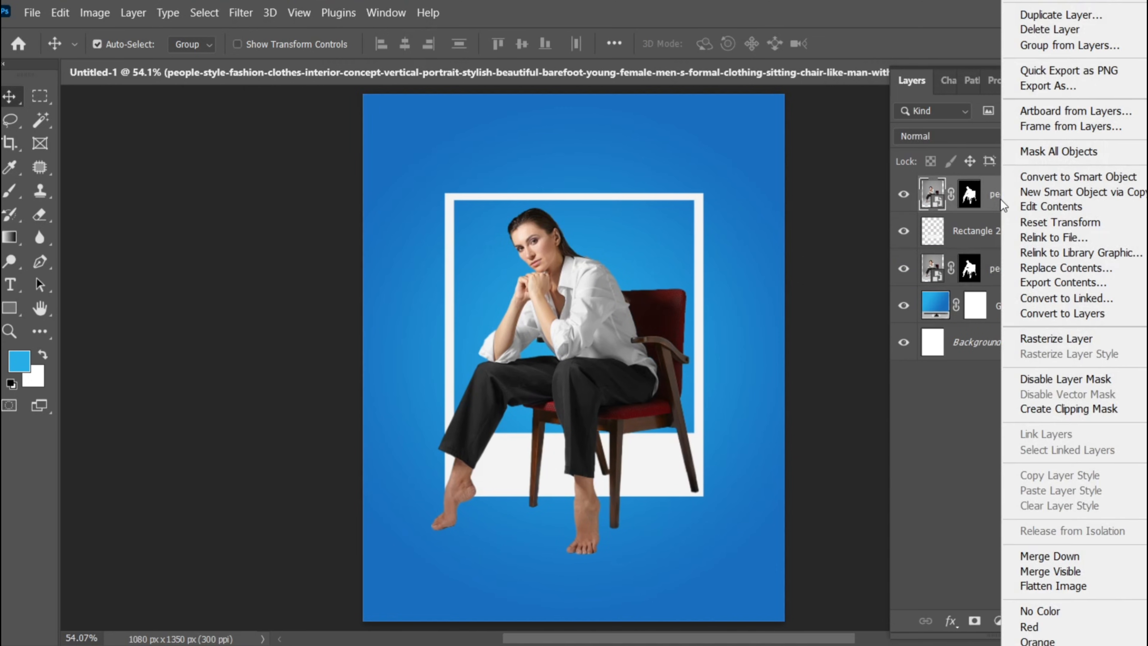
click(1027, 178)
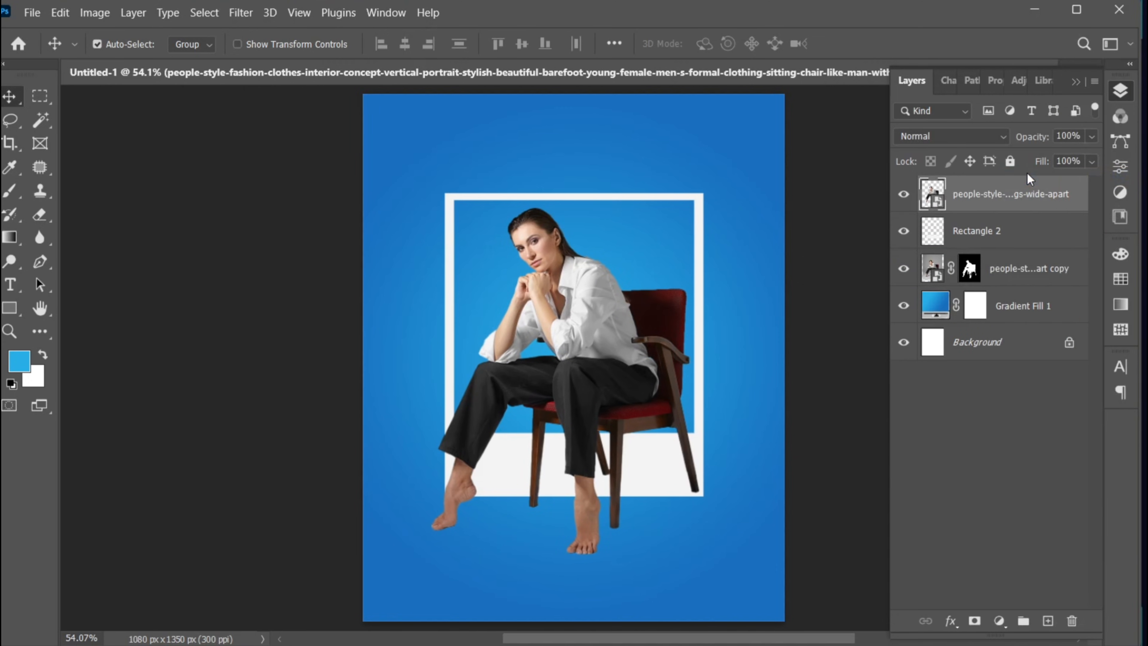
click(977, 620)
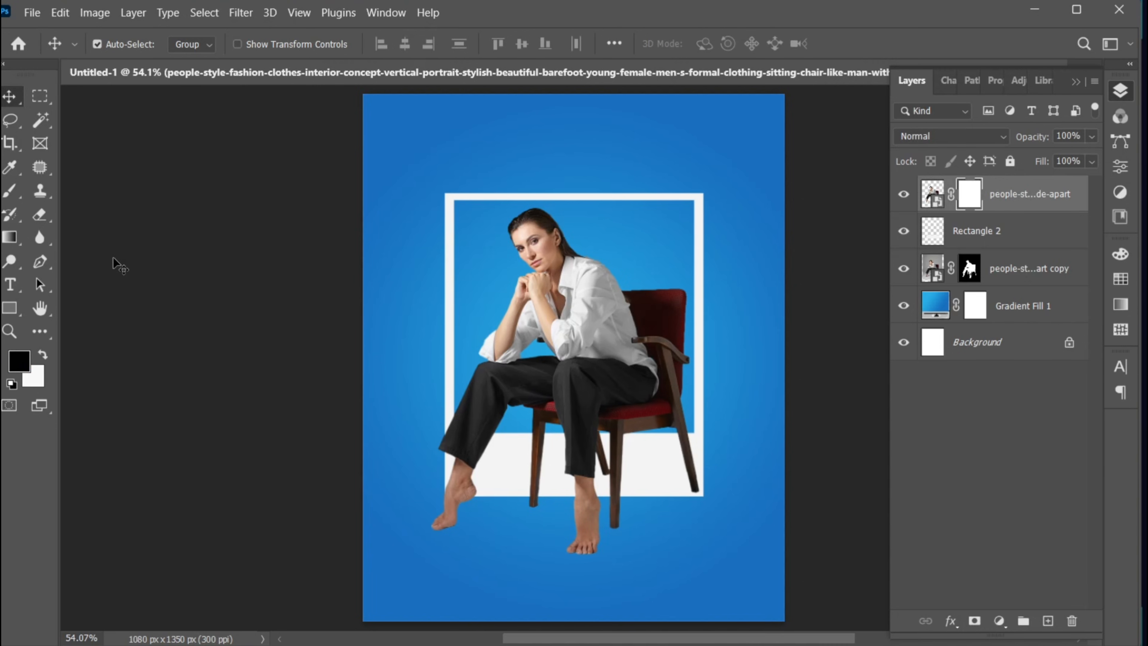
- Paint black on the upper portrait's mask with the Brush so the leftmost leg and left chair leg pass behind the frame
click(14, 193)
key(ctrl+space)
drag(502, 475, 536, 475)
mouse_move(445, 550)
mouse_down()
mouse_move(438, 439)
mouse_move(413, 416)
mouse_move(403, 450)
mouse_move(425, 369)
mouse_move(443, 436)
mouse_move(488, 420)
mouse_move(464, 438)
mouse_move(471, 523)
mouse_up()
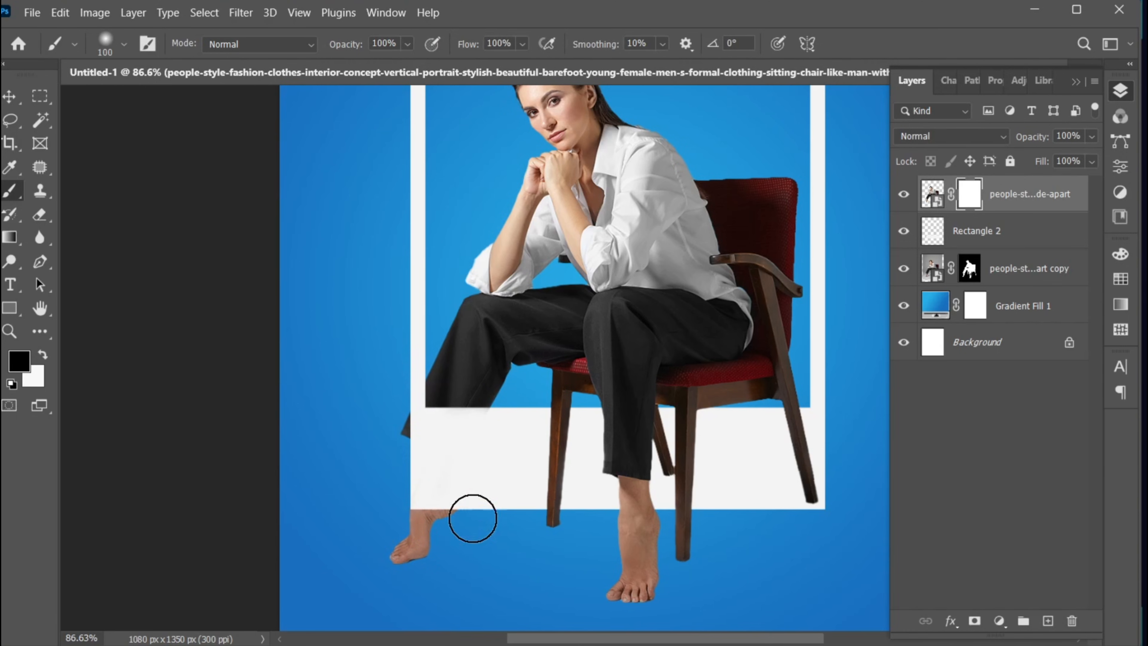
mouse_move(542, 509)
mouse_down()
mouse_move(554, 401)
mouse_move(549, 500)
mouse_up()
key(v)
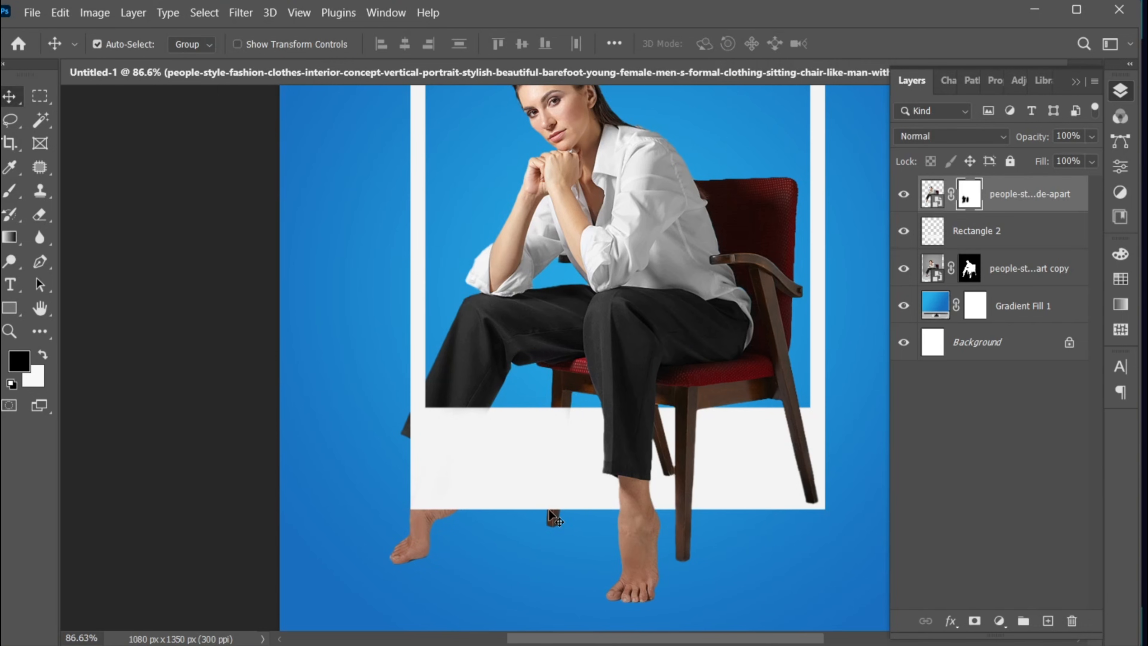
key(ctrl+0)
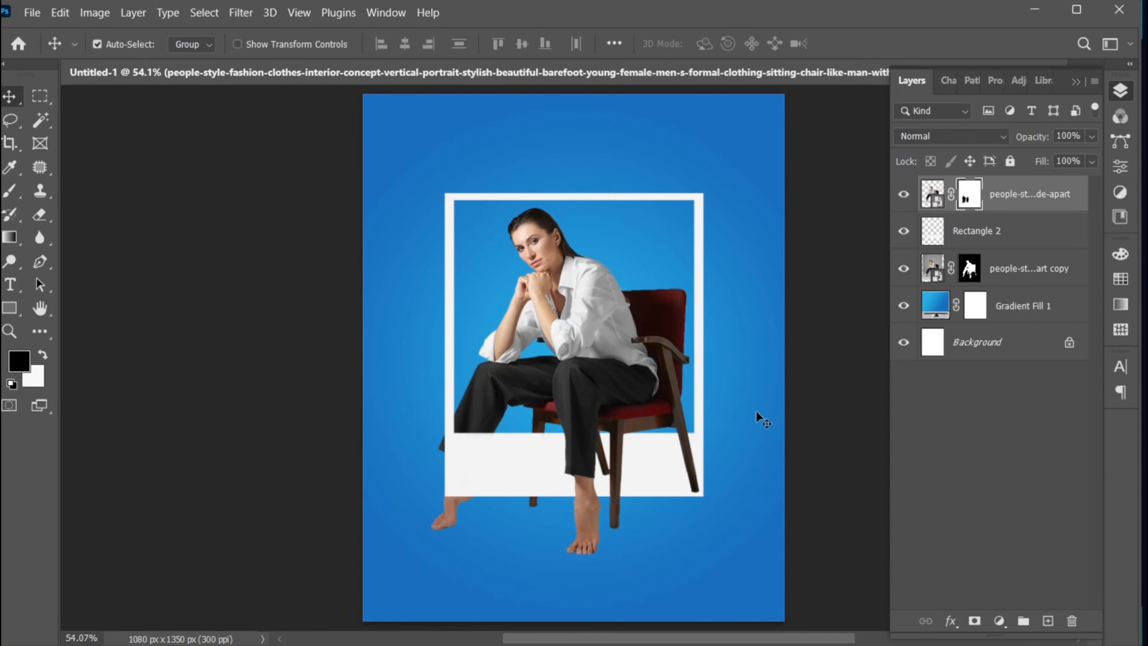
- Add the white text MODERN across the upper part of the frame opening, layered directly above the lower portrait copy
click(1084, 279)
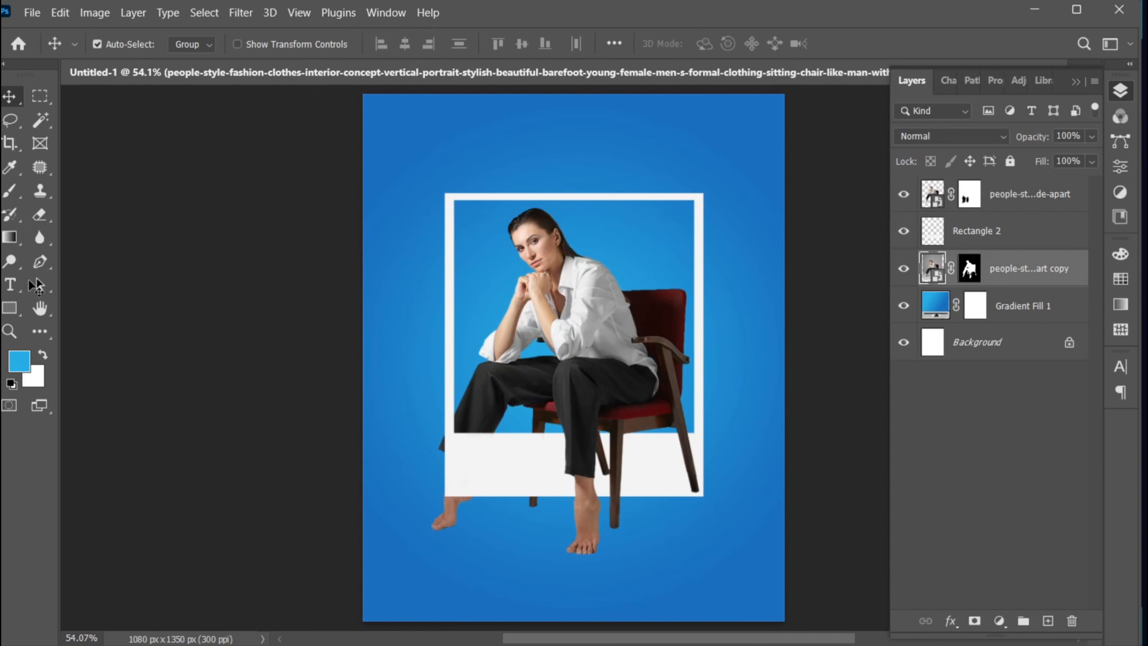
click(8, 284)
click(471, 239)
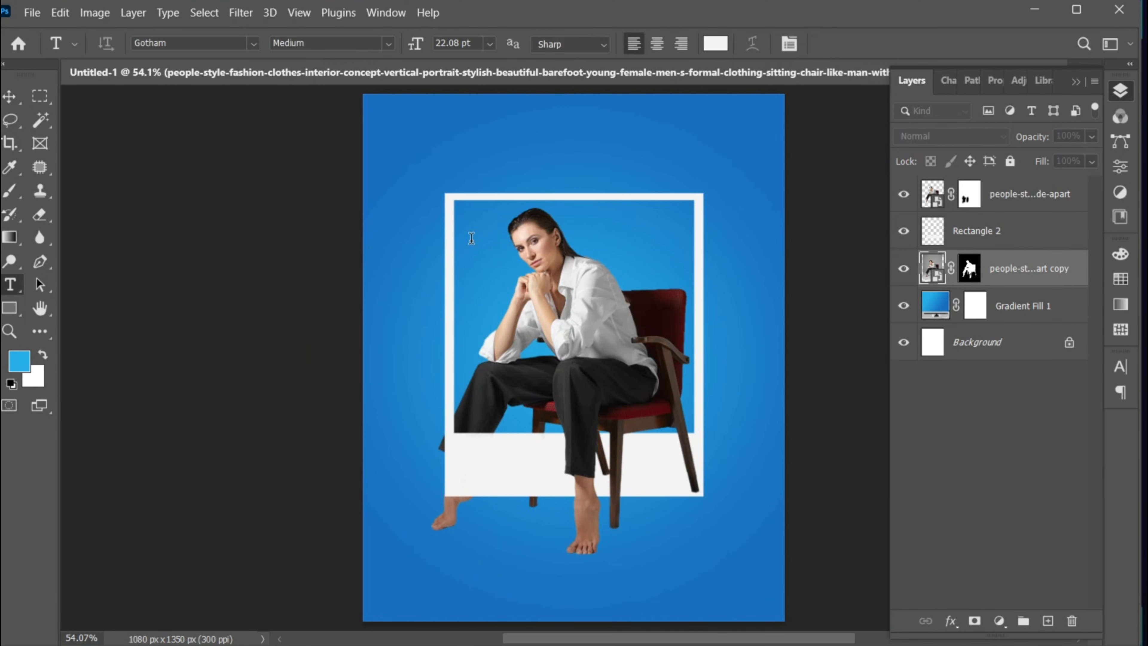
text(MODERN)
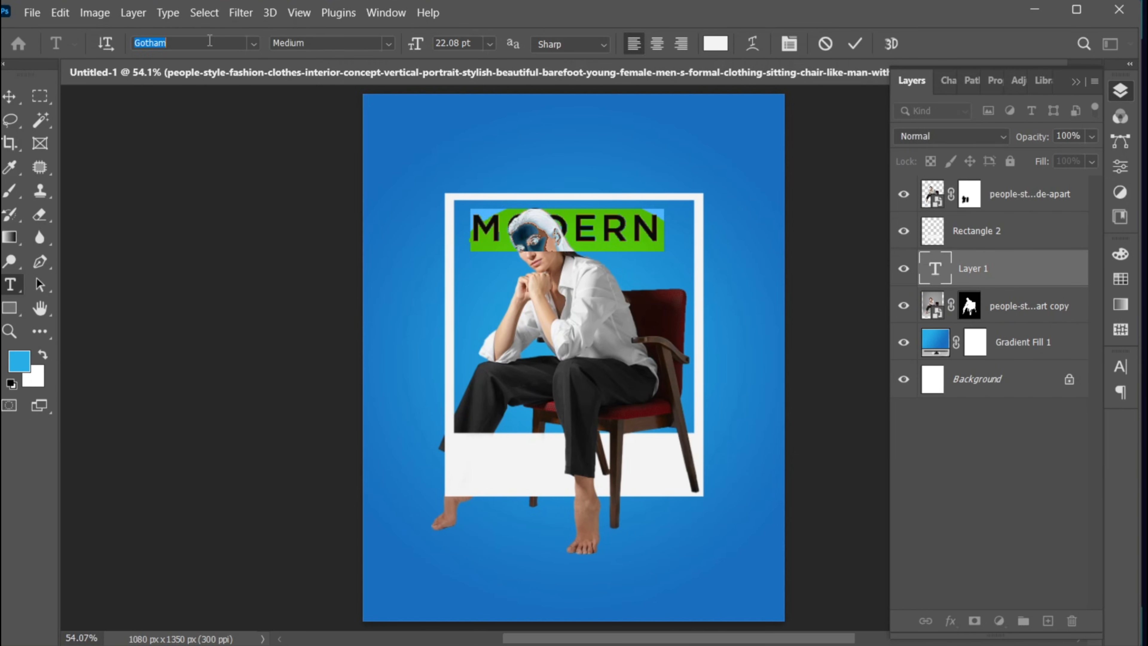
- Set the MODERN title's font to Gobold Bold Regular and its tracking to -5
text(gobold)
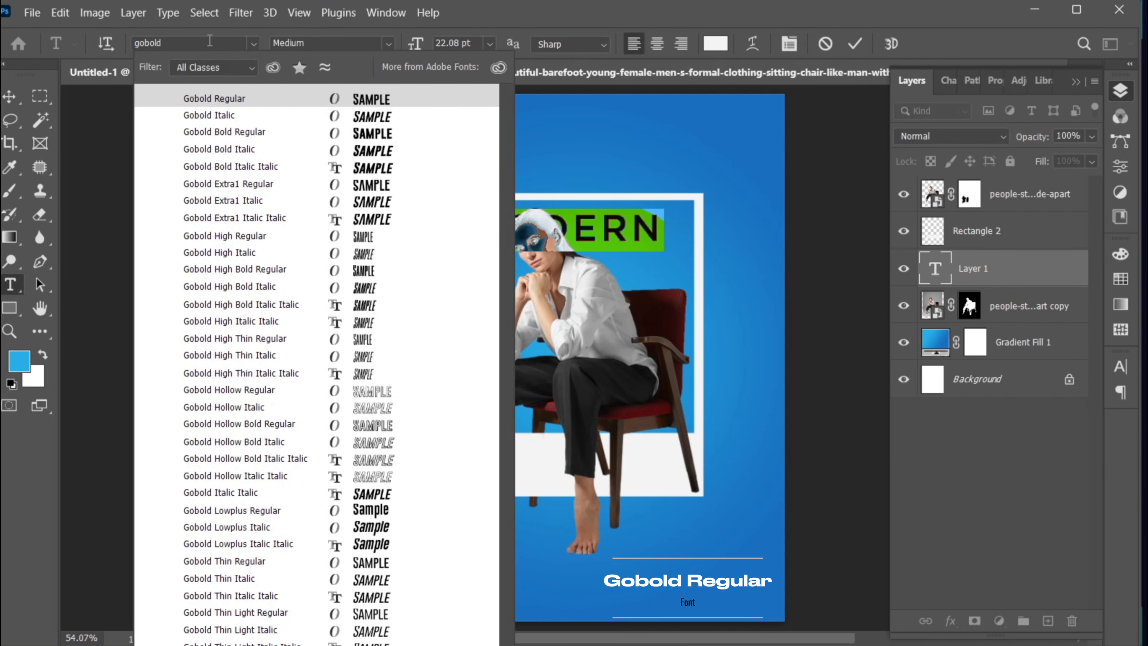
click(238, 135)
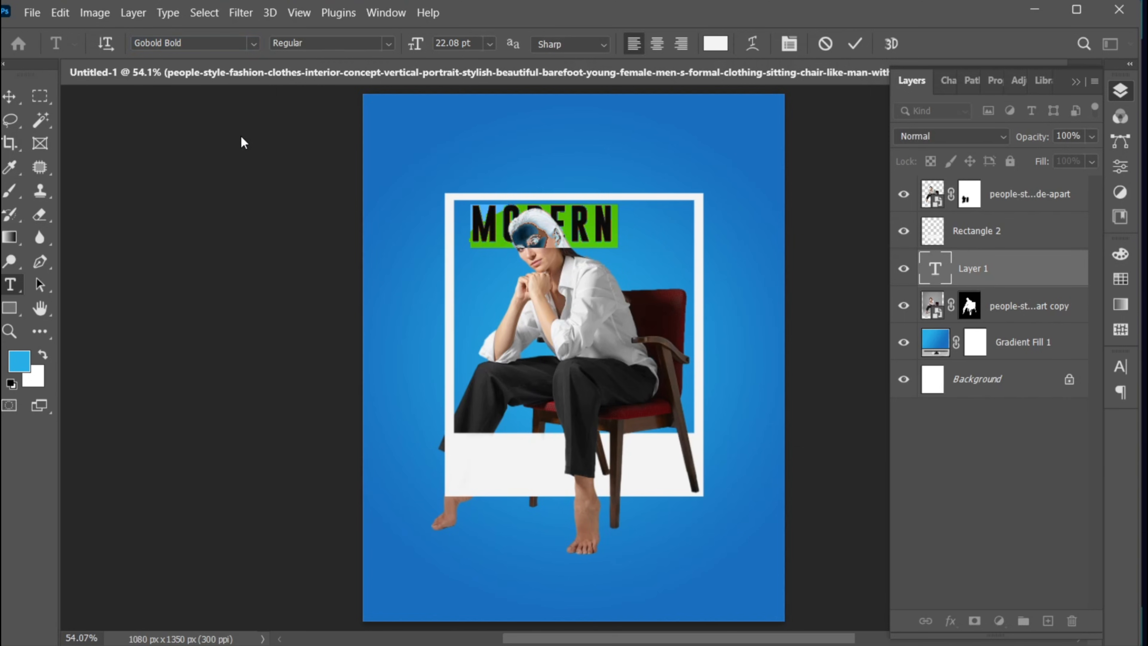
click(1120, 367)
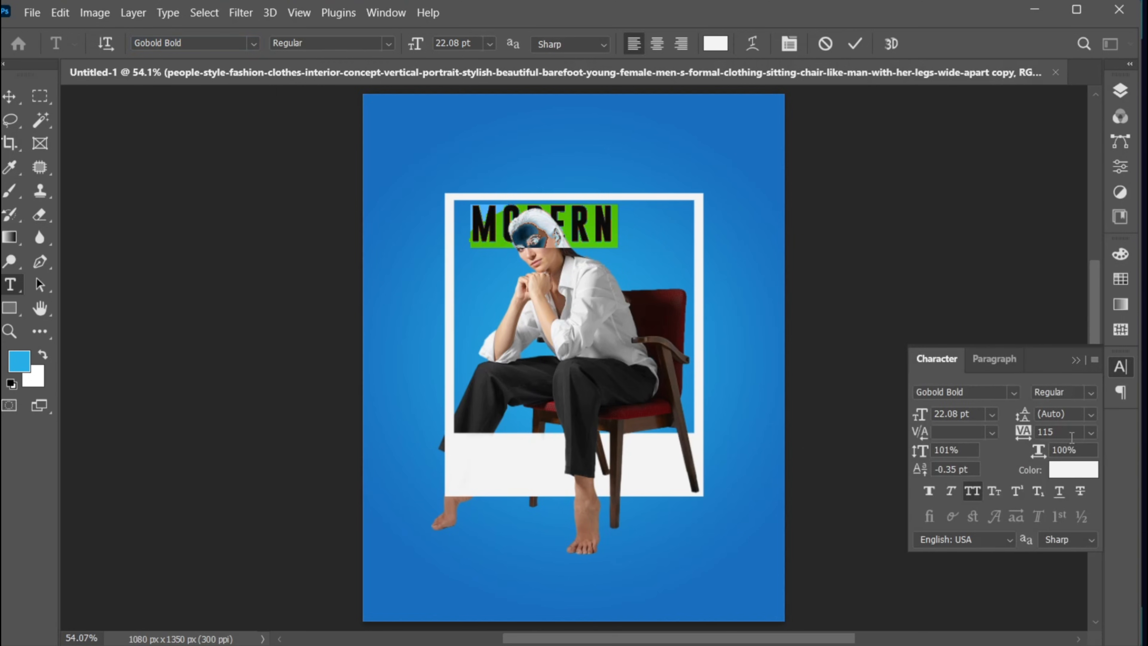
click(1022, 433)
key(BackSpace)
text(-20)
key(Return)
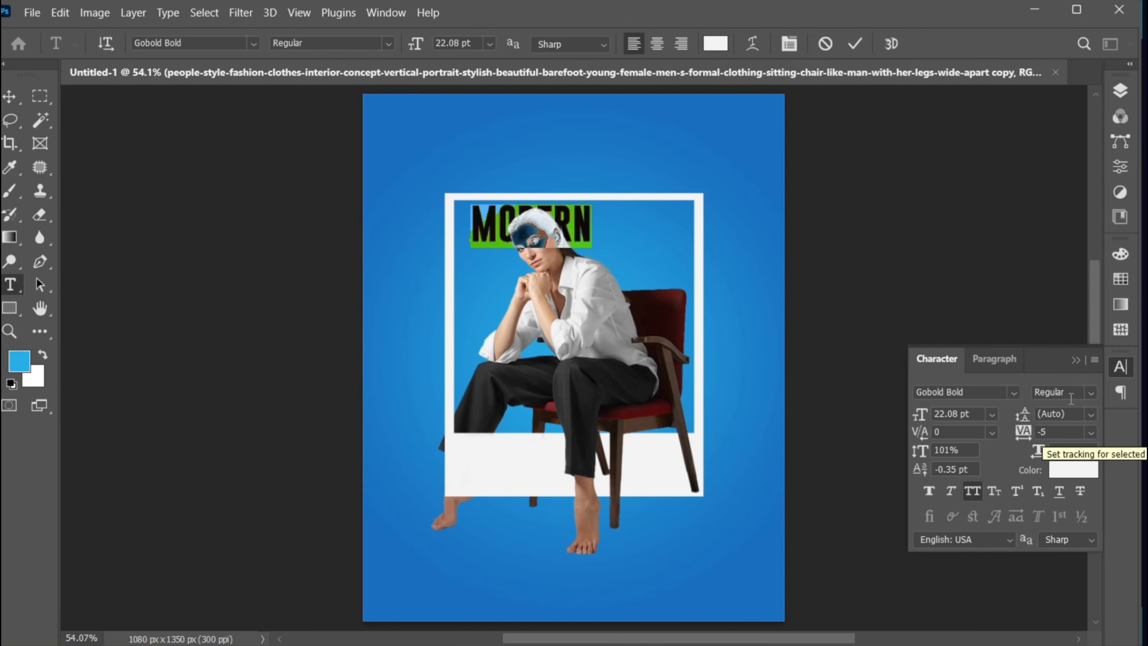
click(853, 44)
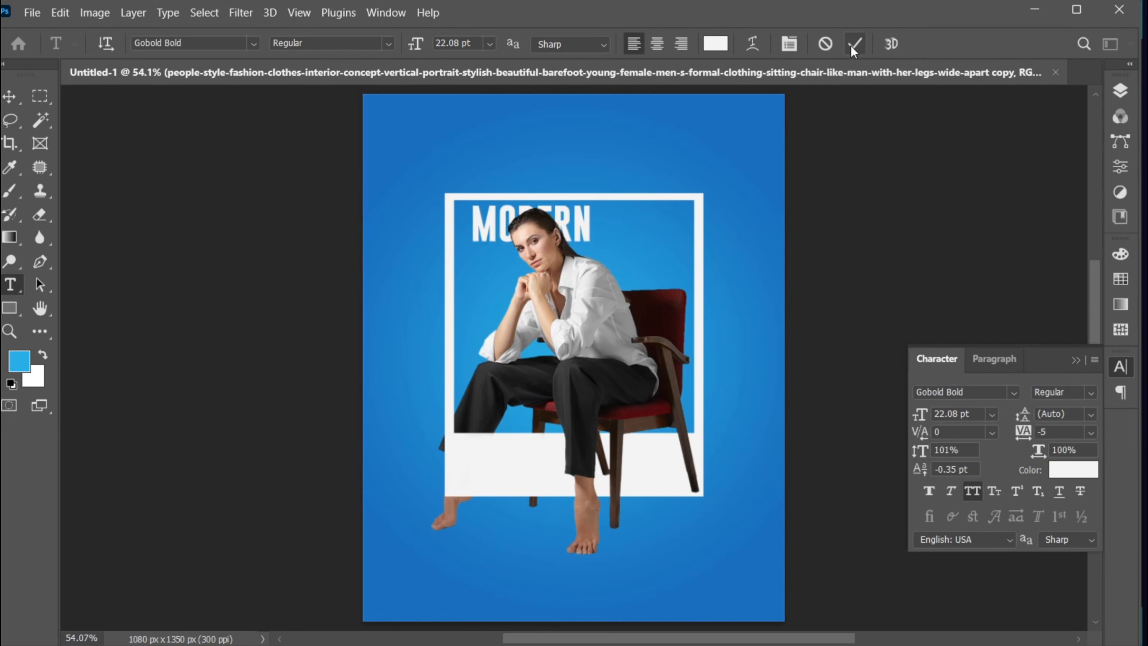
- Enlarge the MODERN title to about 184% and centre it so it spans the width of the frame opening
key(v)
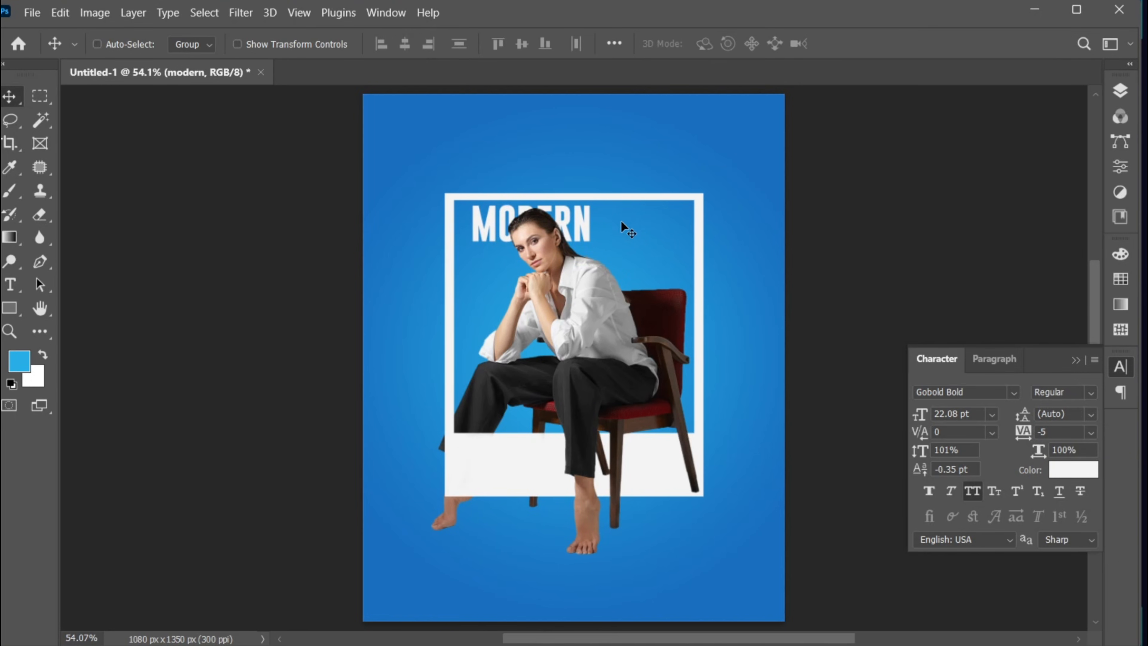
key(ctrl+t)
drag(592, 249, 683, 257)
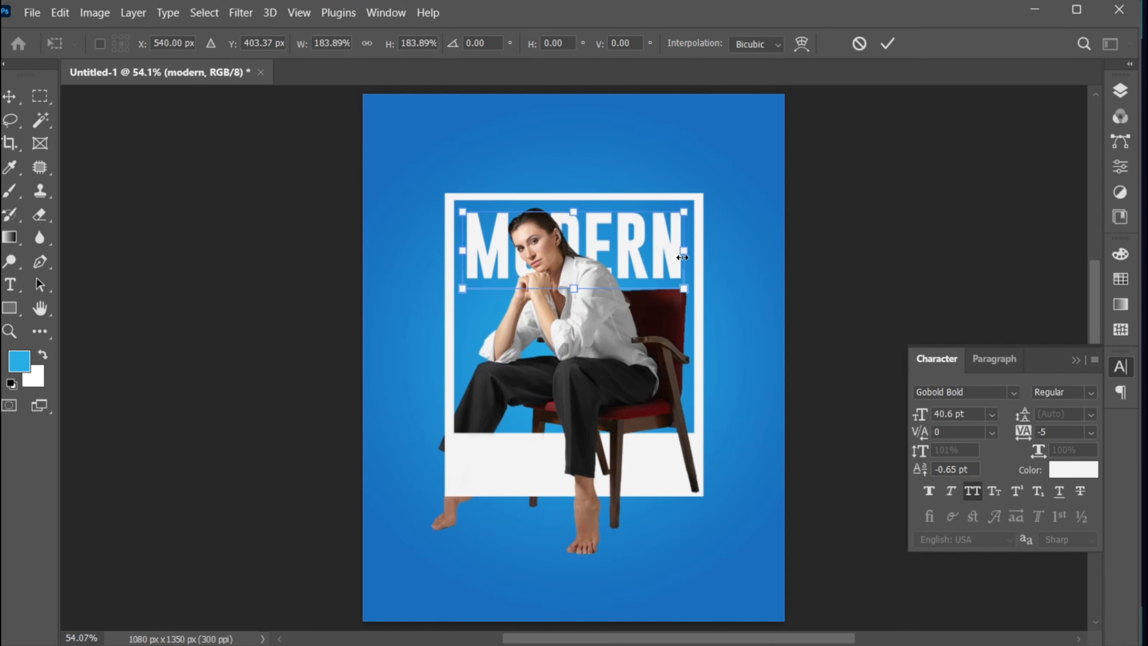
click(886, 50)
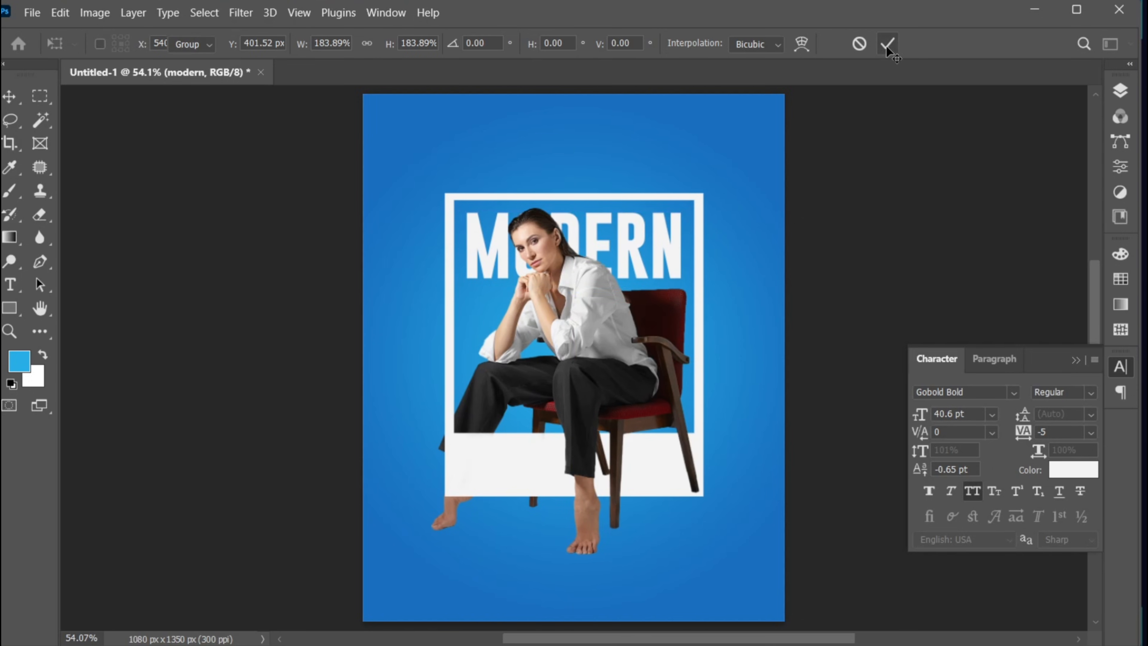
- Duplicate the MODERN title slightly higher and replace the copy's text with "Where comfort meets attitude"
key(ctrl+space)
drag(542, 235, 568, 153)
double_click(568, 153)
key(ctrl+v)
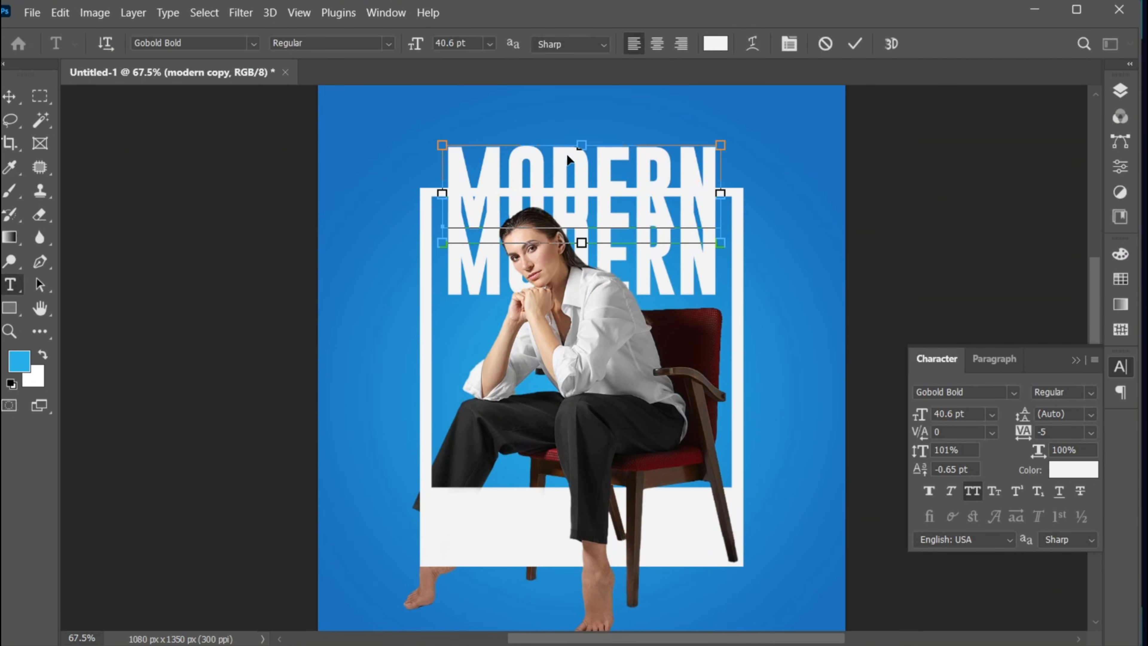
key(ctrl+a)
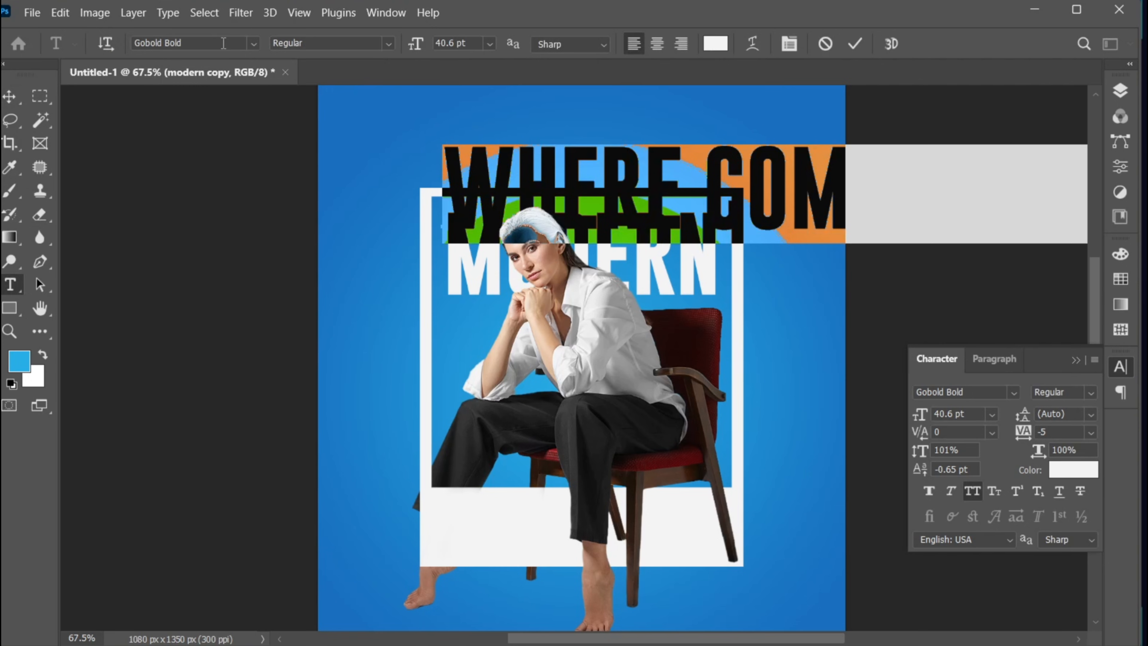
- Set the tagline's font to Gotham Medium and its size to 15 pt
click(223, 43)
text(gotham)
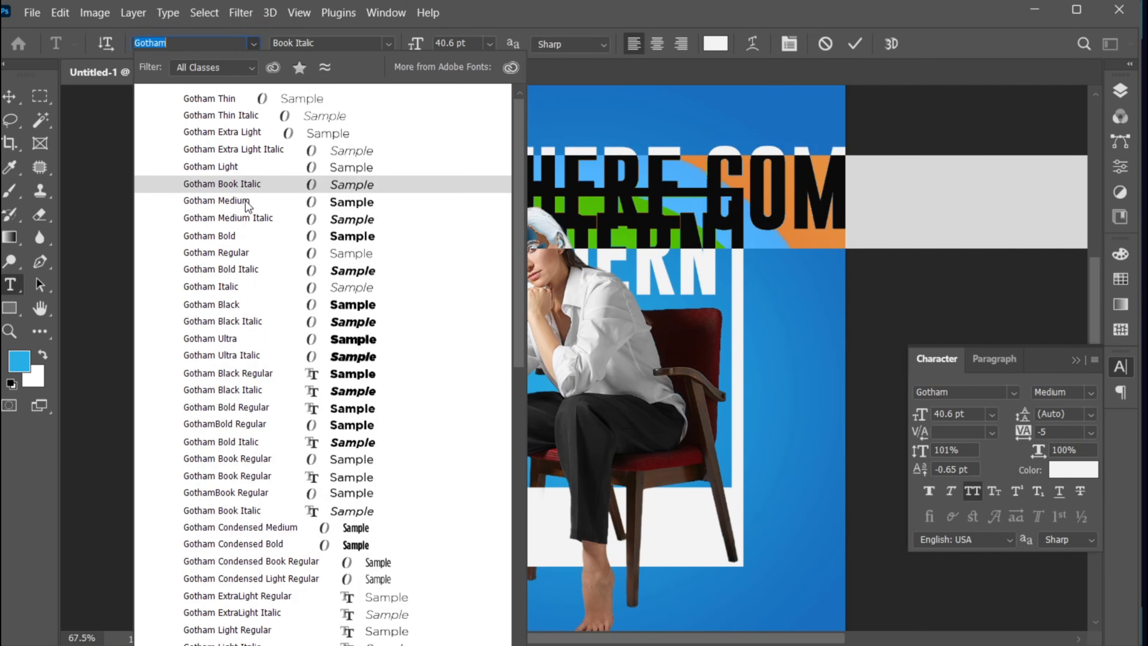
click(244, 201)
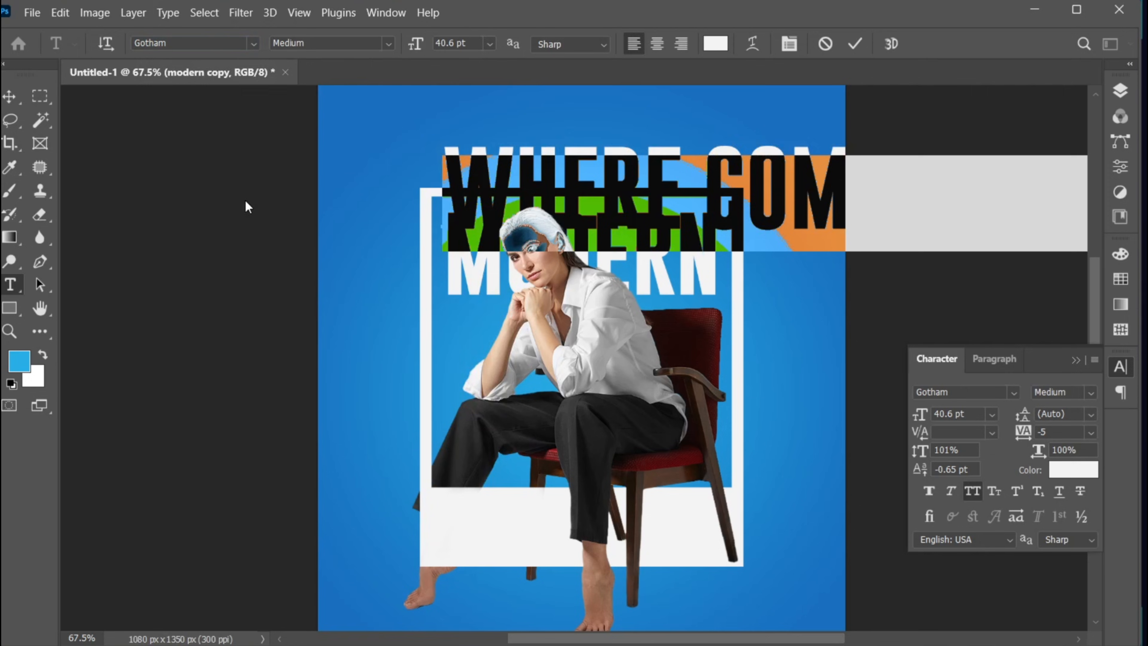
click(468, 42)
text(15)
key(Return)
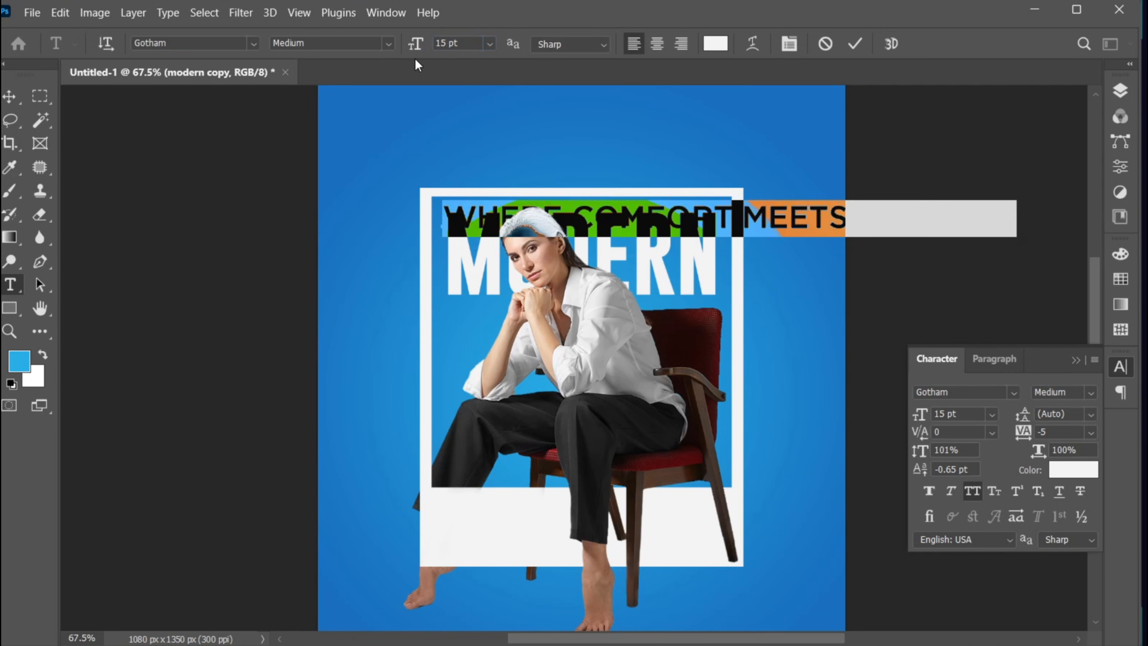
- Set the tagline's tracking to 195 and reduce its size to 5 pt
scroll(1067, 430, up, 14)
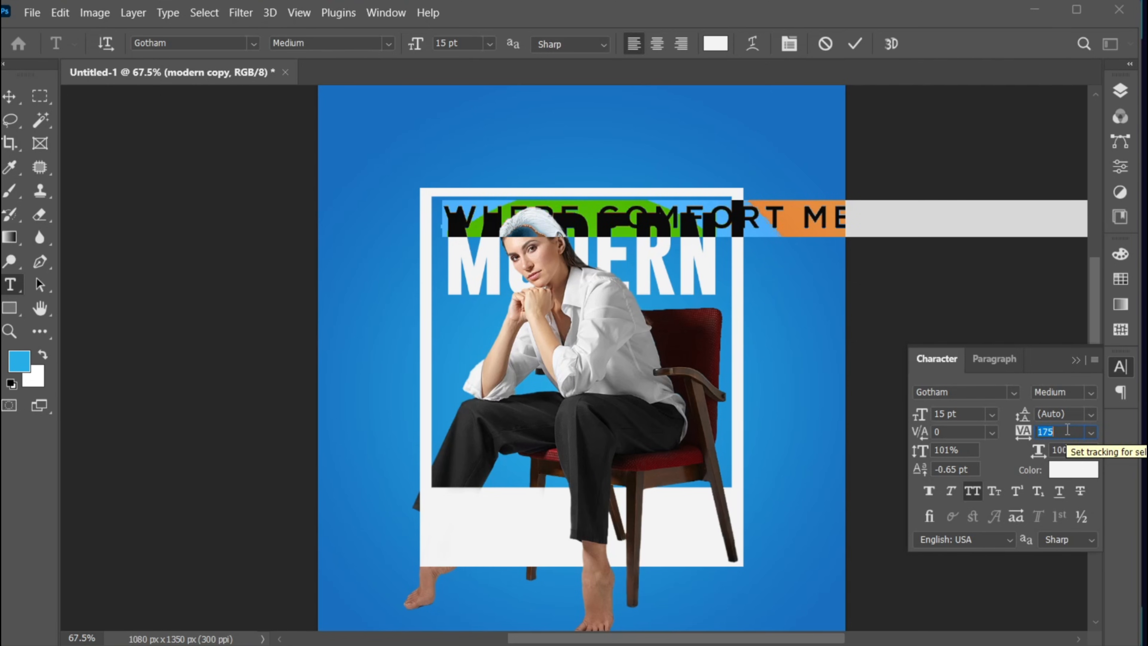
scroll(1067, 429, up, 2)
scroll(467, 42, down, 4)
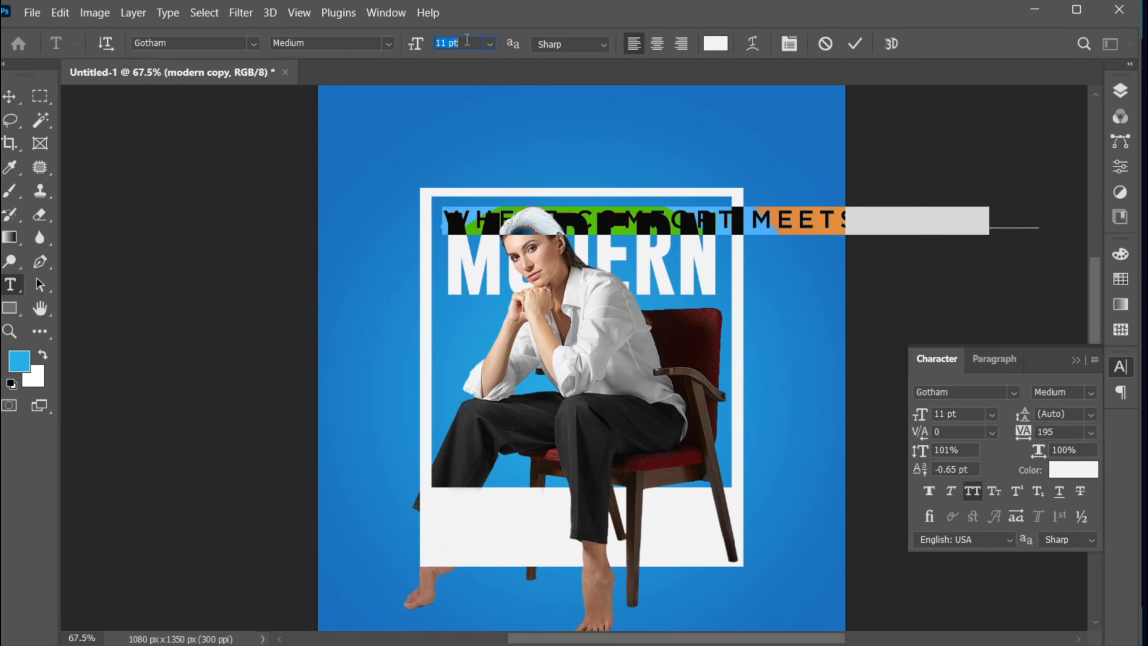
scroll(467, 42, down, 6)
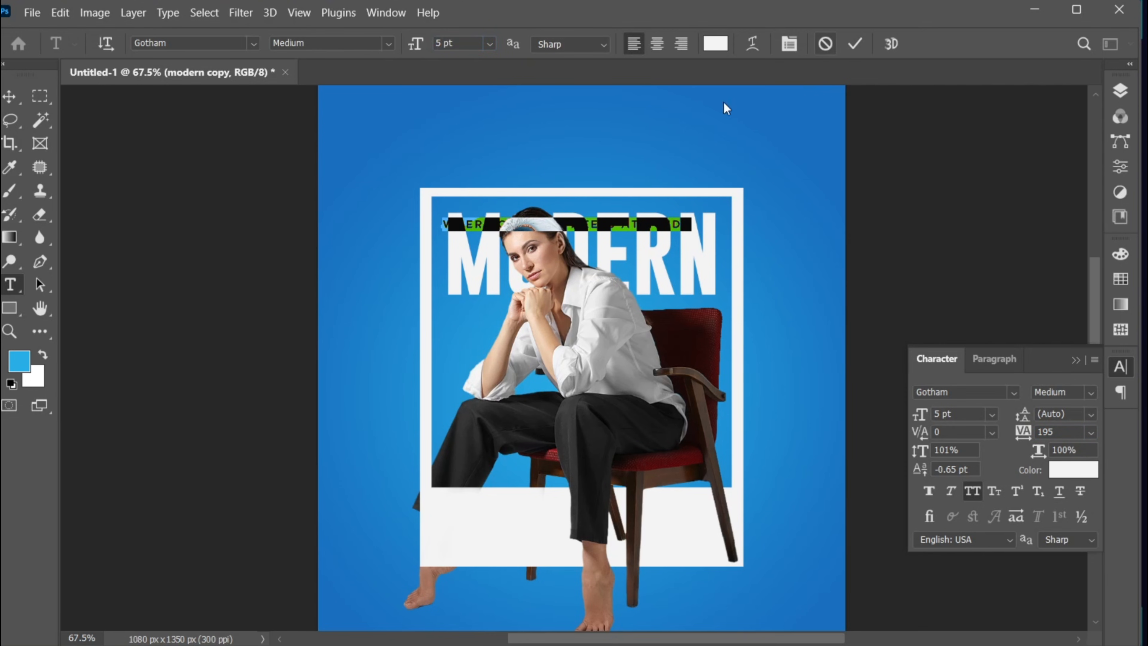
key(ctrl+Return)
- Nudge the tagline up and right so it sits just above MODERN, aligned with the title's left edge
key(v)
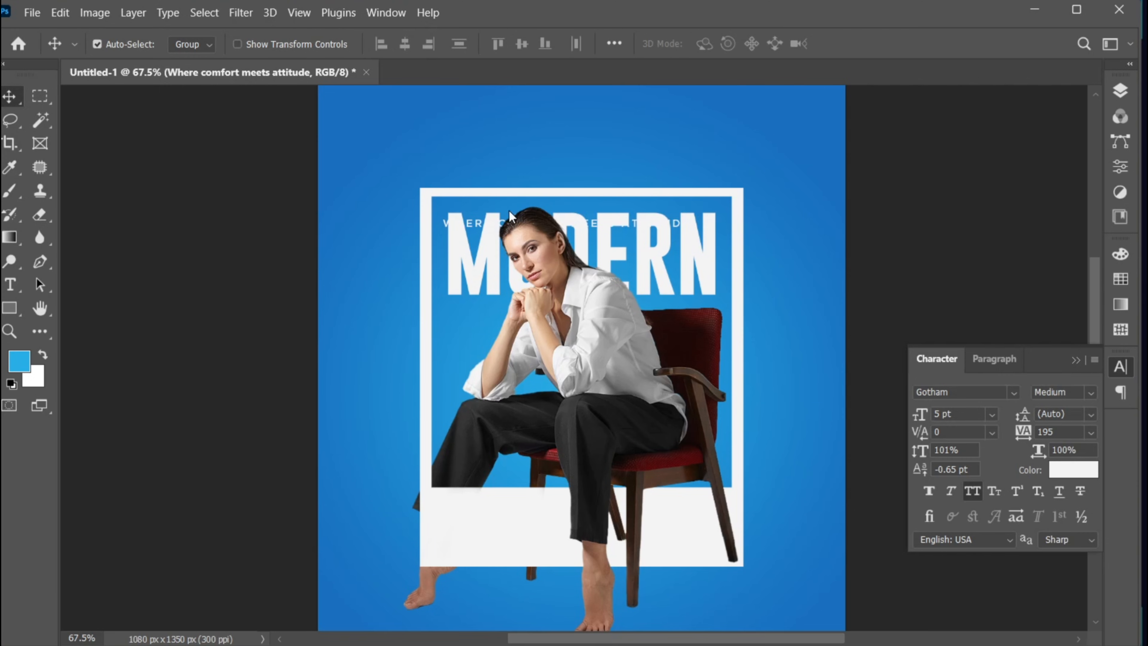
key(shift+Up)
key(shift+Up)
key(shift+Up)
key(shift+Up)
key(shift+Up)
key(shift+Up)
key(Right)
key(Right)
key(Right)
key(Right)
key(Right)
key(Right)
key(Right)
key(Right)
key(Right)
key(Right)
key(Right)
key(Right)
key(Right)
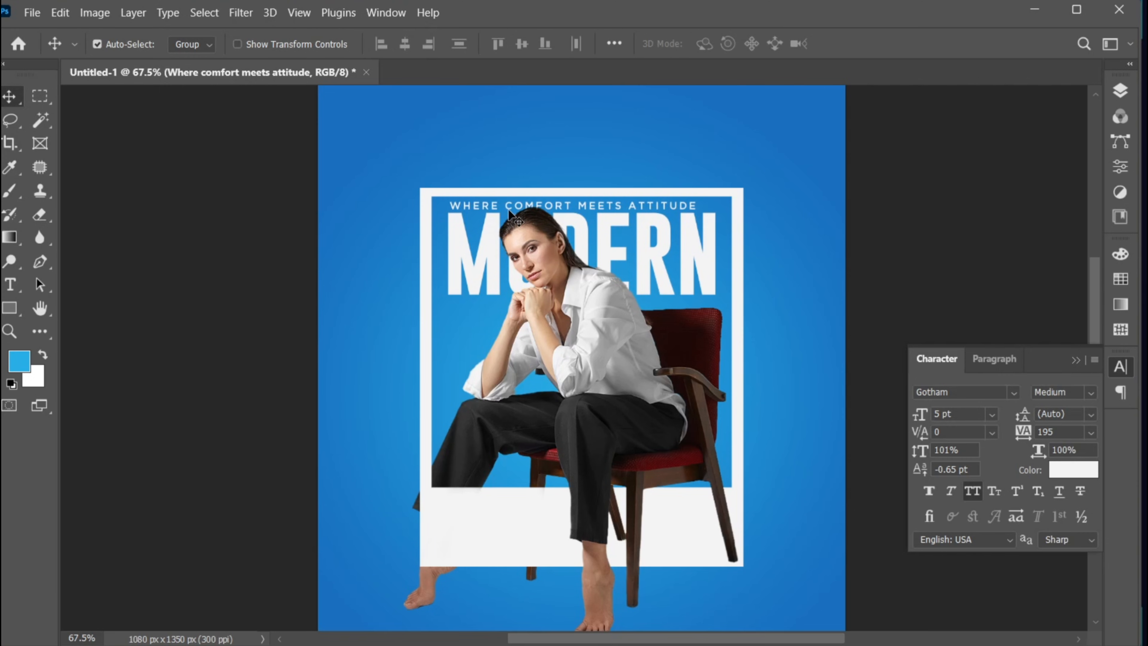
key(Left)
- Copy the tagline to just below the title, change its text to SLIM WEAR and align it with the title's right edge
drag(489, 207, 658, 303)
double_click(657, 303)
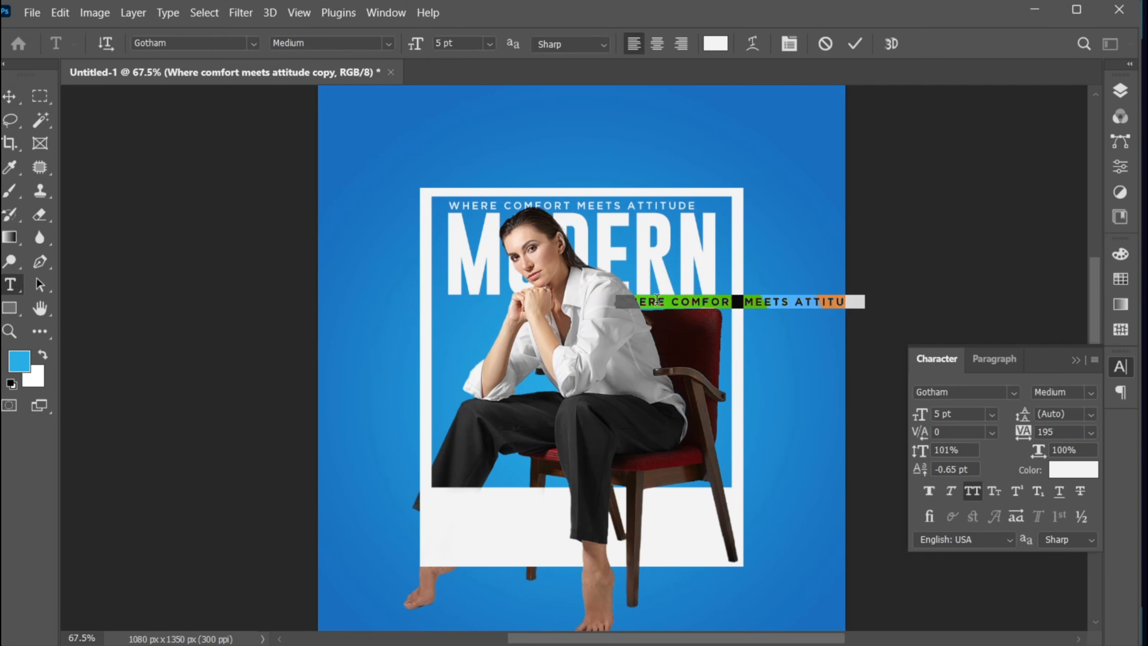
key(BackSpace)
text(HOME WEAR)
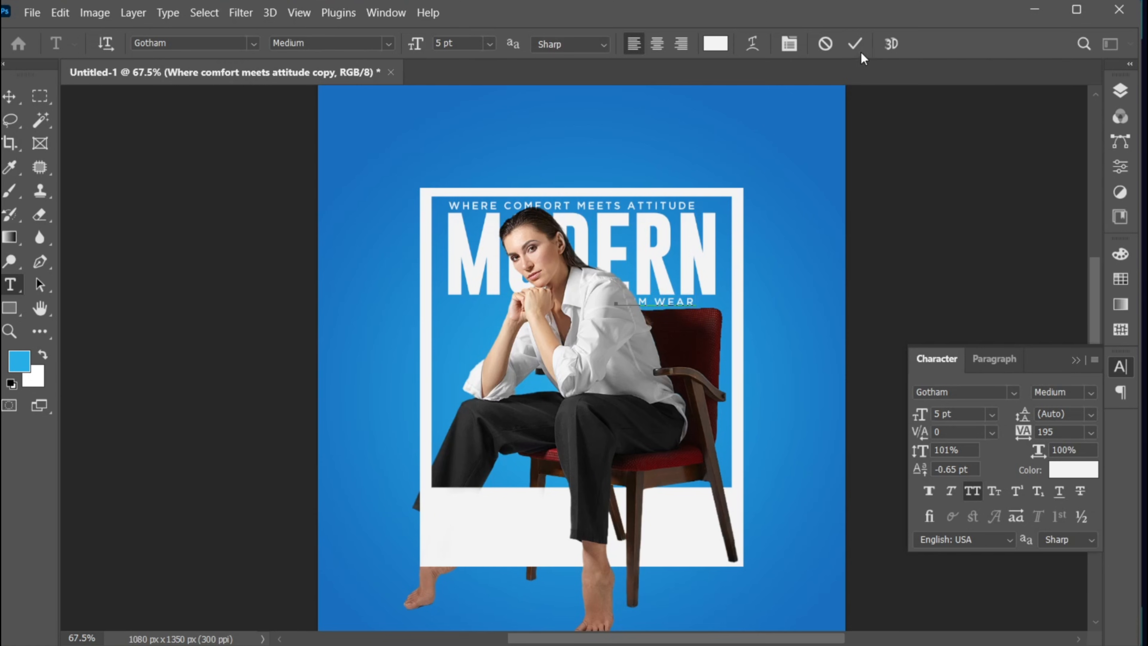
click(856, 43)
key(v)
drag(662, 308, 687, 308)
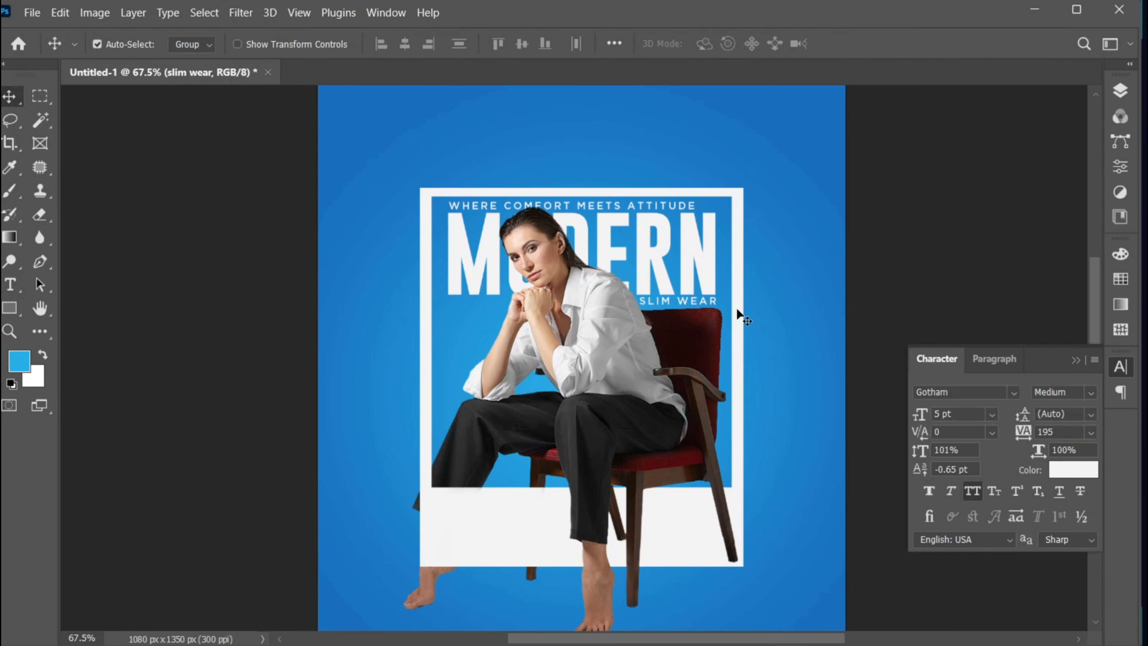
- Select both portrait layers and nudge them slightly down so the head clears the tagline
key(ctrl+0)
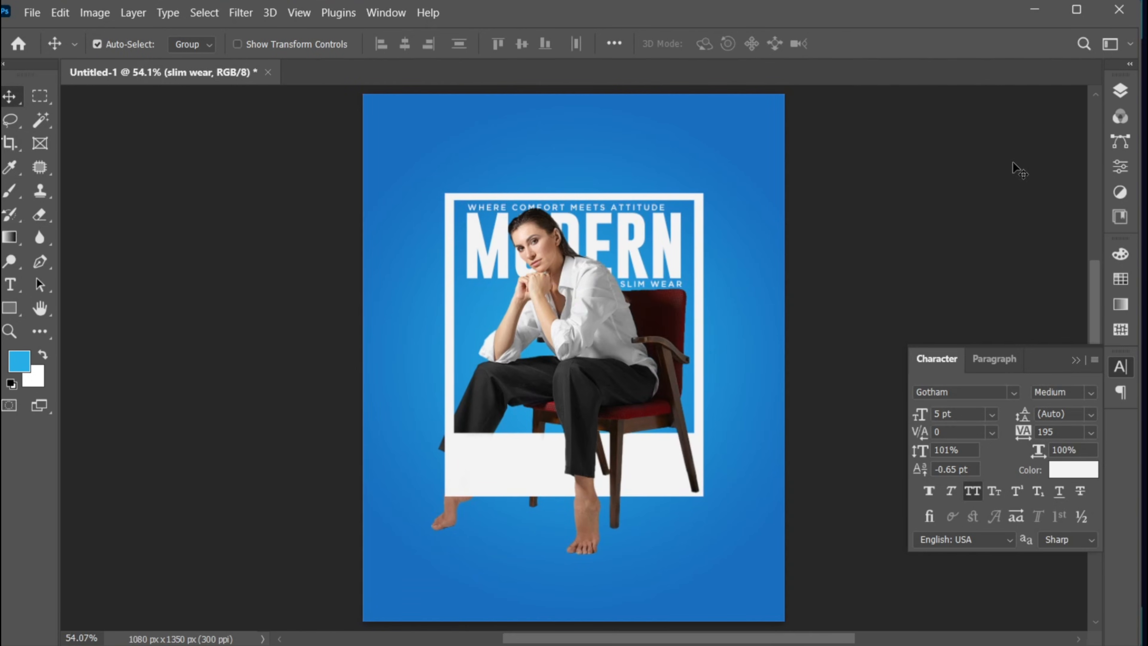
click(1119, 90)
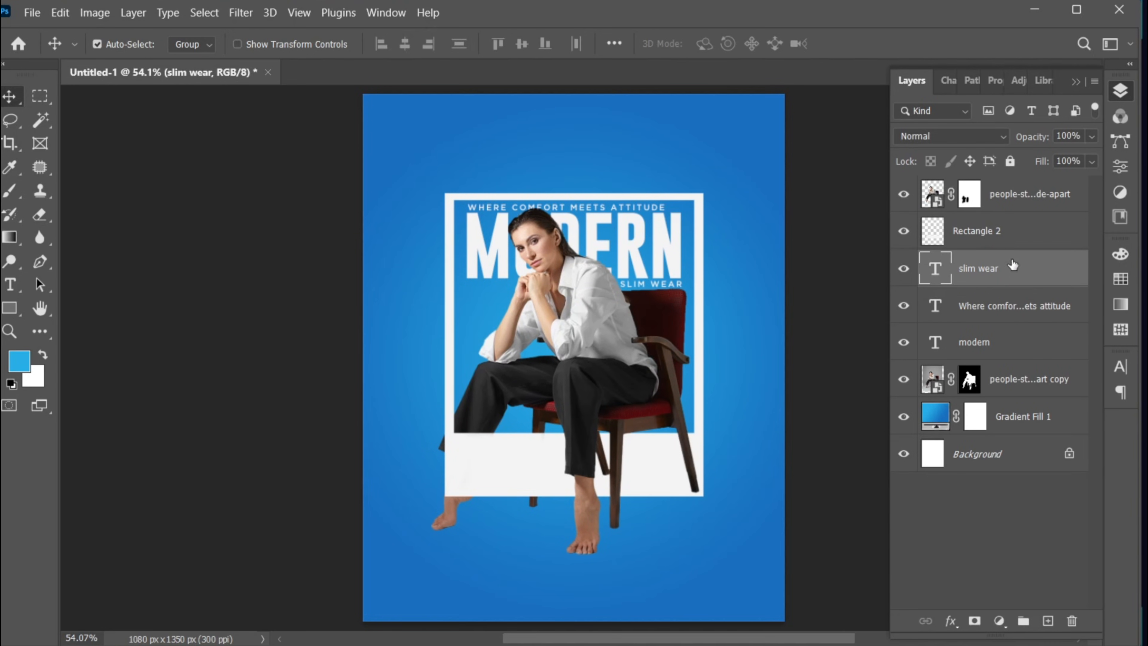
click(1023, 207)
ctrl+click(1020, 387)
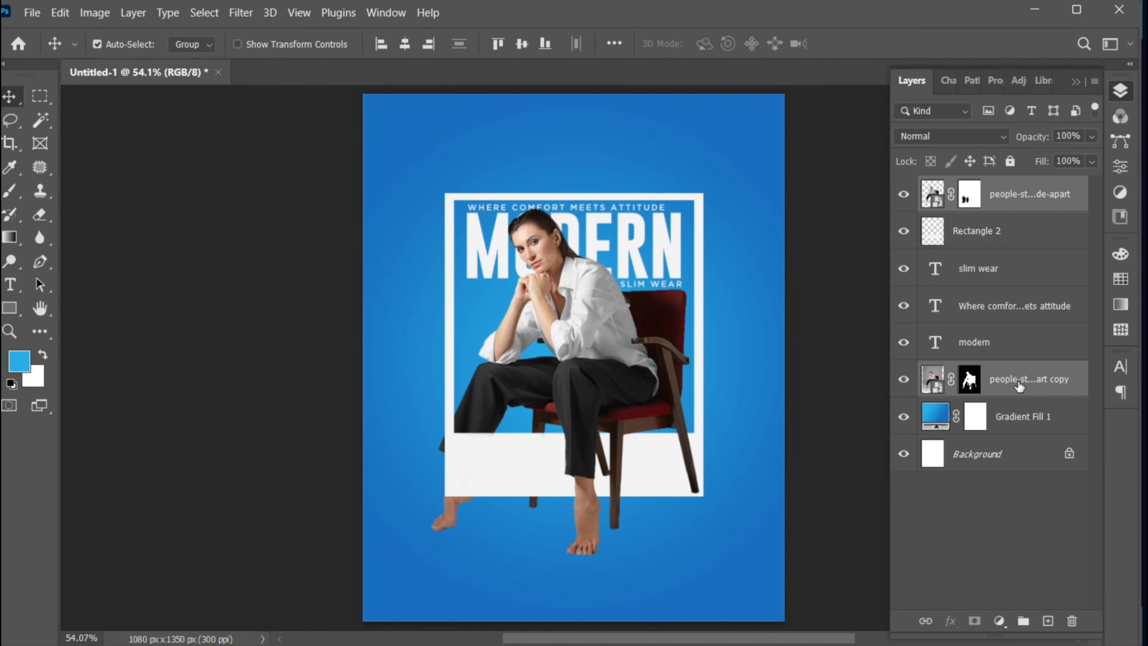
key(Down)
key(Down)
key(Down)
key(Down)
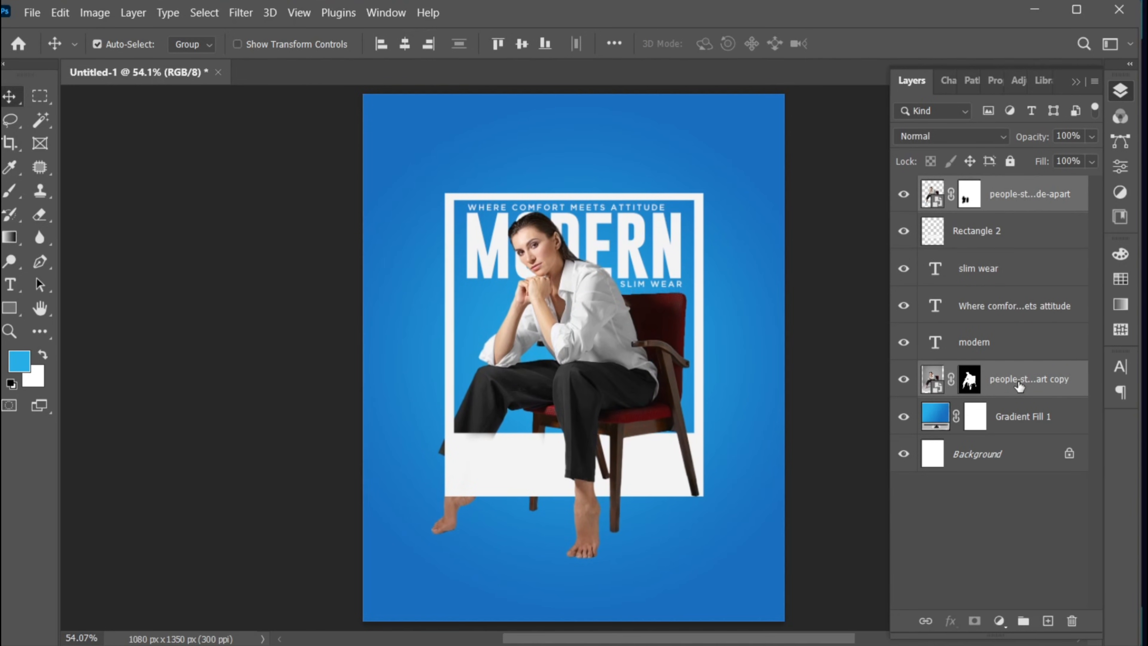
- Scale both portrait layers down to about 95.8% and nudge them slightly up and right within the frame
key(ctrl+t)
drag(752, 585, 741, 577)
key(Up)
key(Up)
key(Up)
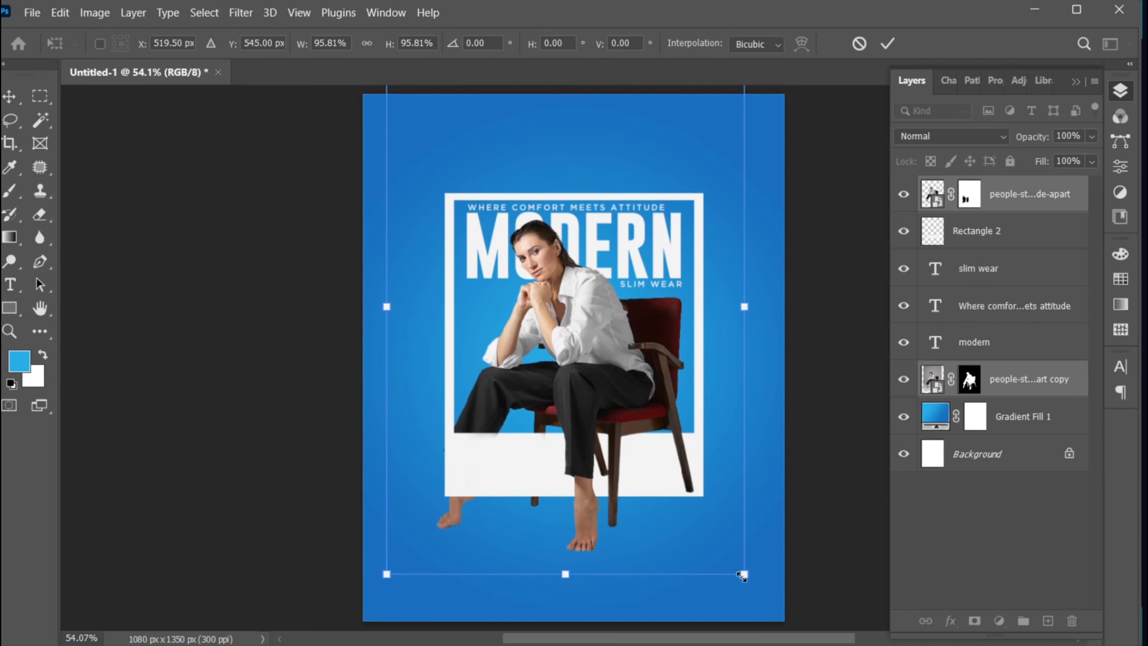
key(Right)
key(Right)
key(Right)
click(887, 45)
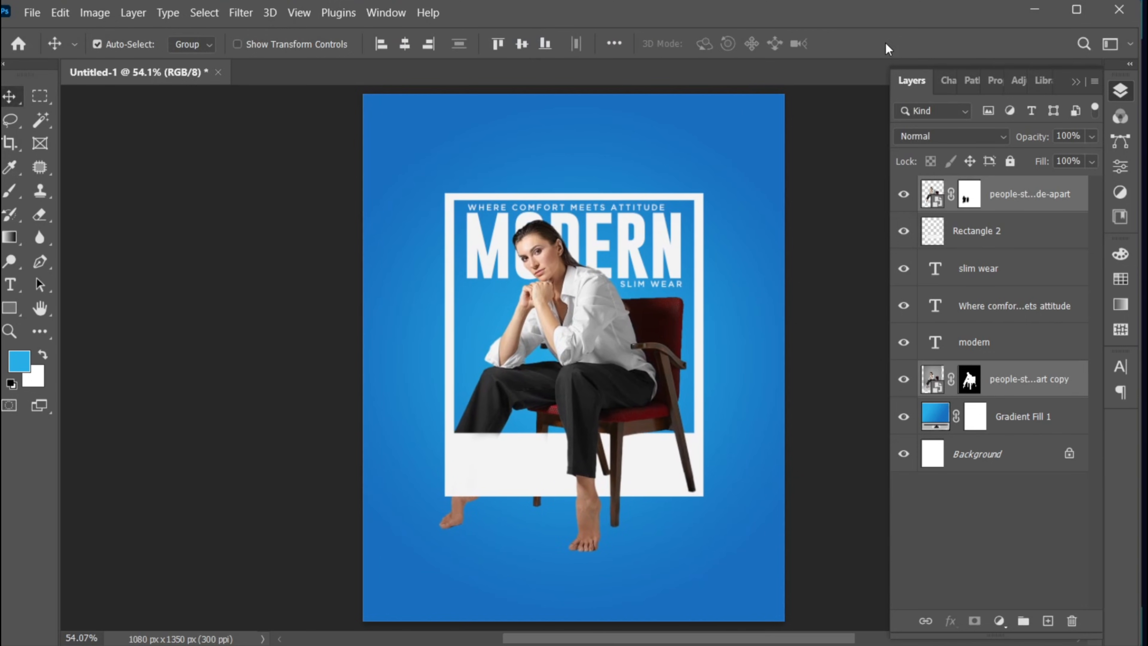
- Select the slim wear, tagline and modern text layers and nudge them down together inside the frame
click(996, 285)
shift+click(986, 342)
key(Down)
key(Down)
key(Down)
key(Down)
key(Down)
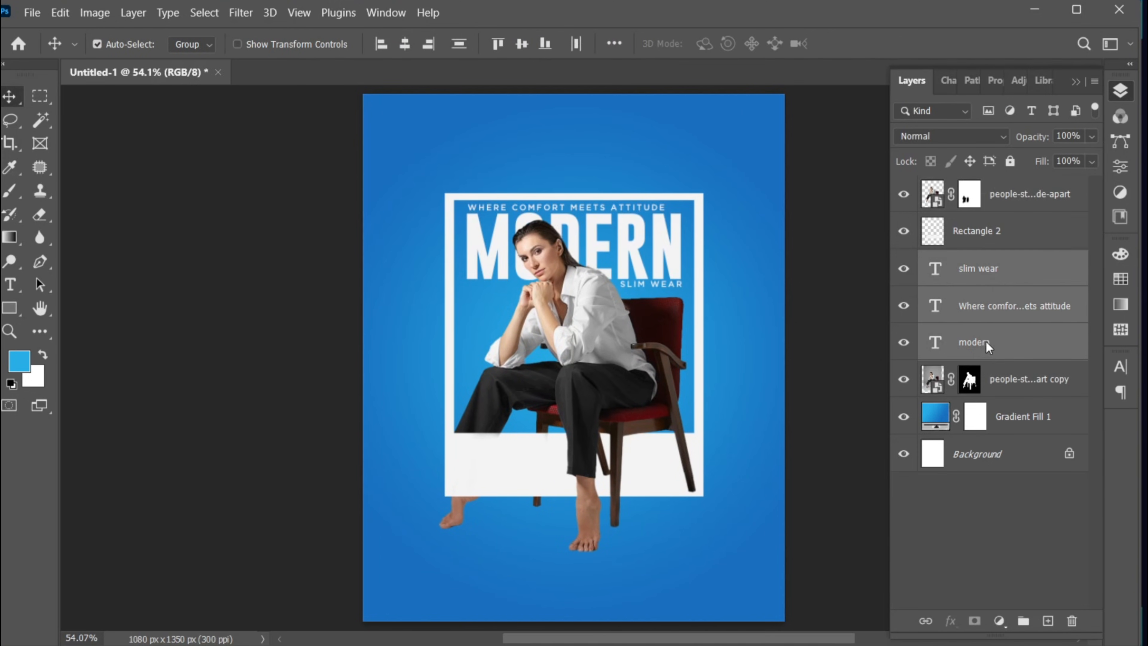
key(Down)
key(Down)
key(Down)
key(Down)
key(Down)
key(Down)
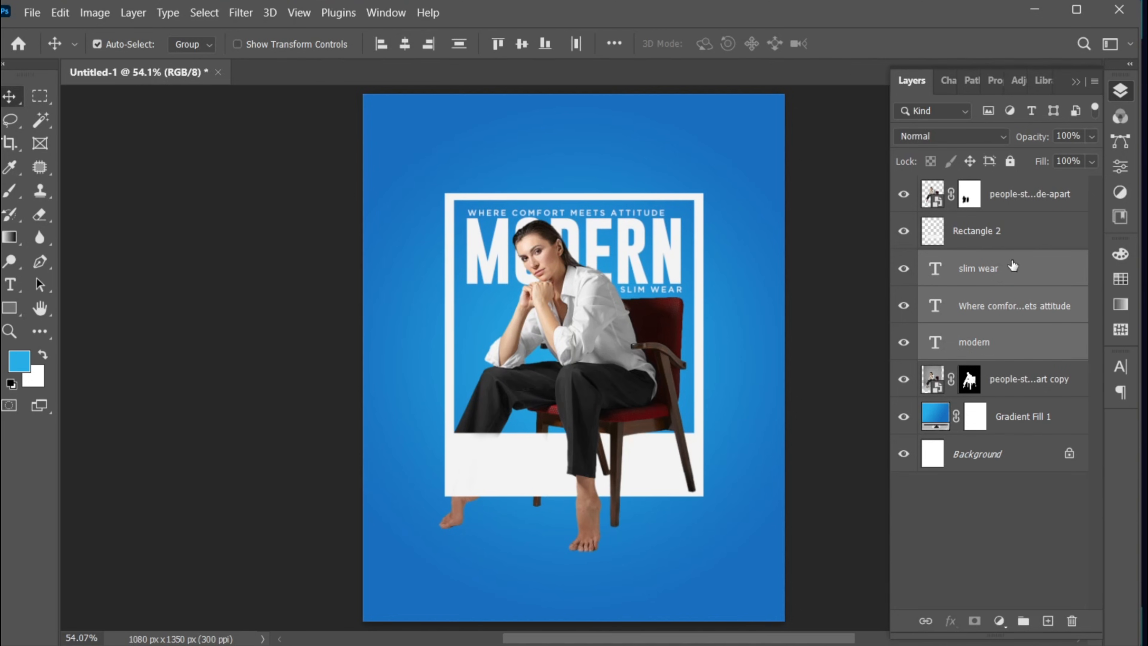
- Duplicate the lower portrait copy layer and delete the layer mask from the bottommost portrait
click(1016, 268)
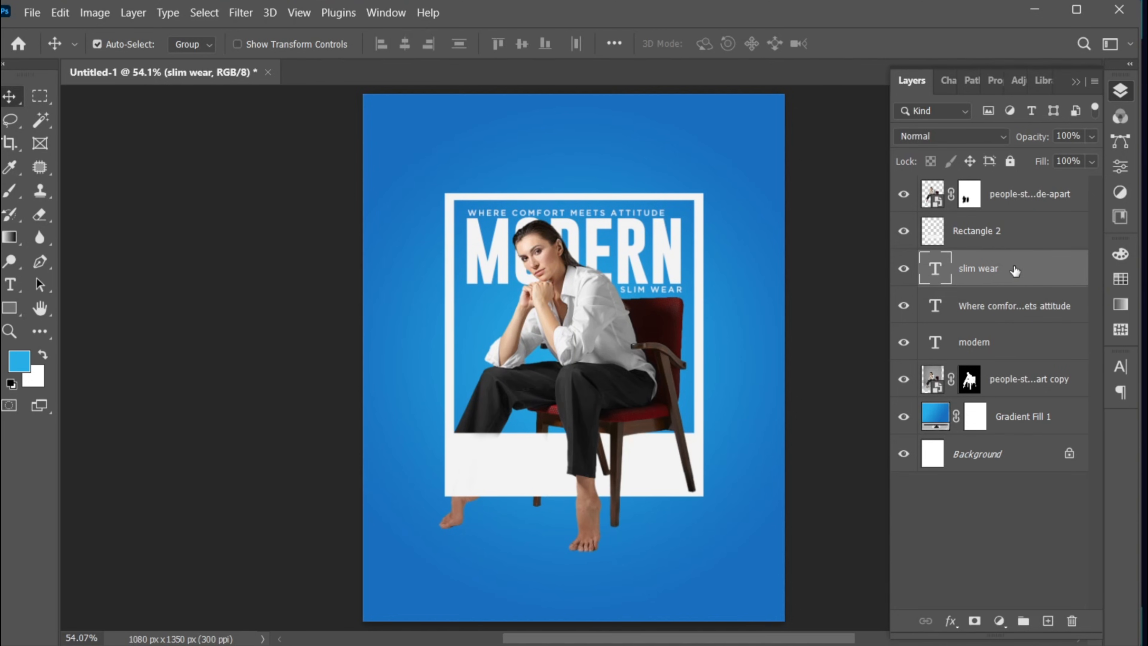
click(1011, 384)
key(ctrl+j)
click(968, 417)
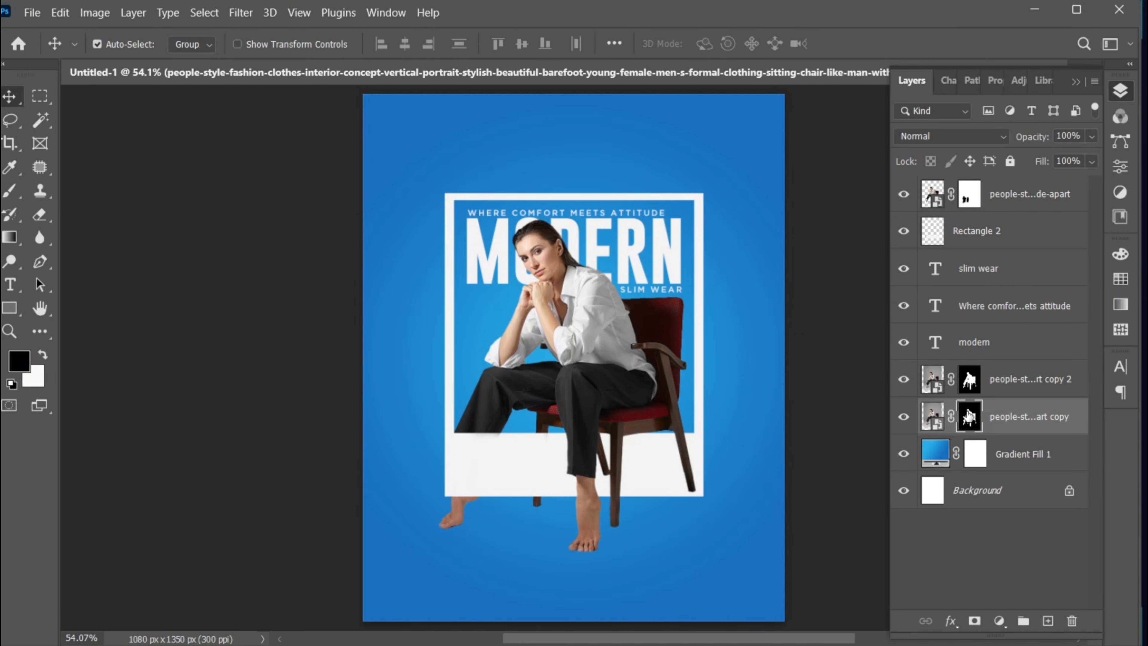
key(Delete)
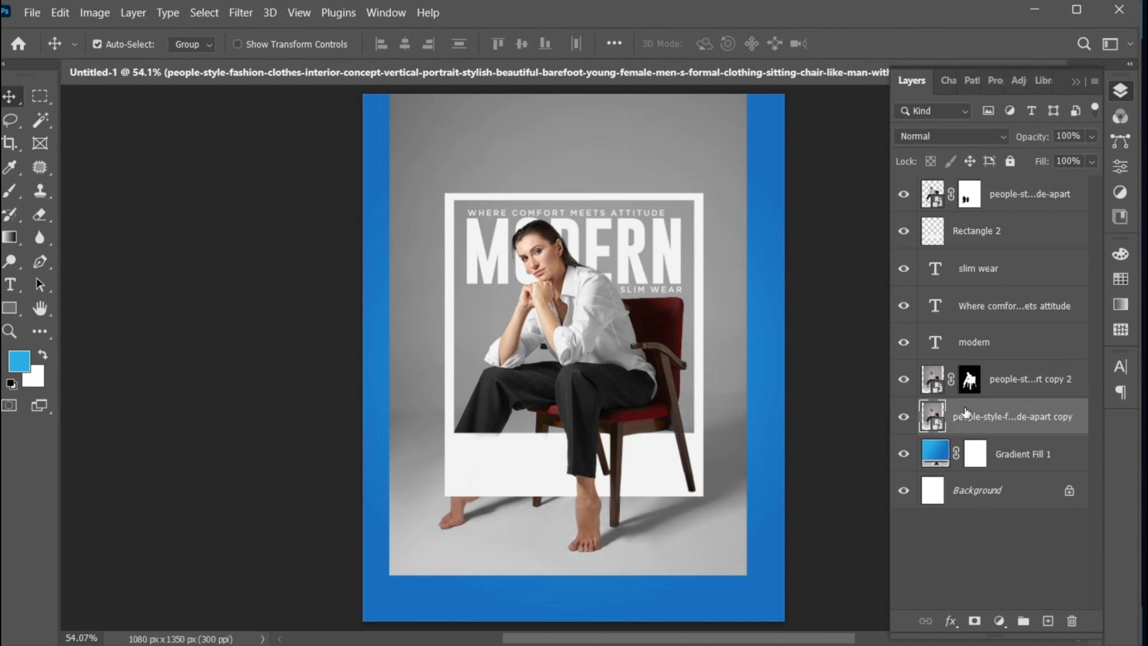
- Lasso the floor area around the feet and chair, copy it to its own layer, and delete the full portrait copy beneath it
click(10, 120)
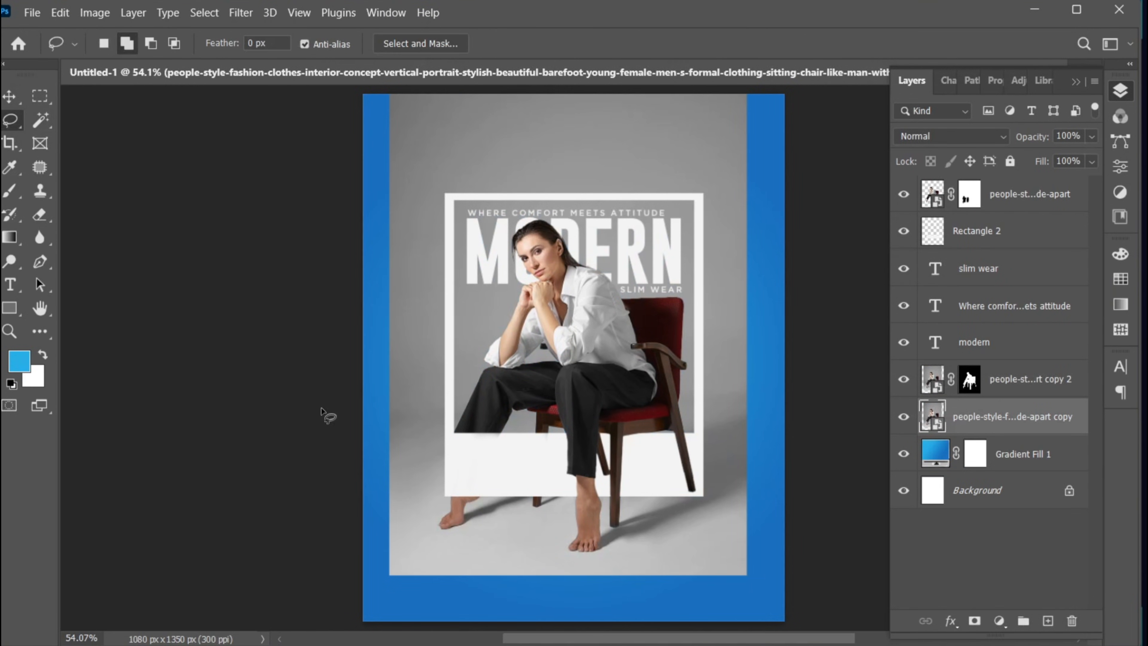
mouse_move(416, 476)
mouse_down()
mouse_move(483, 402)
mouse_move(622, 394)
mouse_move(702, 370)
mouse_move(778, 436)
mouse_move(746, 553)
mouse_move(622, 575)
mouse_move(454, 559)
mouse_move(407, 516)
mouse_move(419, 474)
mouse_up()
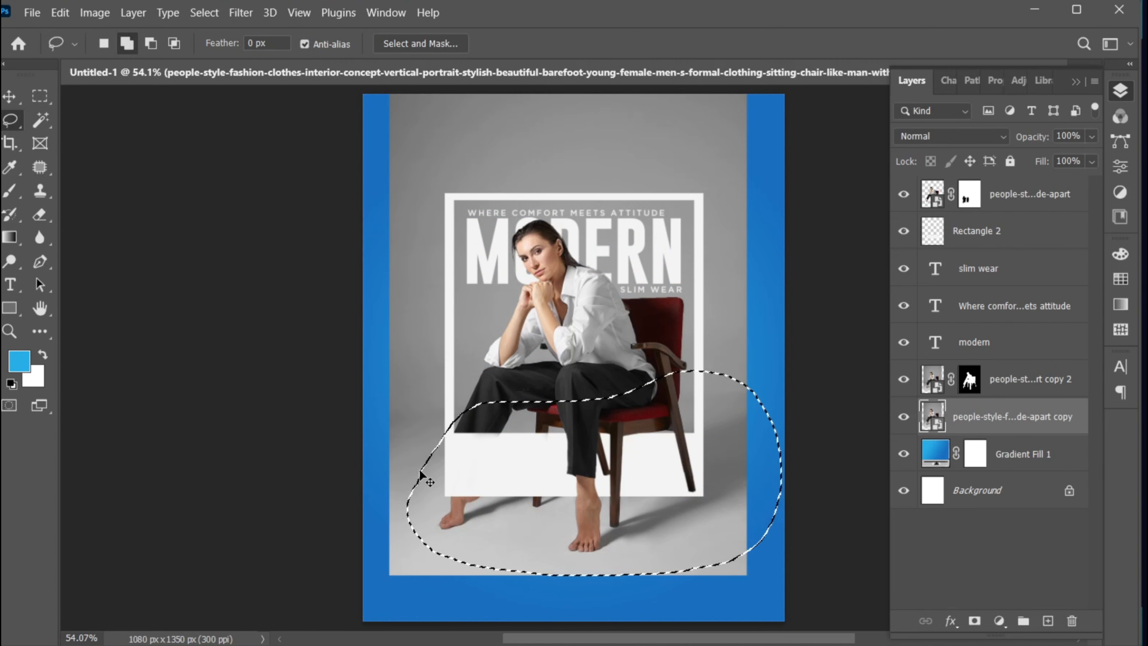
key(ctrl+j)
key(v)
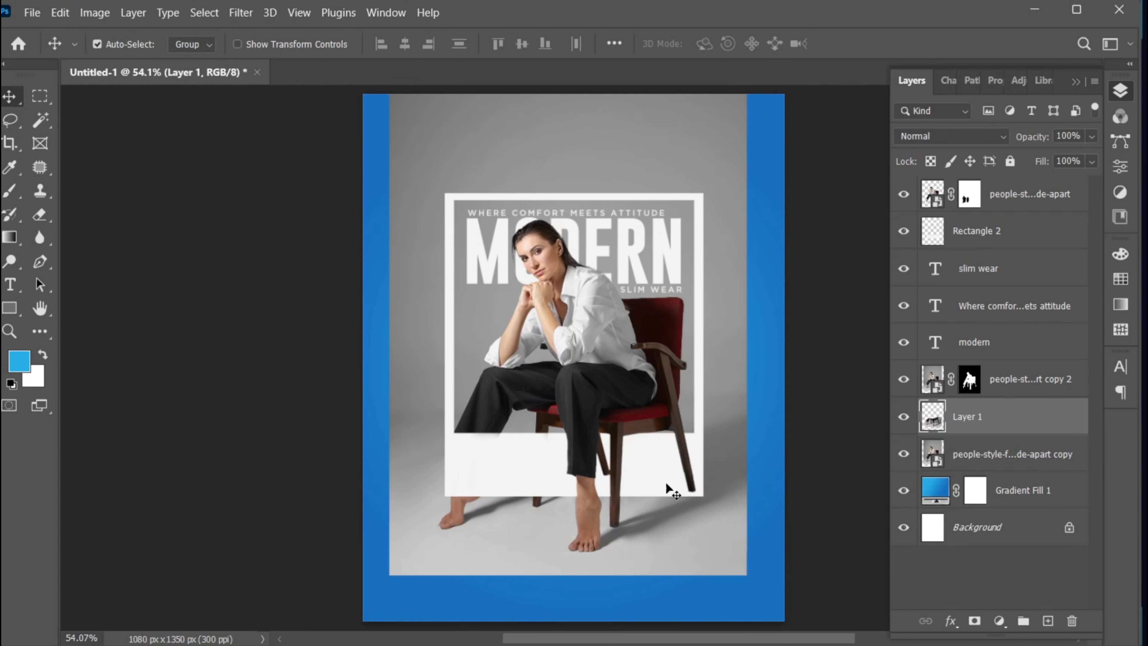
click(1020, 454)
key(Delete)
click(1015, 415)
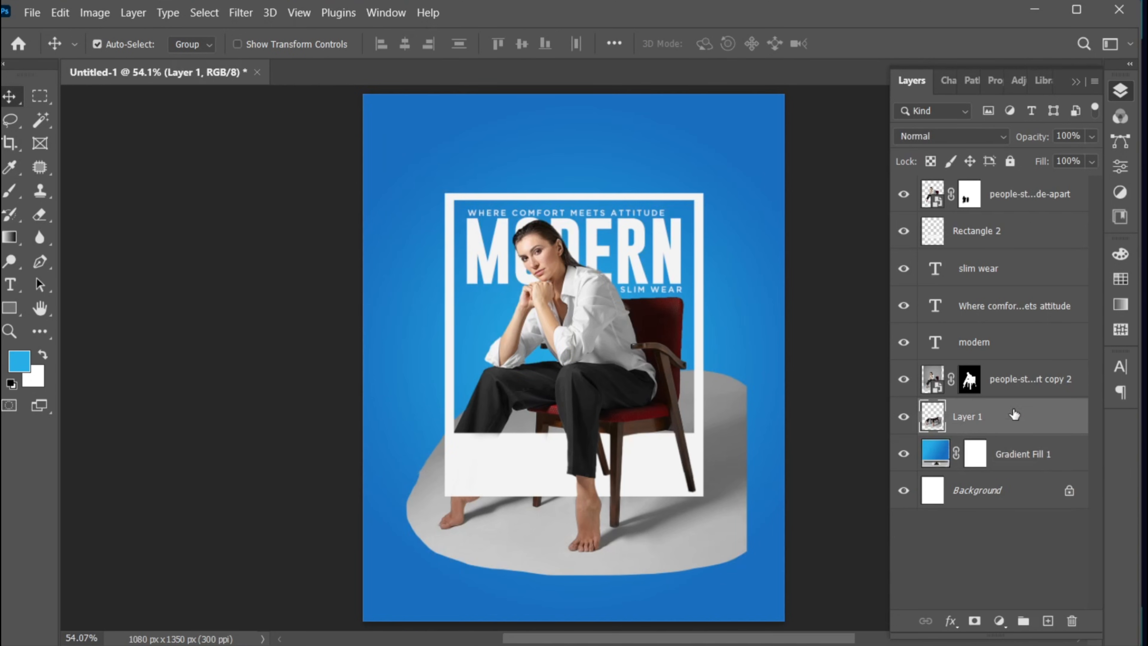
- Set the floor shadow layer to Multiply and apply Levels with midtones 2.31 and white input 181
click(931, 136)
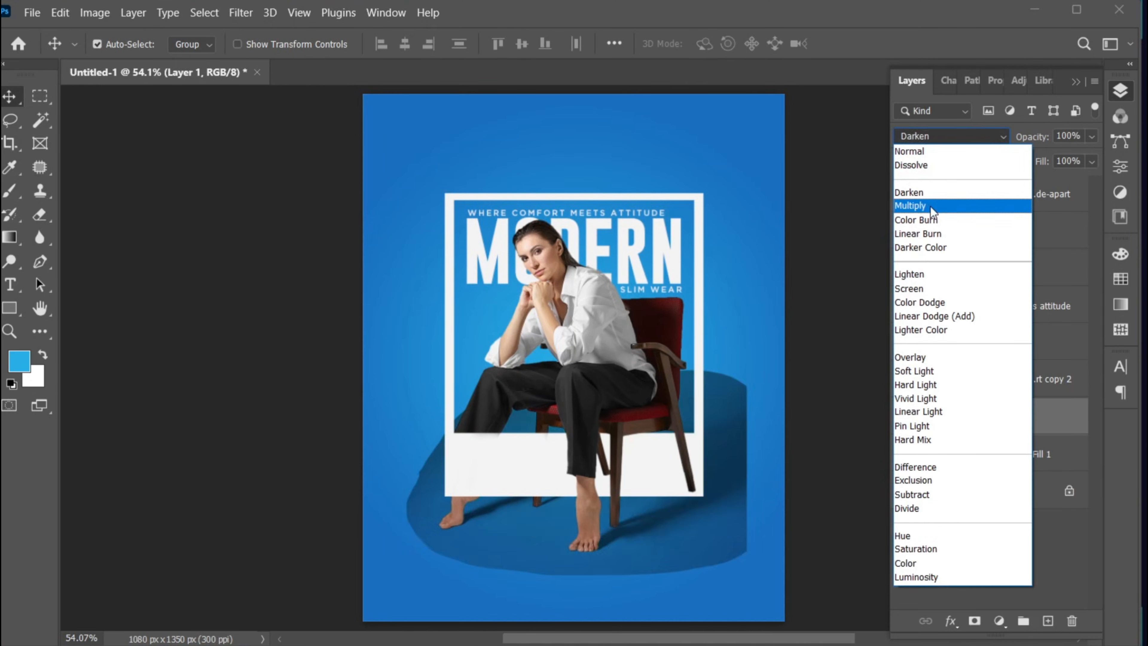
click(930, 206)
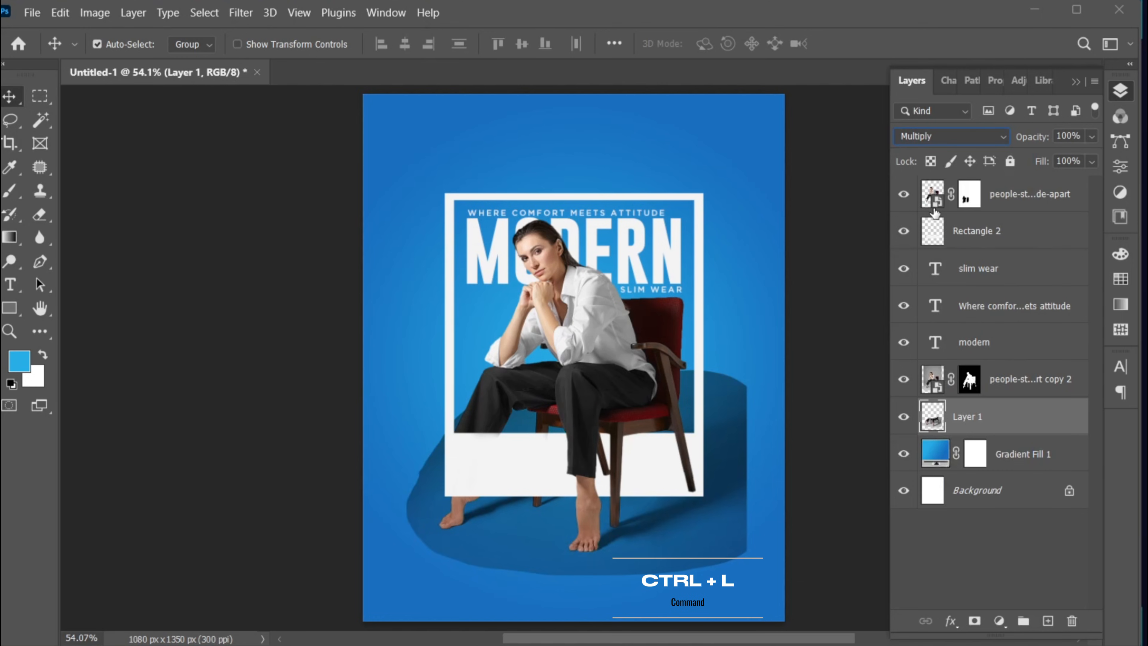
key(ctrl+l)
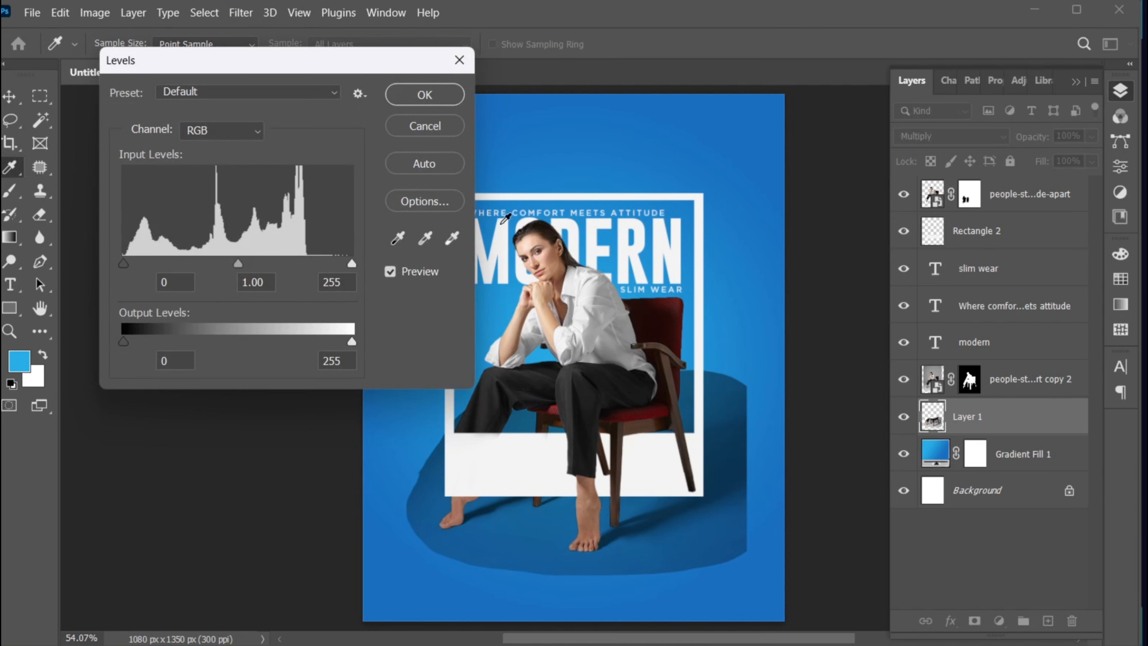
drag(352, 264, 337, 265)
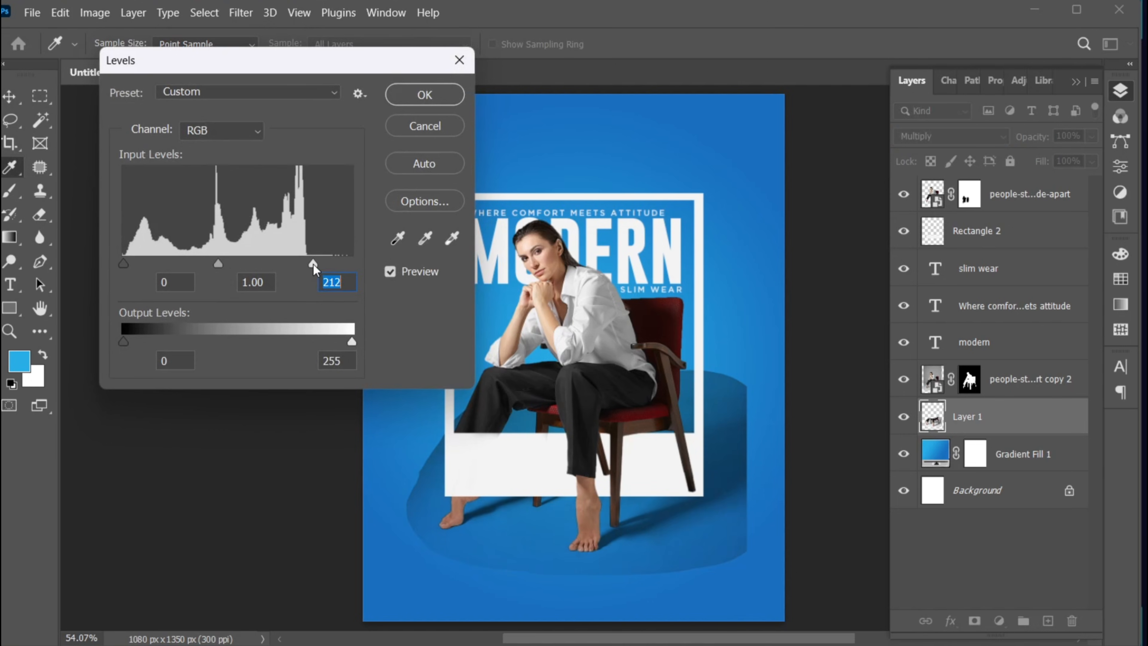
drag(213, 262, 163, 266)
drag(312, 263, 286, 263)
click(447, 95)
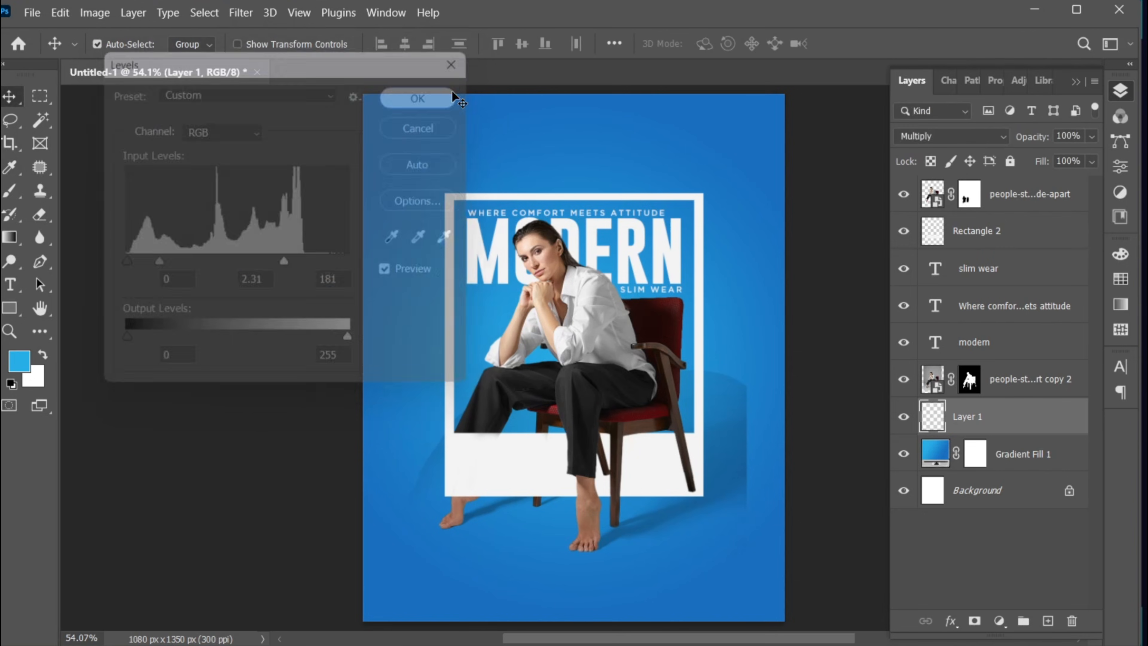
- Add a layer mask to the floor shadow layer and paint out its leftover edges beside the frame with a black brush enlarged to 400
click(974, 621)
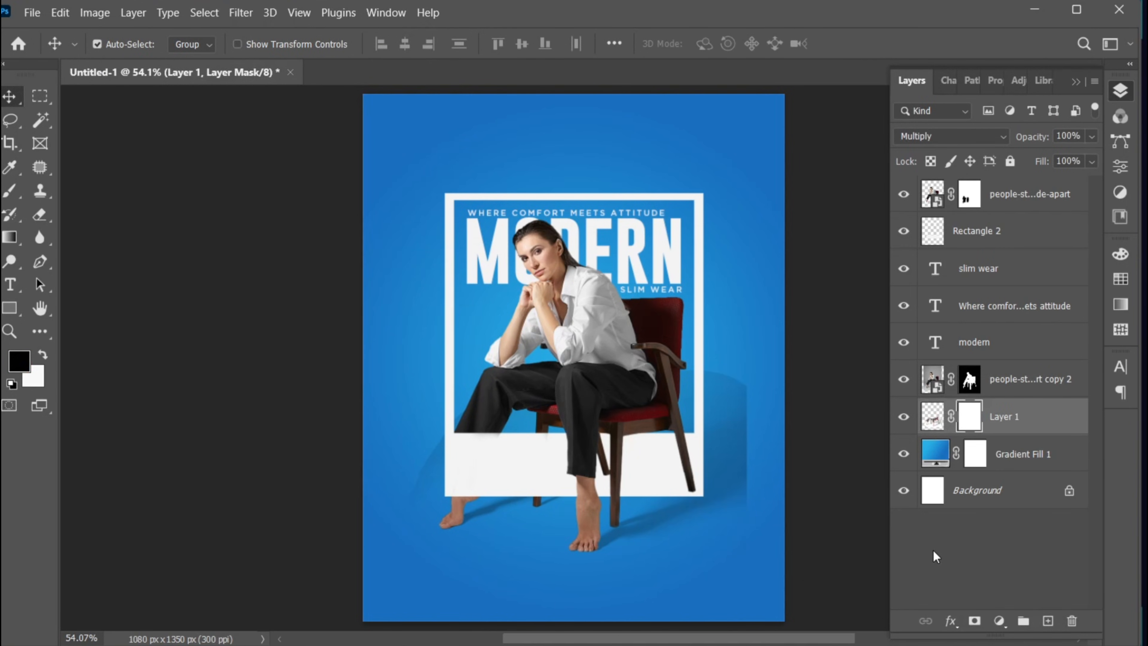
click(11, 192)
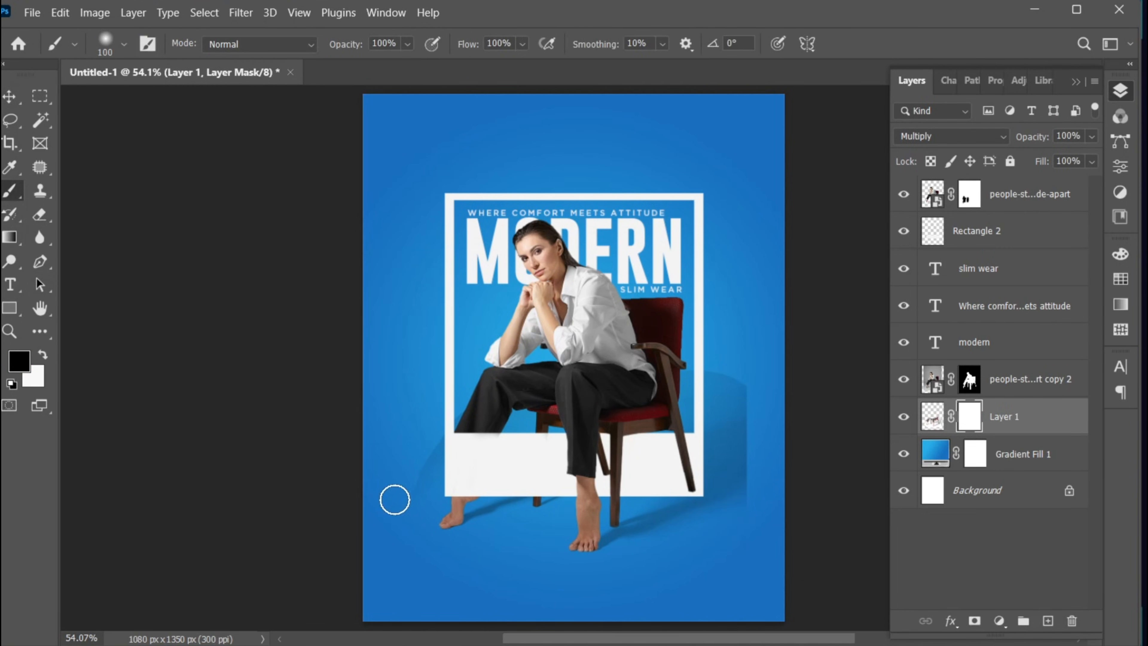
drag(387, 542, 450, 437)
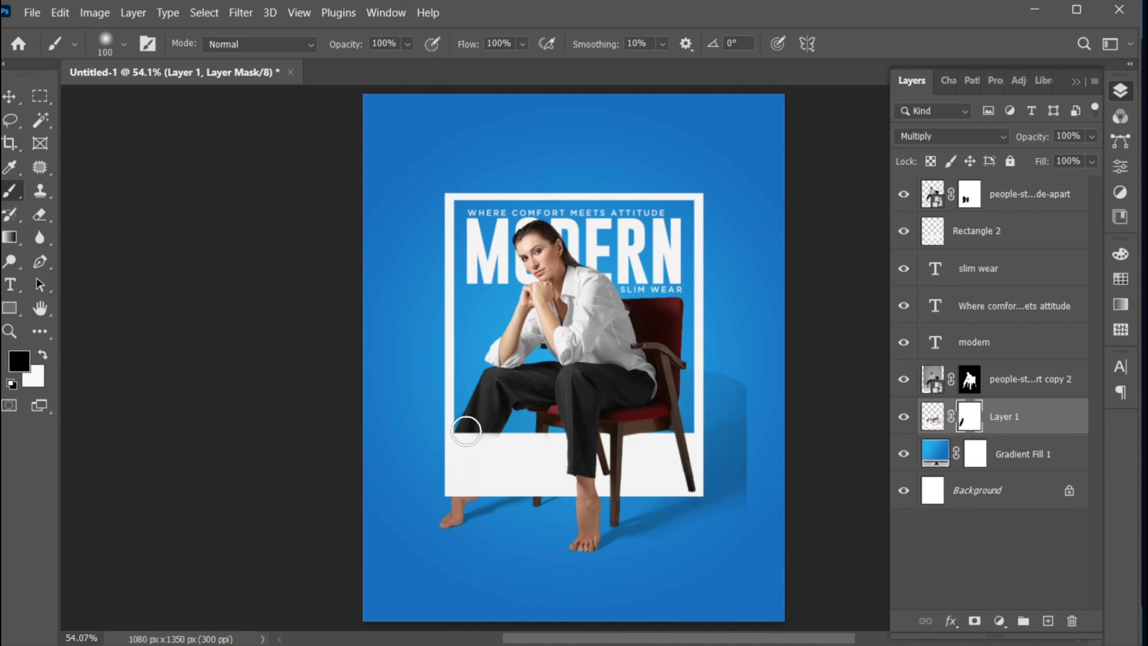
key(])
key(])
key(])
key(])
key(])
key(])
key(])
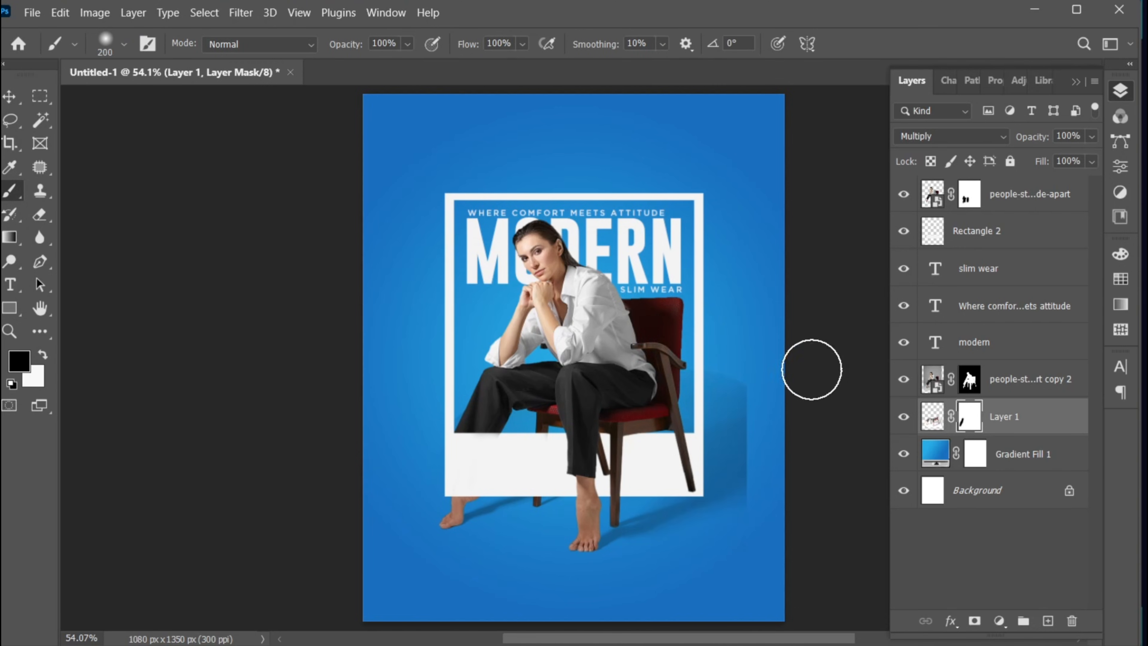
mouse_move(809, 367)
mouse_down()
mouse_move(742, 348)
mouse_move(765, 348)
mouse_move(749, 330)
mouse_move(673, 311)
mouse_move(879, 383)
mouse_move(808, 354)
mouse_move(812, 572)
mouse_move(792, 345)
mouse_move(805, 517)
mouse_move(802, 381)
mouse_up()
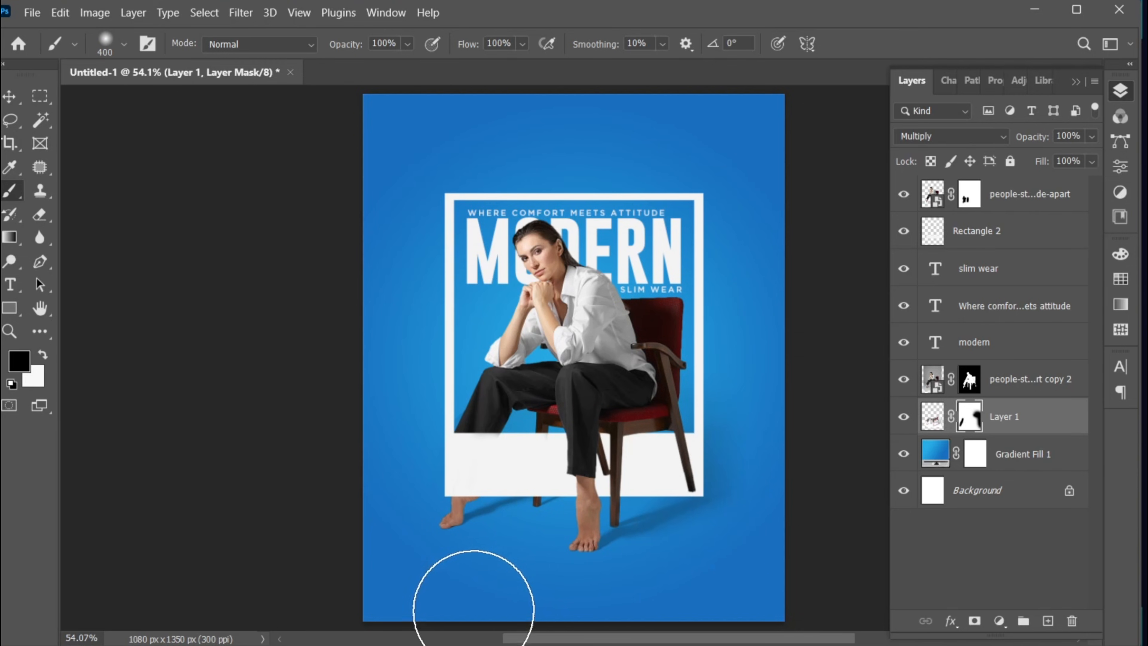
key(v)
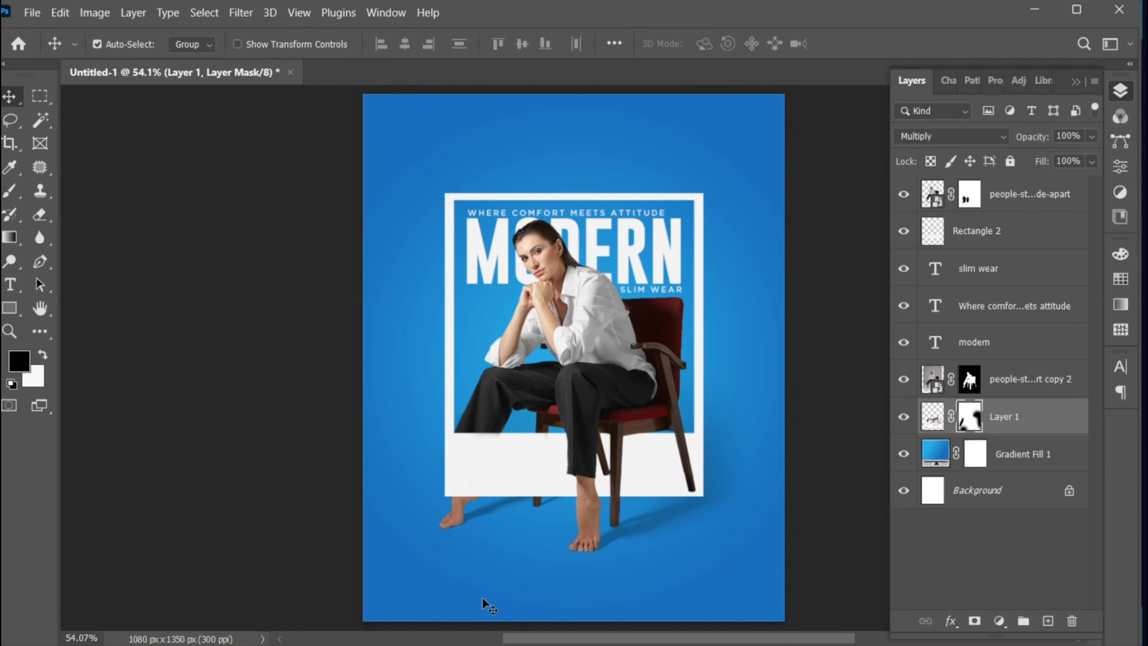
- Add the text "style" above the frame, on a layer directly over the floor shadow, at 18 pt
click(1033, 416)
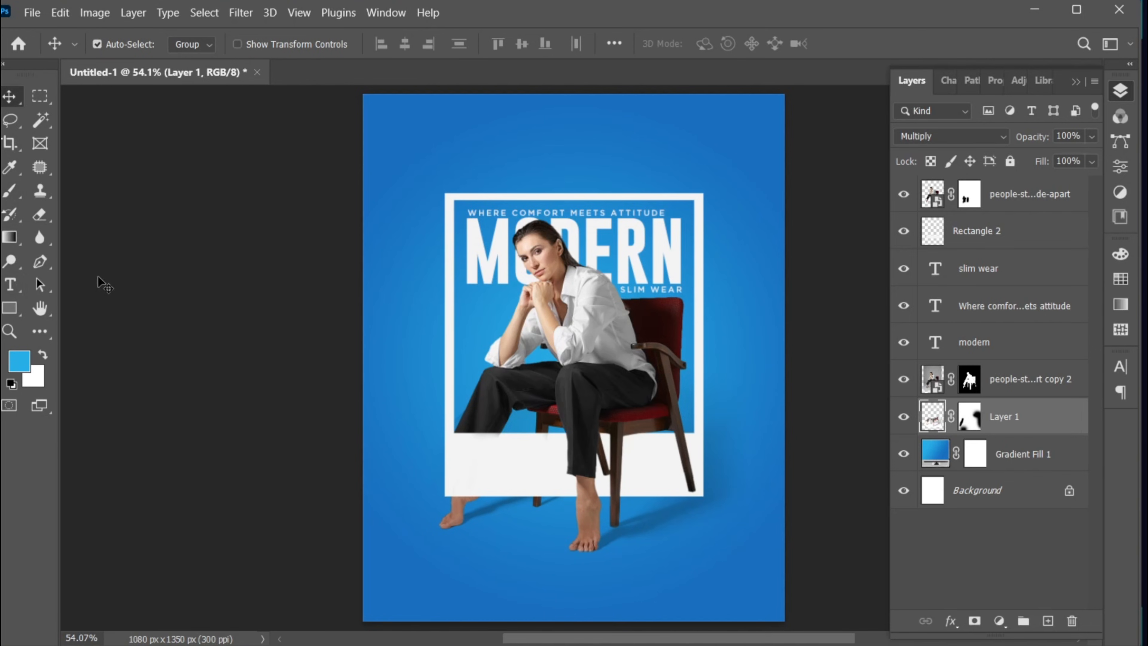
click(9, 285)
click(429, 168)
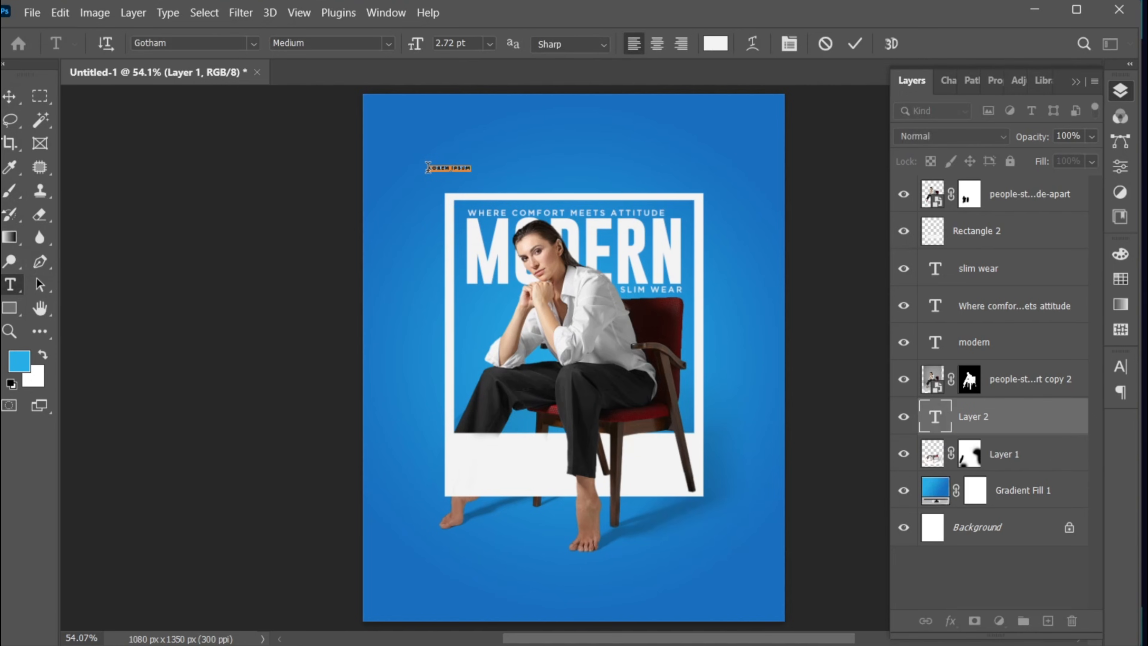
text(style)
key(ctrl+a)
scroll(472, 45, up, 15)
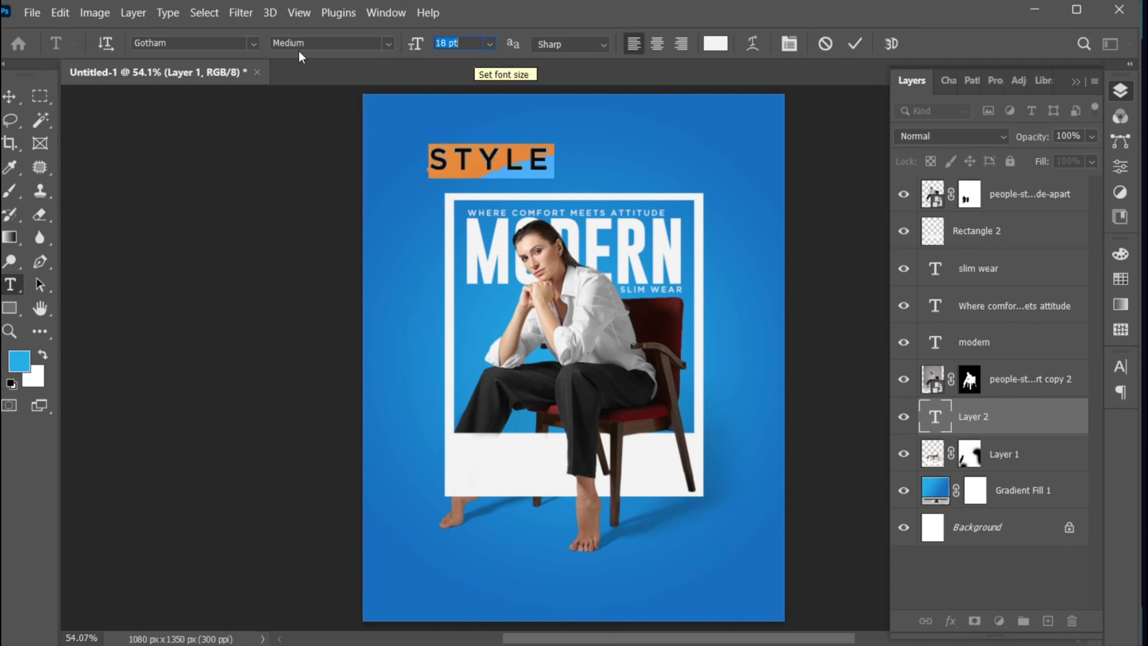
- Format the STYLE text in Gobold Bold Regular with tracking -20
click(189, 43)
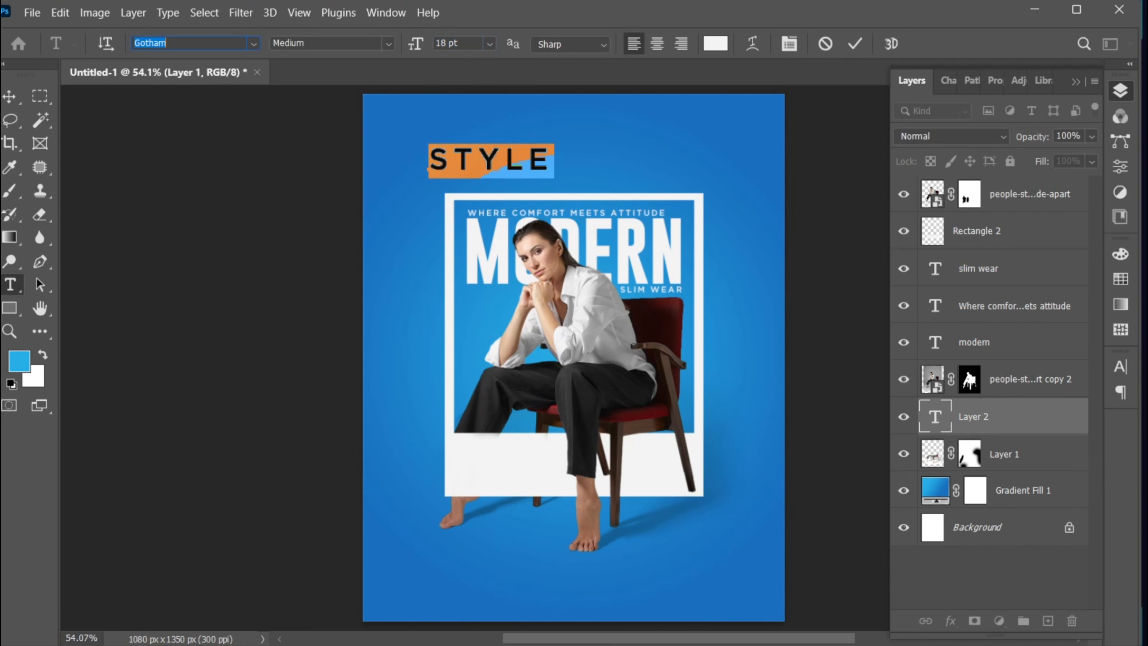
text(gobold)
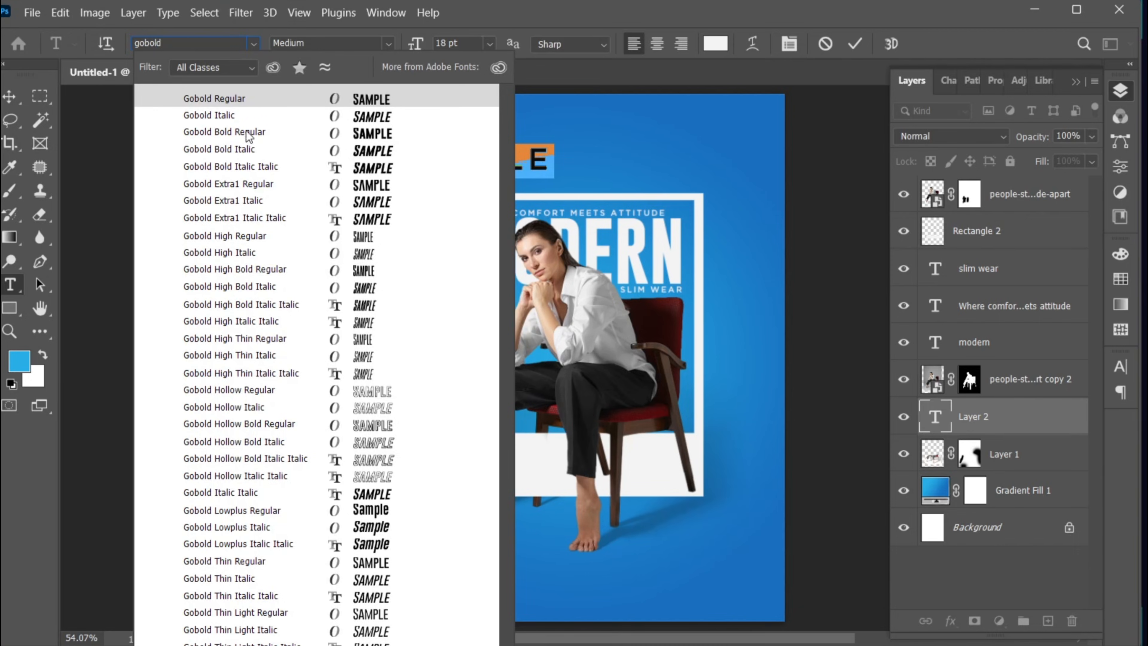
click(246, 132)
click(1120, 366)
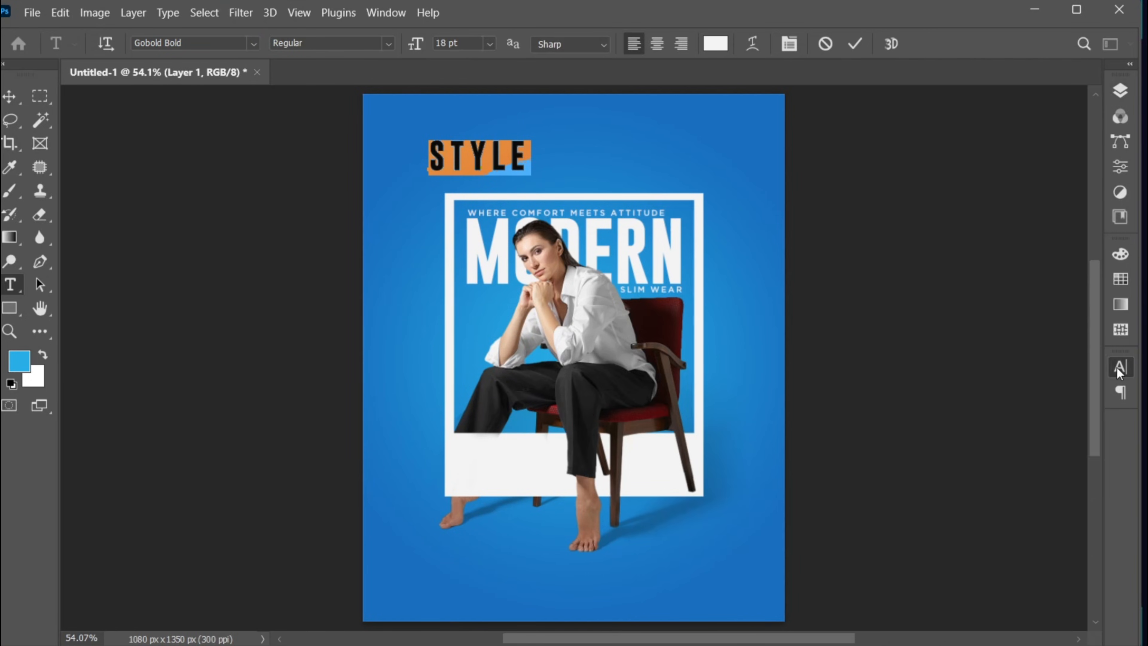
click(1052, 432)
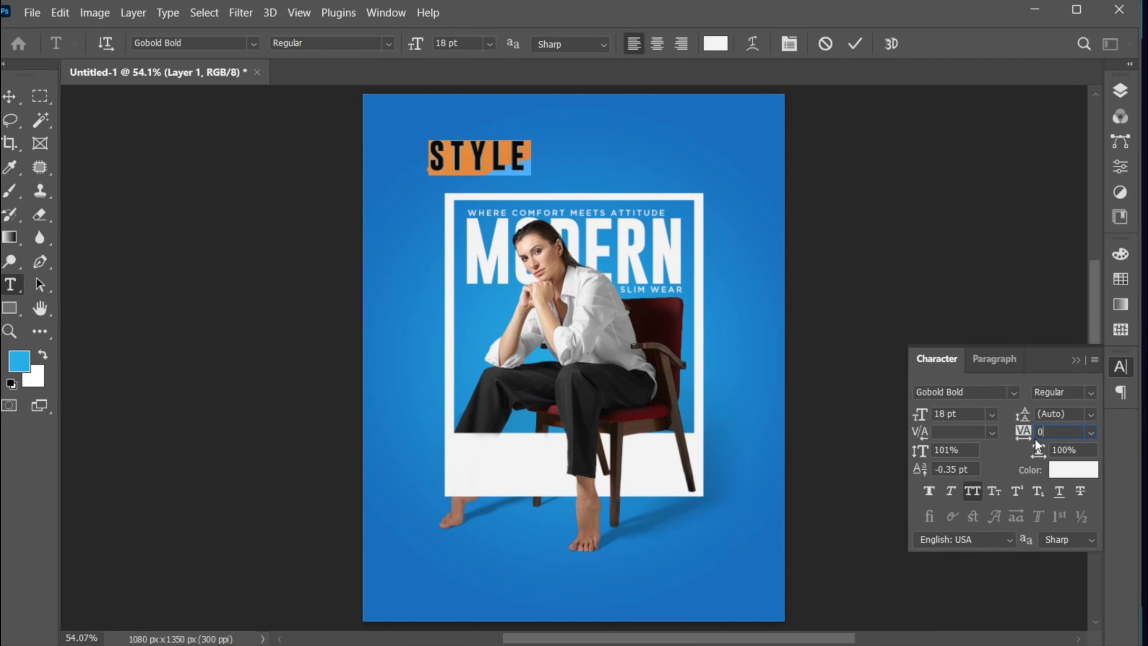
text(0)
key(Return)
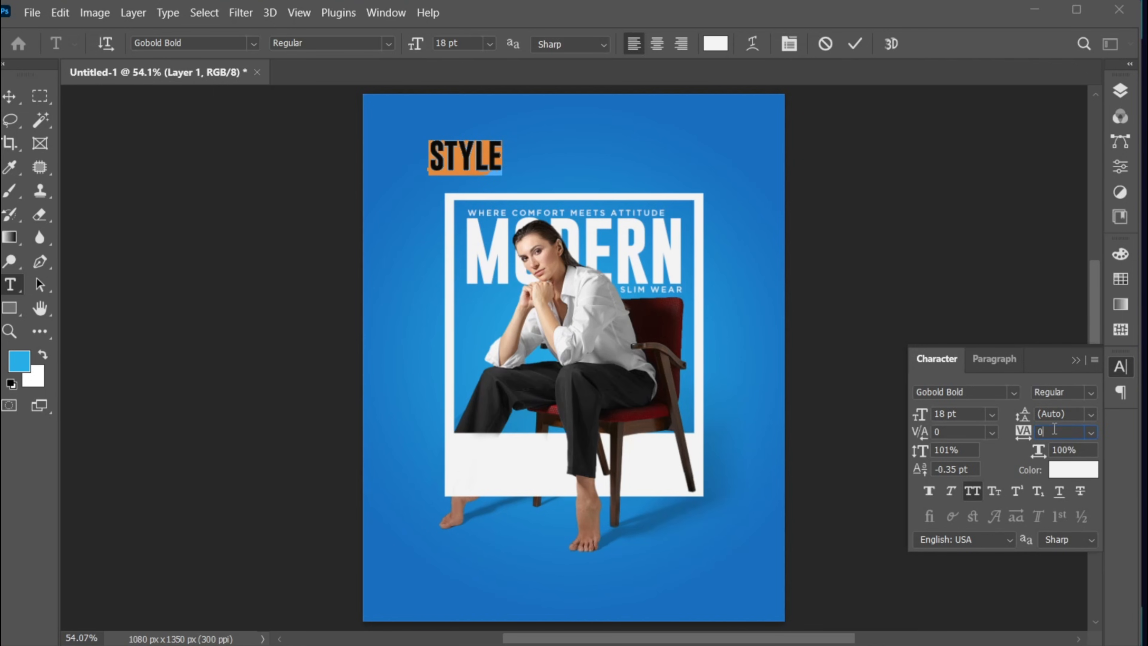
key(Return)
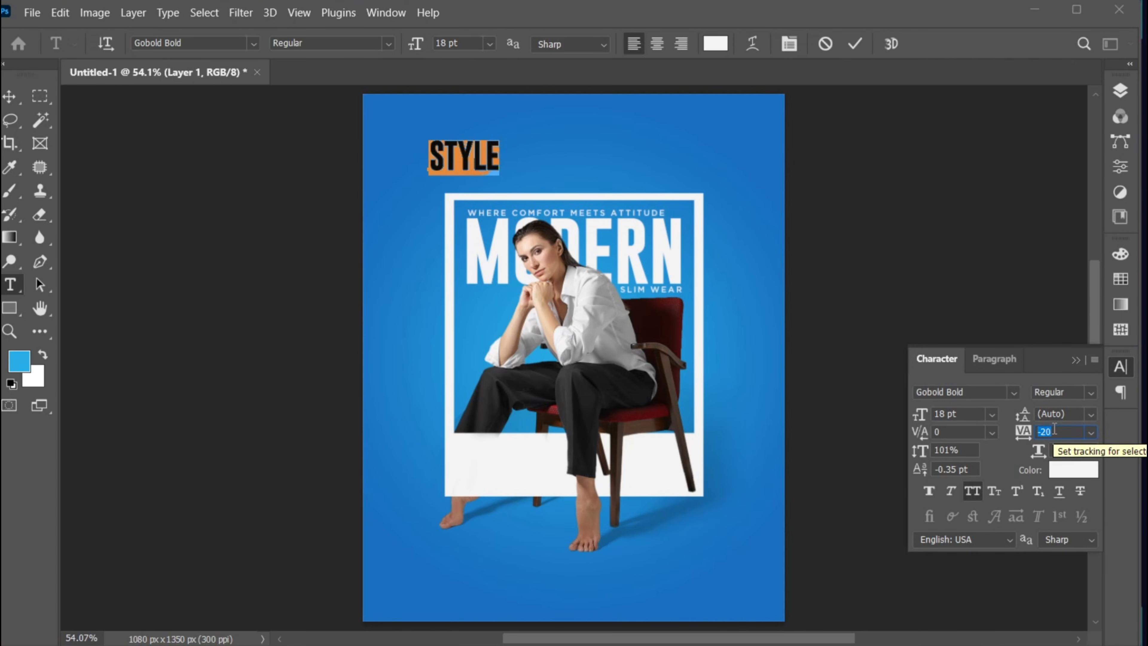
- Color the STYLE text with the blue 1d86ce sampled from the background beside the frame
click(716, 43)
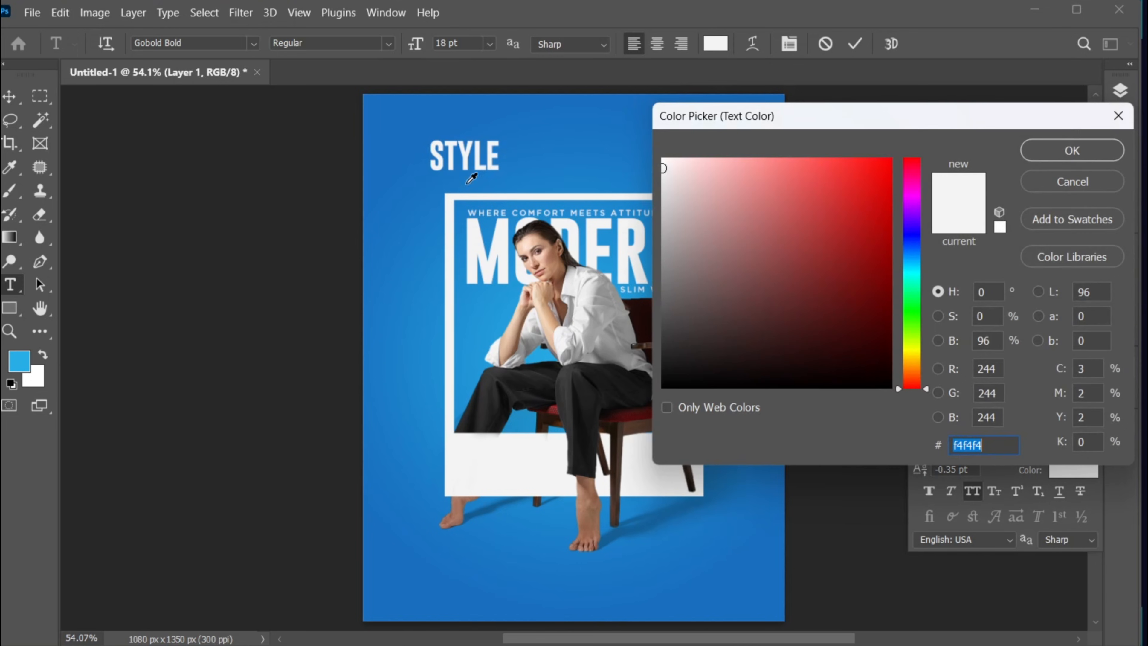
click(417, 239)
click(429, 297)
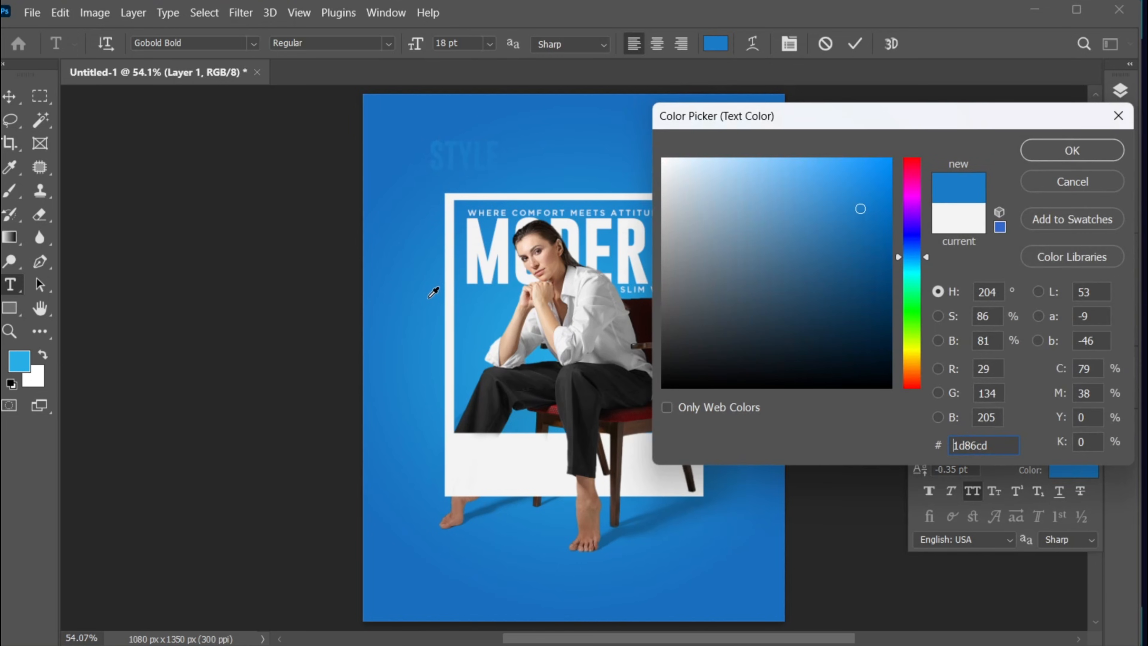
click(1072, 151)
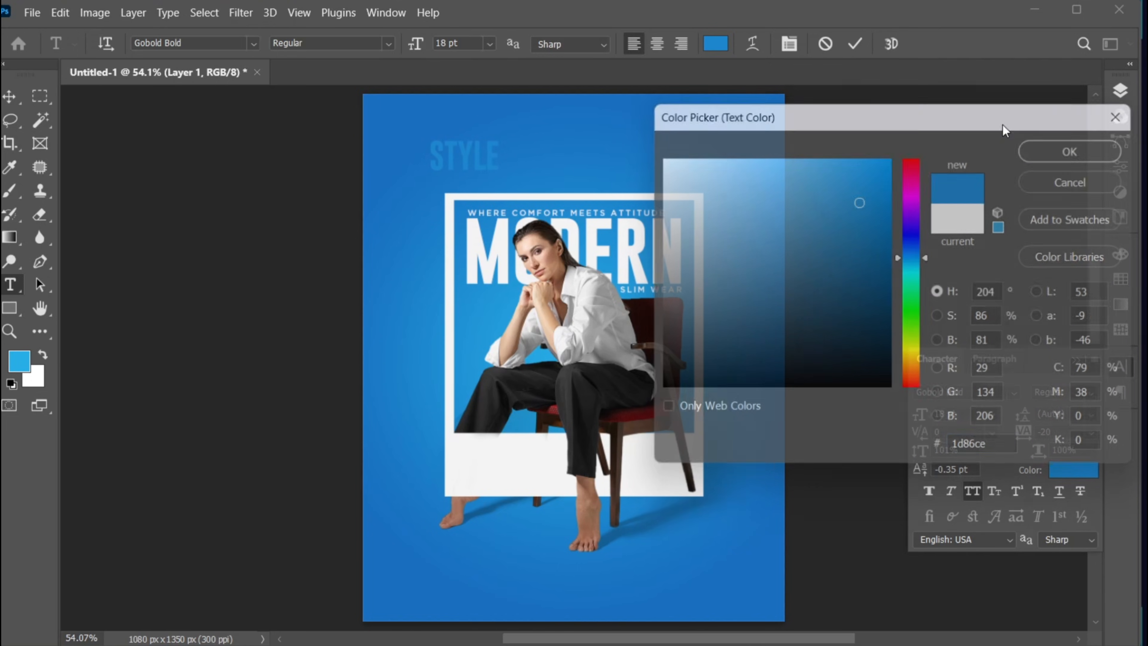
click(855, 43)
- Scale the STYLE text to 623.26% so it spans the full poster width and align it along the poster's top edge
key(v)
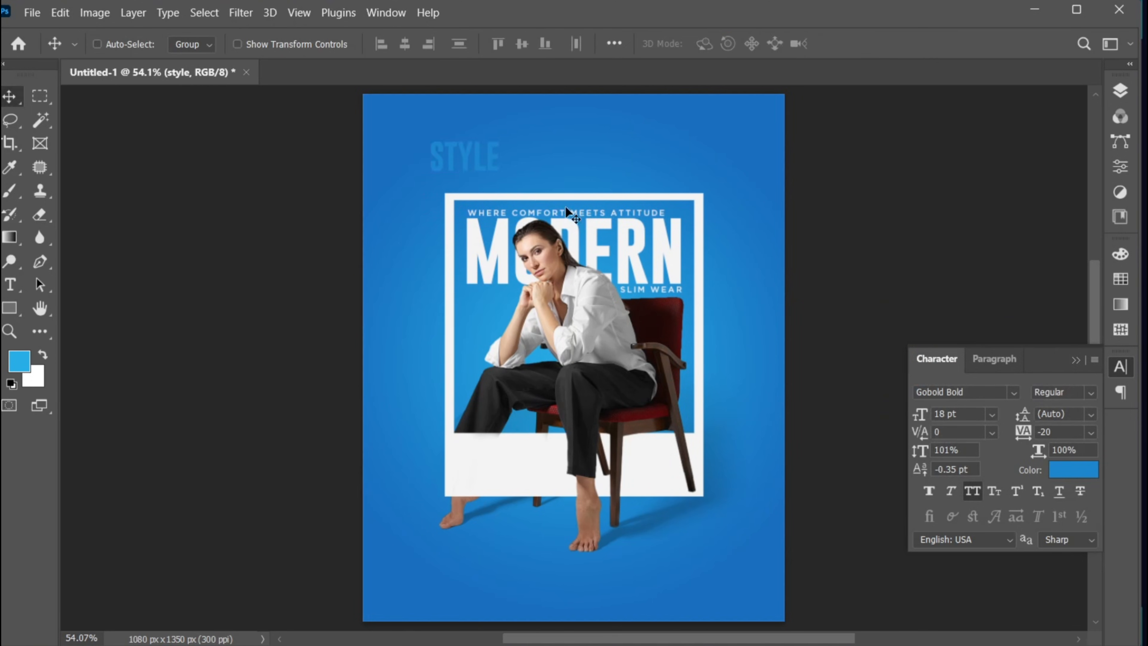
key(ctrl+t)
drag(500, 177, 622, 204)
drag(718, 193, 793, 196)
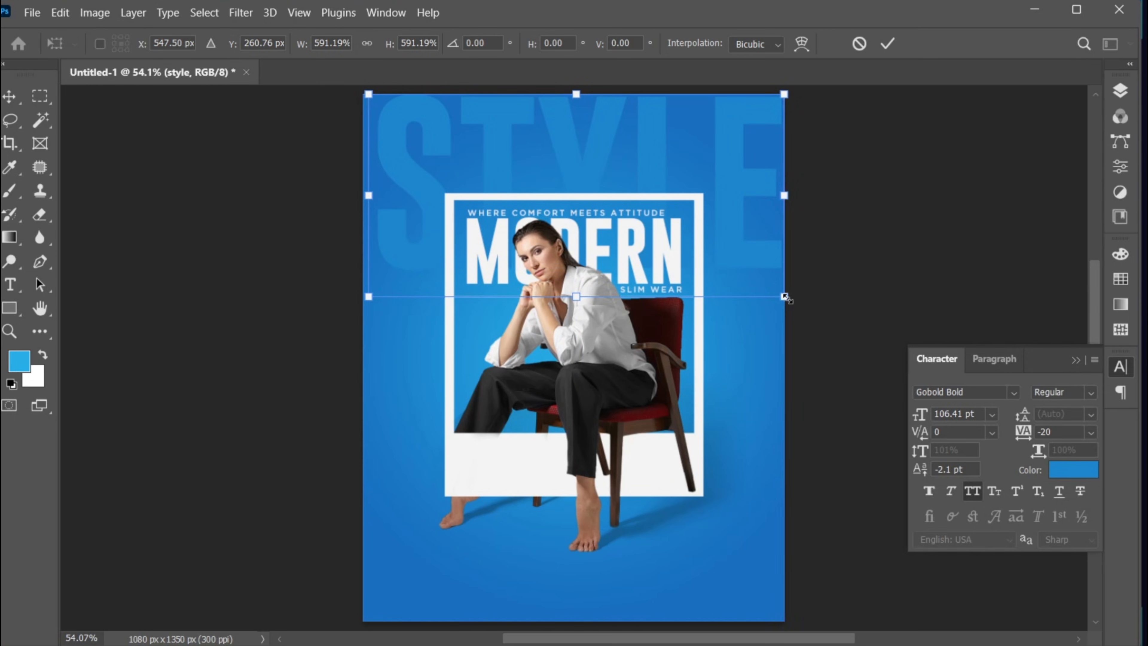
drag(785, 297, 755, 271)
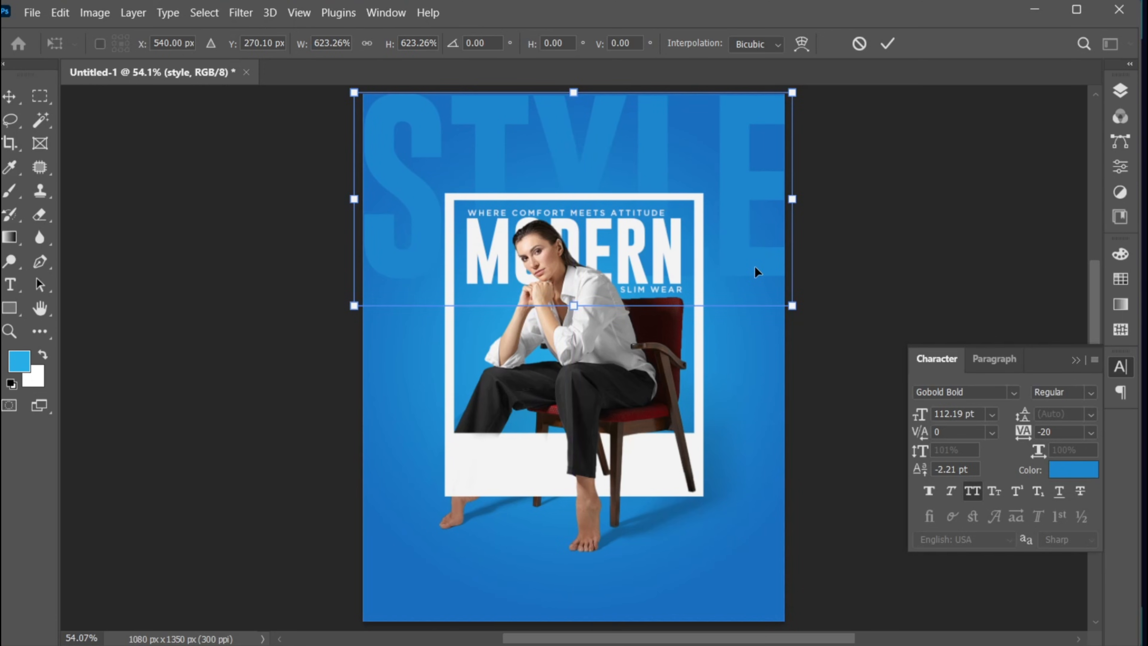
key(Up)
key(Up)
click(888, 45)
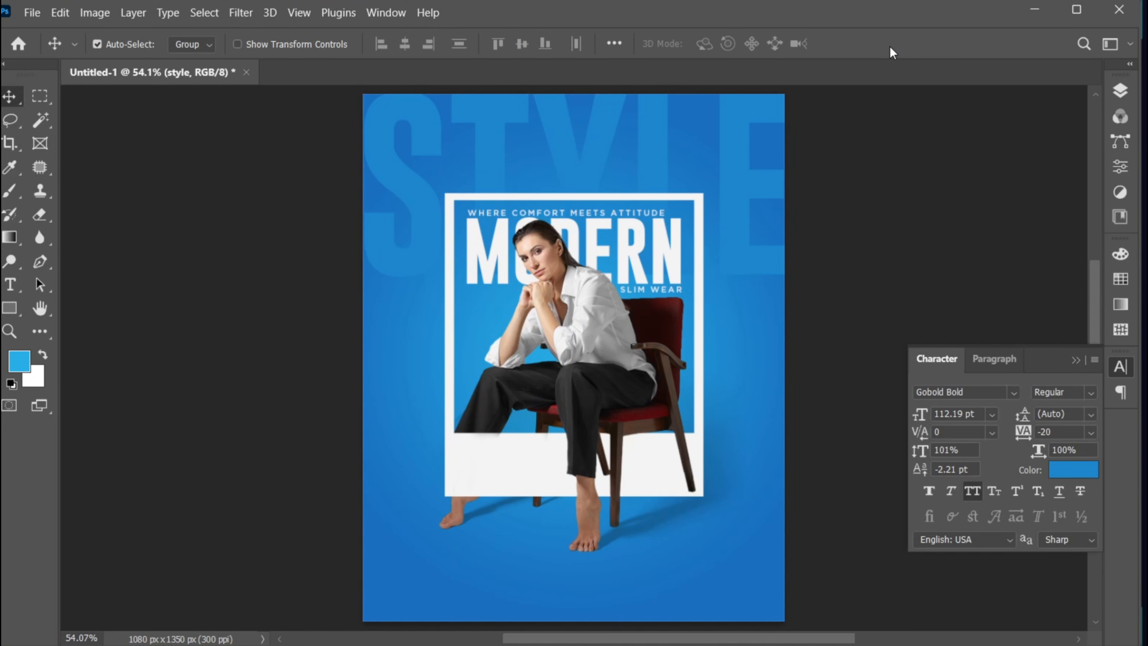
- Add a layer mask to the STYLE text and fade out its lower part with a vertical black-to-white linear gradient
click(1121, 90)
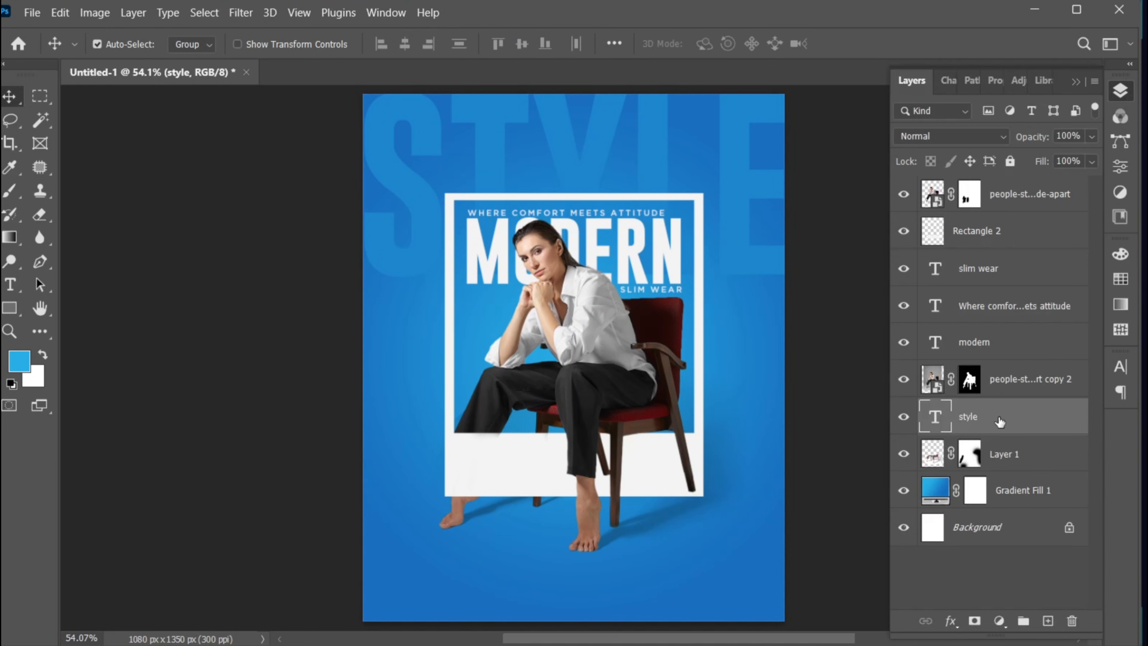
click(975, 621)
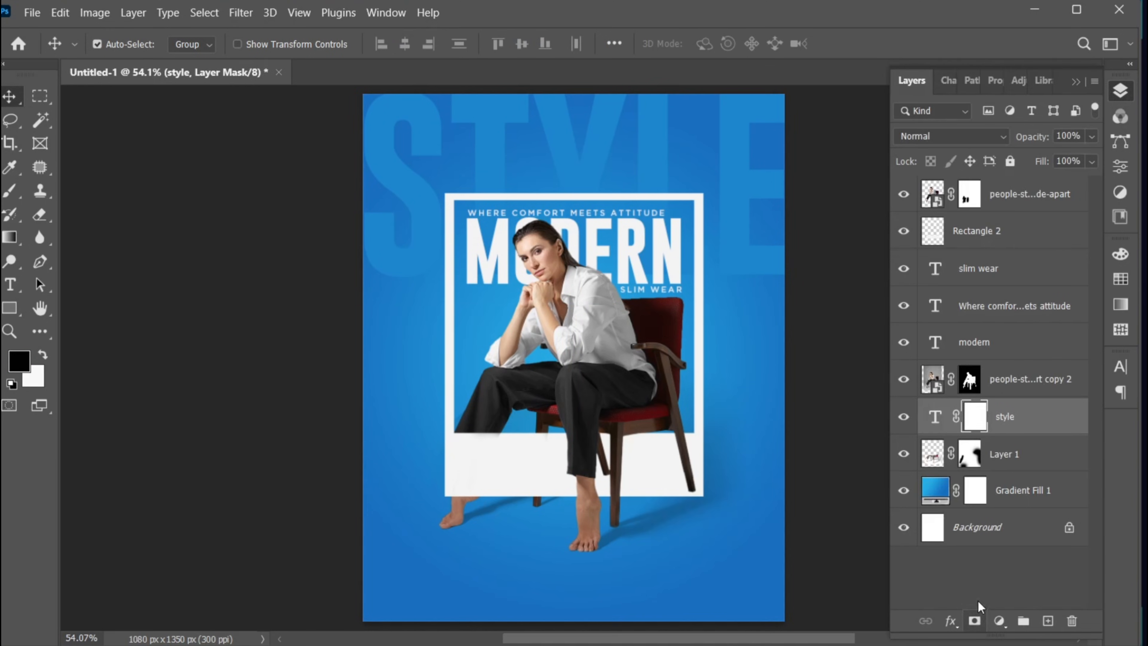
click(18, 241)
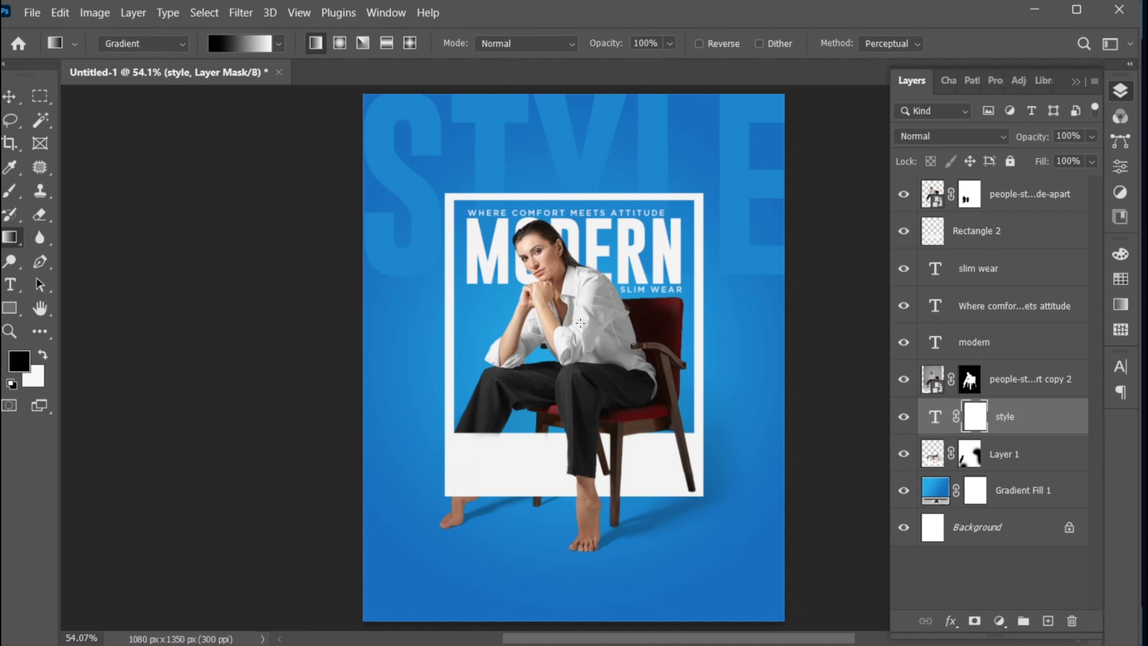
drag(579, 320, 576, 165)
key(v)
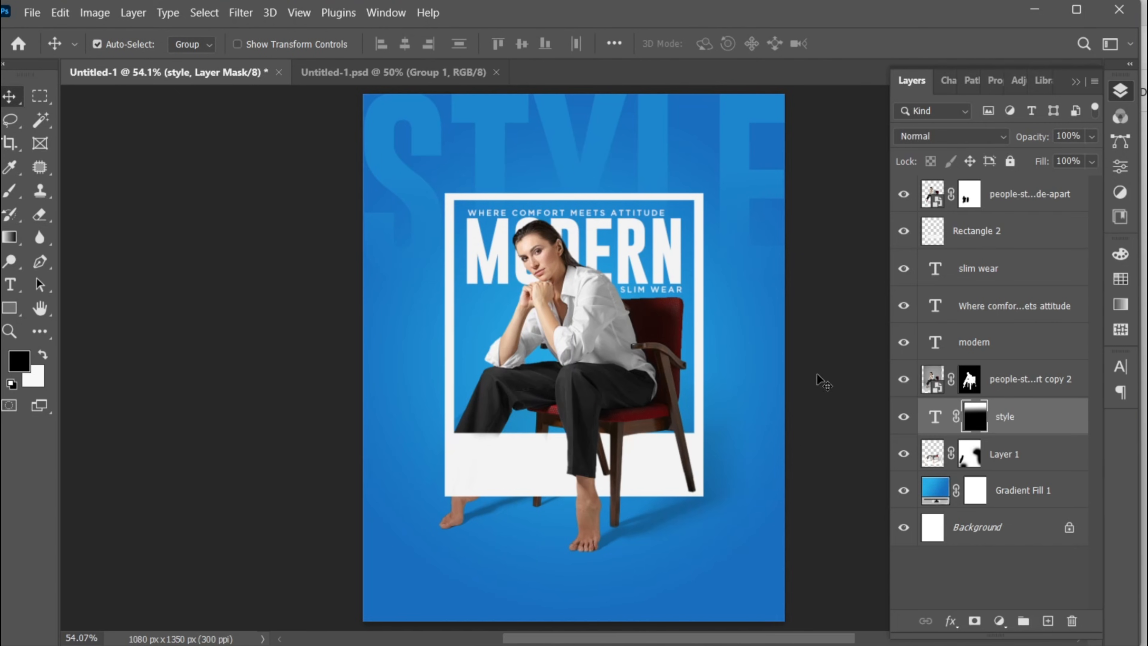
- Copy the social icon-0 and barcode layers from Untitled-1.psd and paste them in place above Rectangle 2 in the poster
click(980, 236)
click(358, 63)
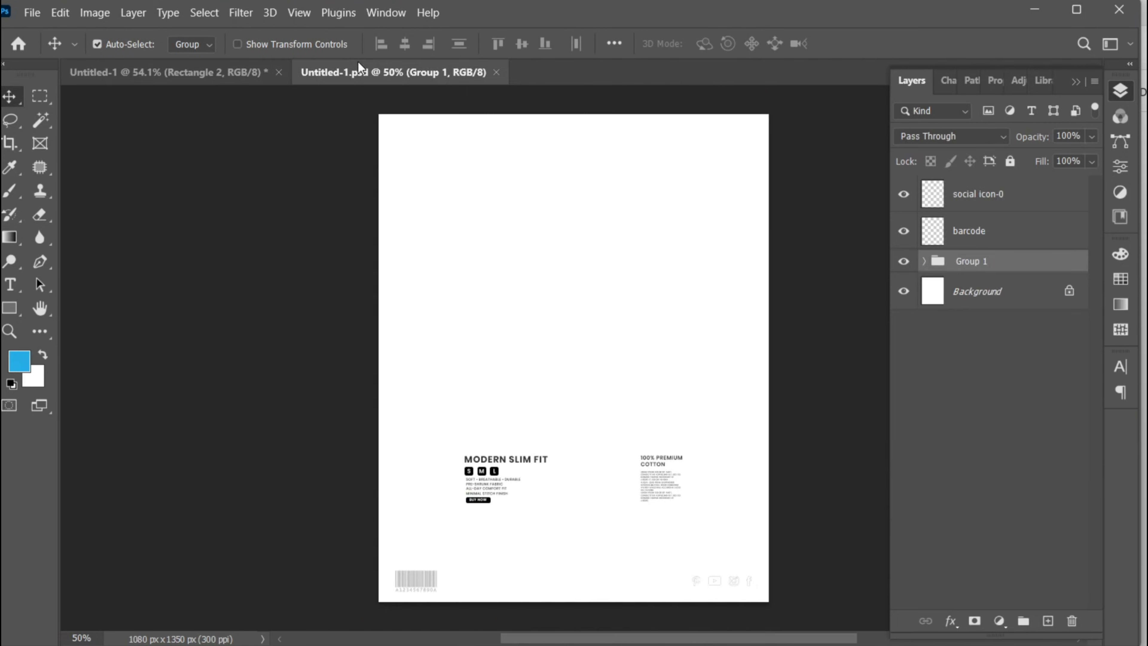
click(999, 205)
shift+click(996, 240)
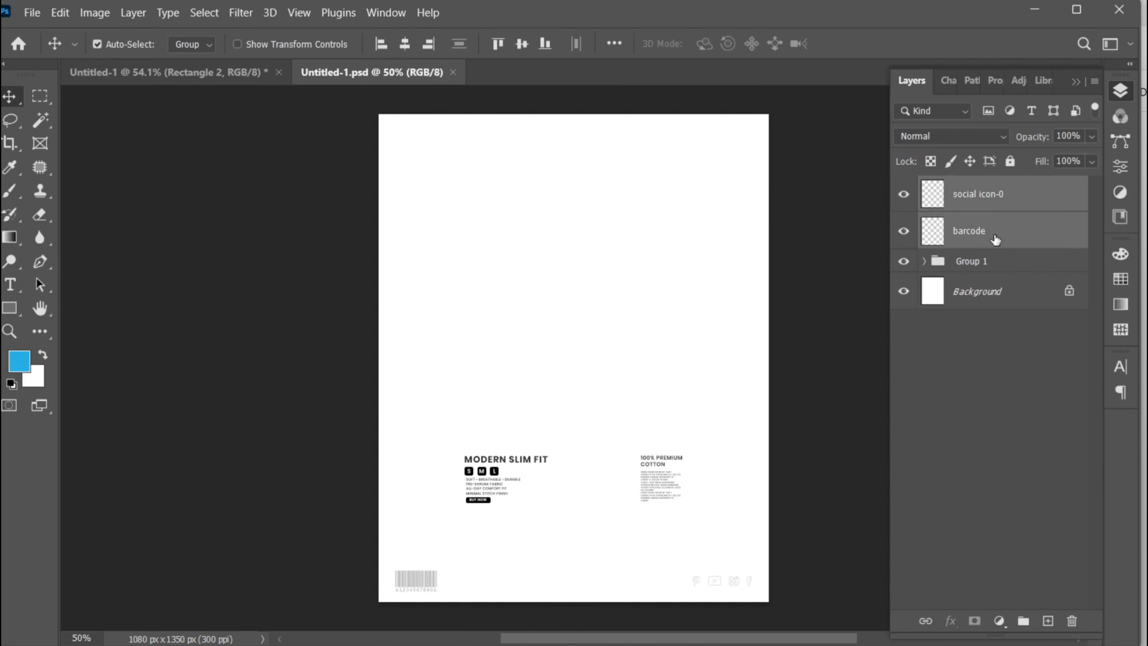
click(212, 75)
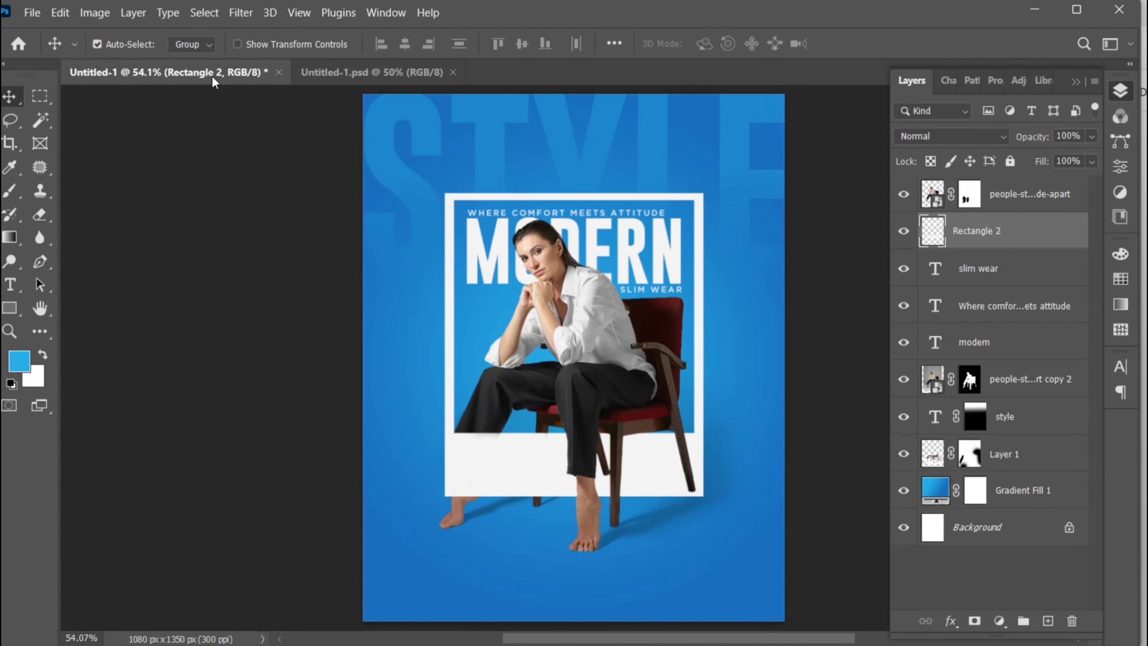
click(60, 12)
mouse_move(222, 161)
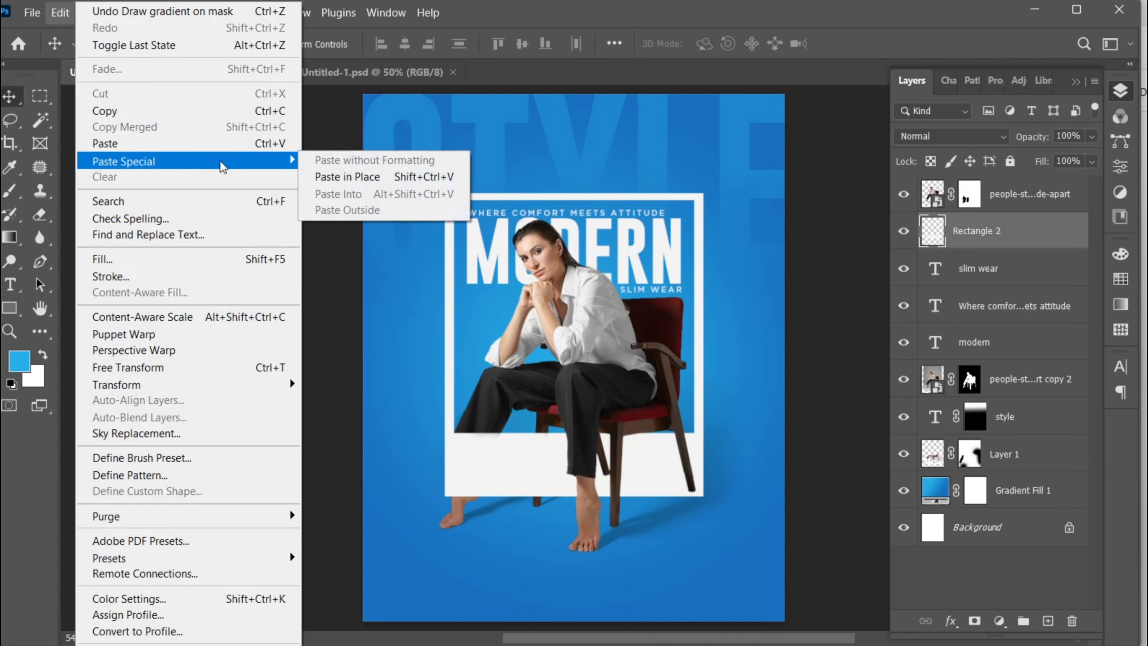
click(386, 176)
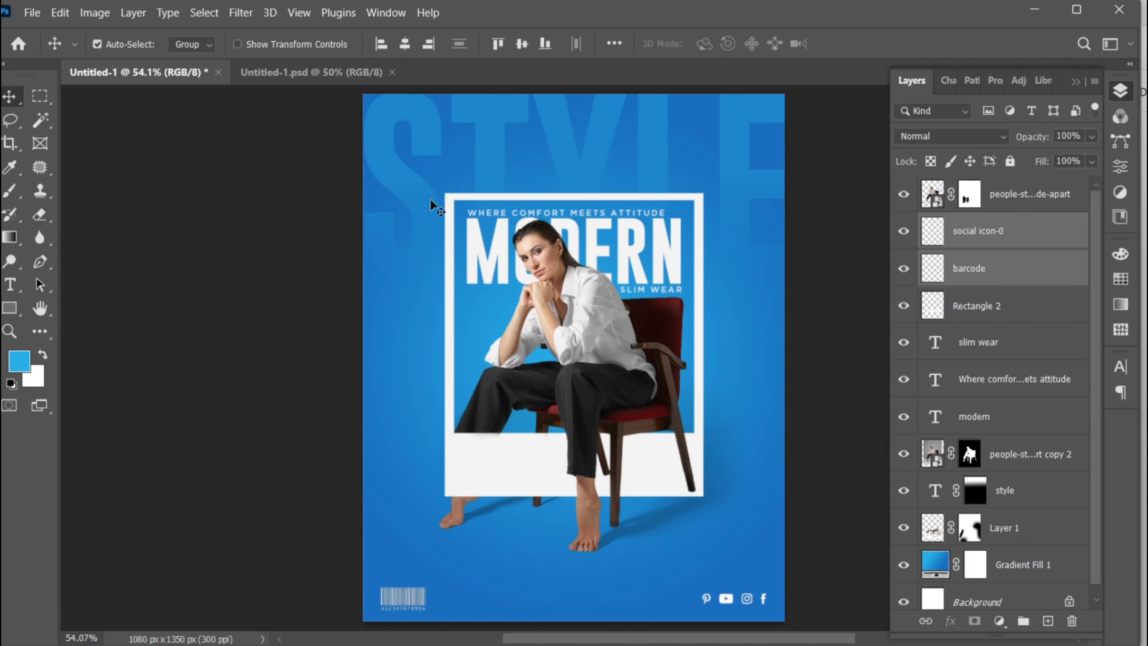
- Draw a straight horizontal line about 602 px long between the social icons and the barcode with the Line tool
click(1010, 227)
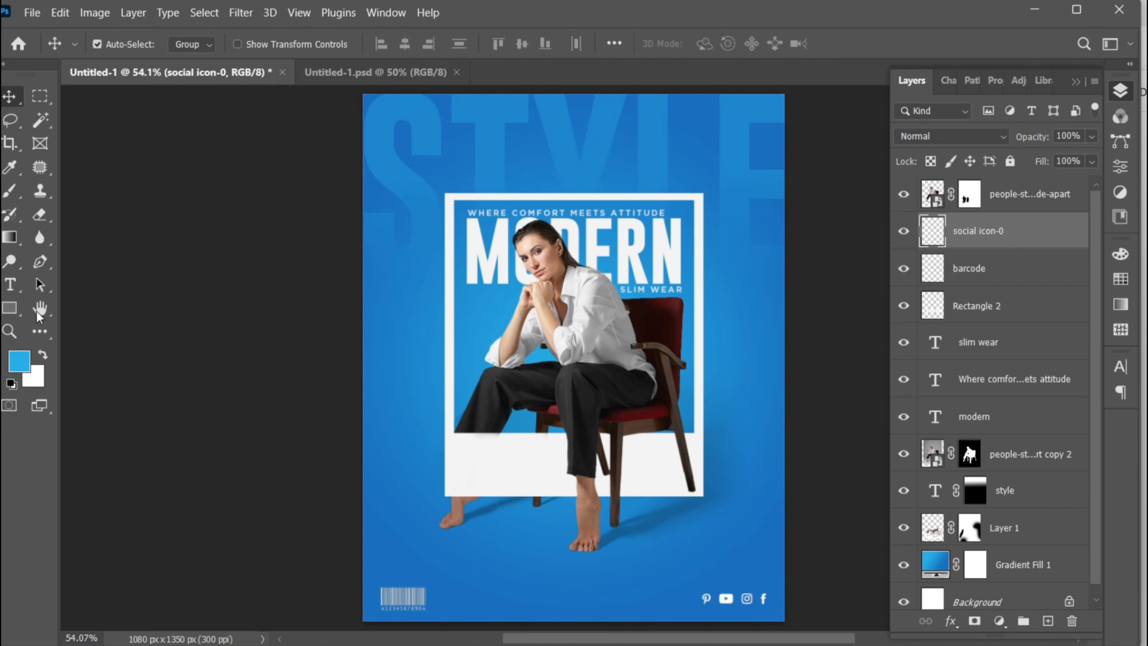
drag(10, 309, 75, 388)
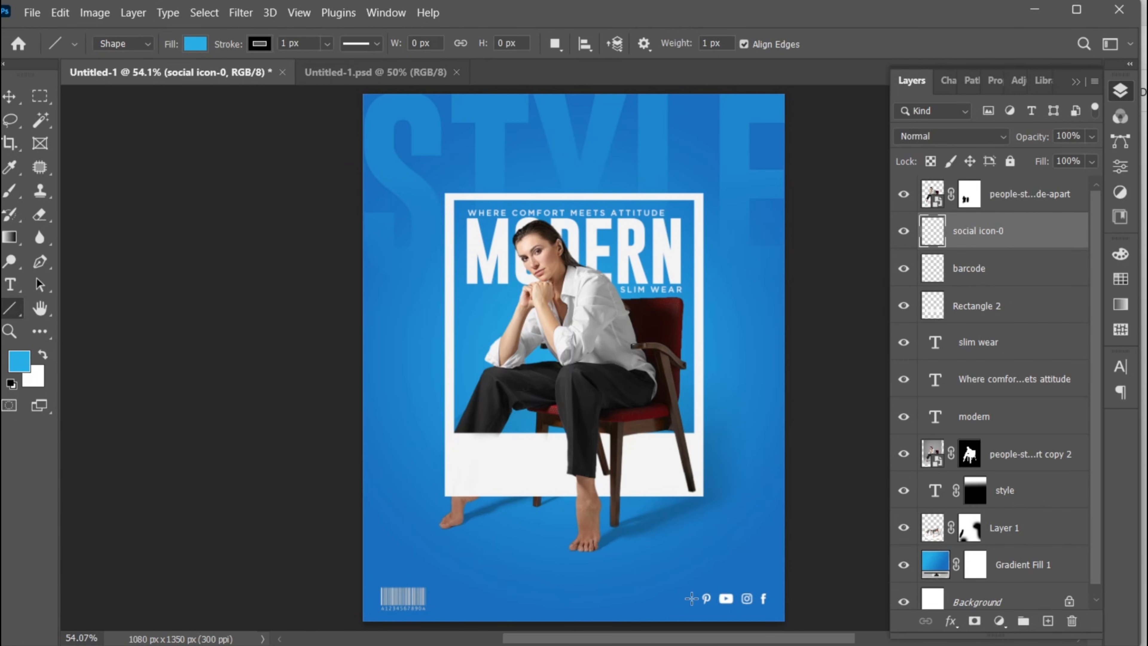
drag(692, 598, 444, 606)
drag(451, 608, 457, 609)
- Give the line no fill and a white 1 px stroke, and nudge it slightly into alignment with the icons
click(911, 271)
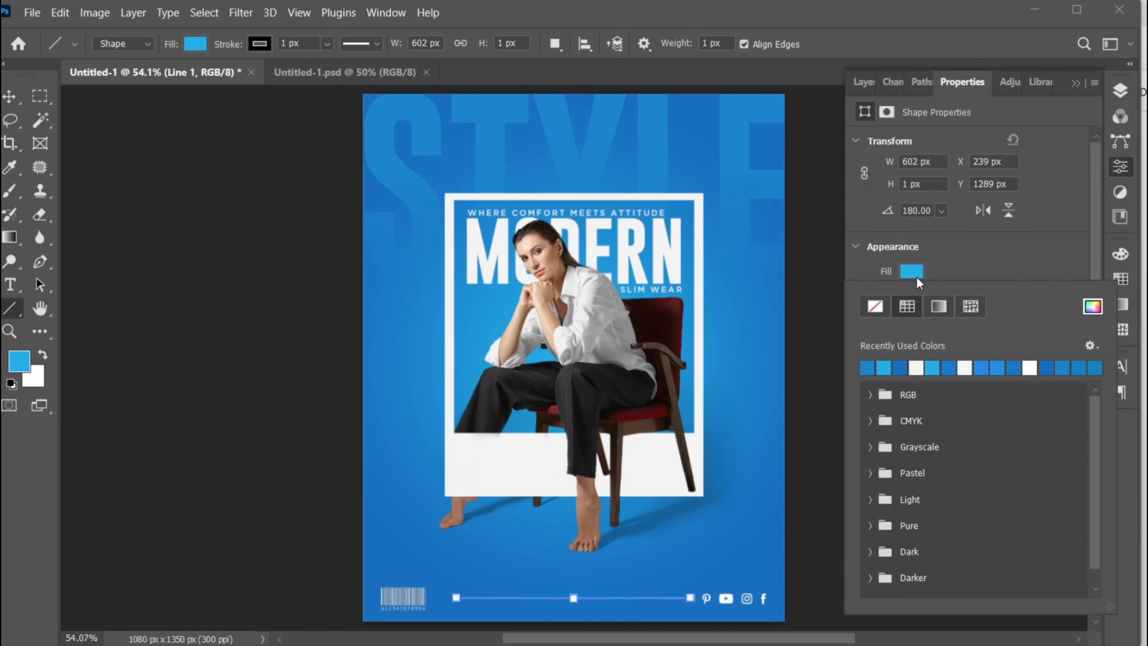
click(881, 314)
click(972, 273)
click(913, 298)
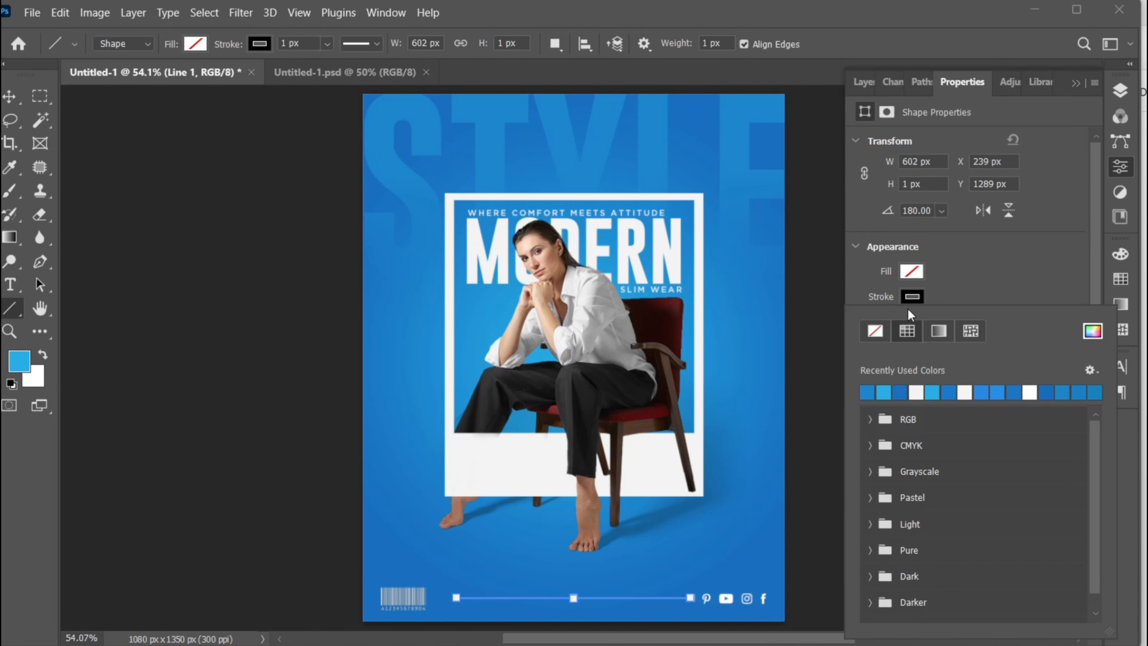
click(918, 393)
click(986, 287)
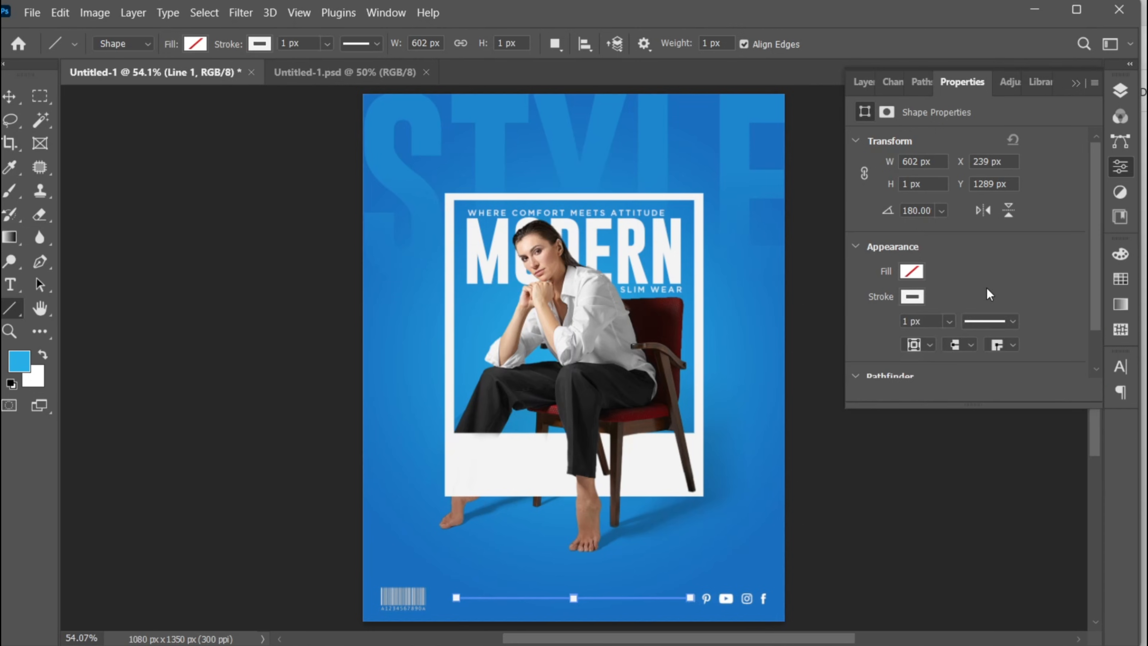
key(v)
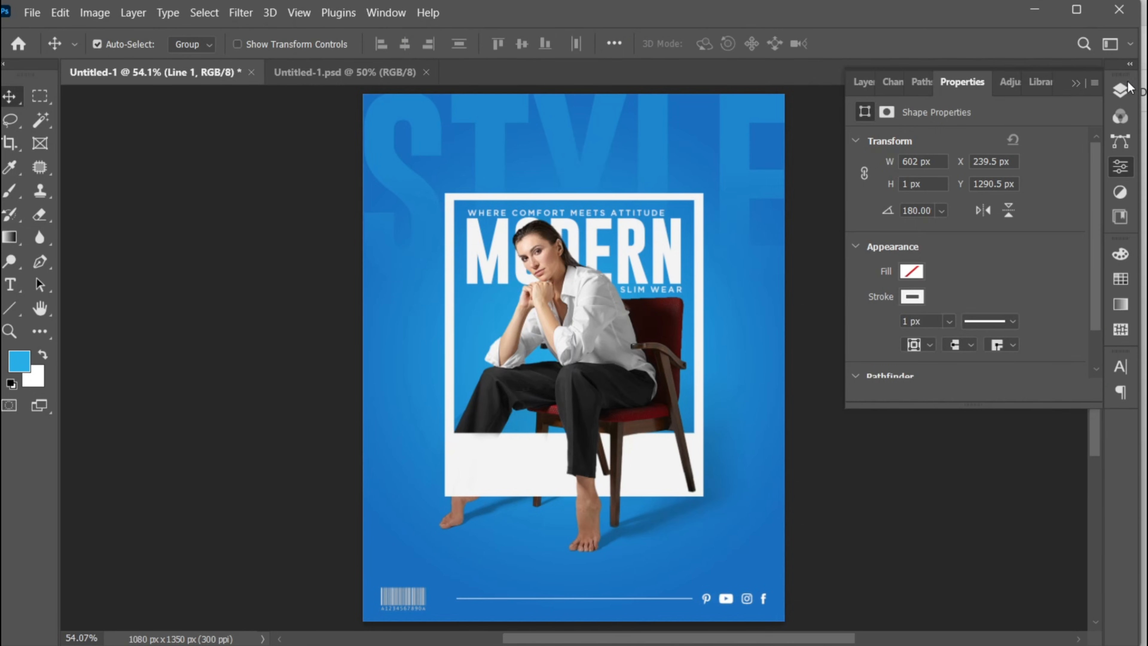
click(1121, 92)
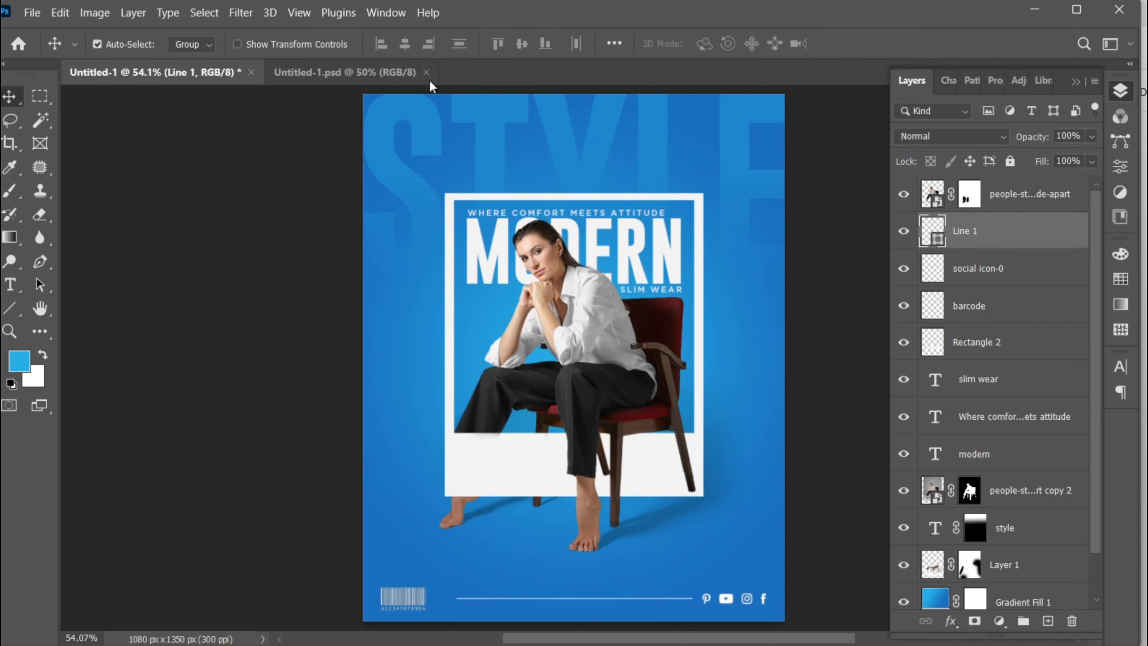
- Copy Group 1 with the product texts from Untitled-1.psd and paste it in place above the line in the poster
click(388, 75)
click(1022, 267)
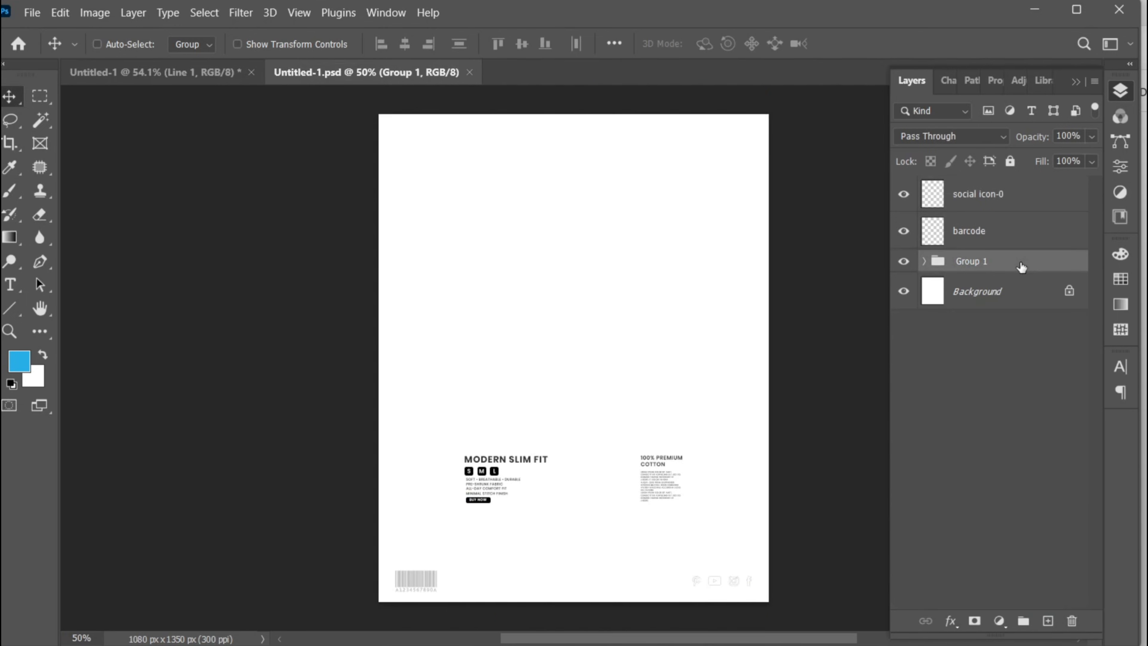
click(222, 80)
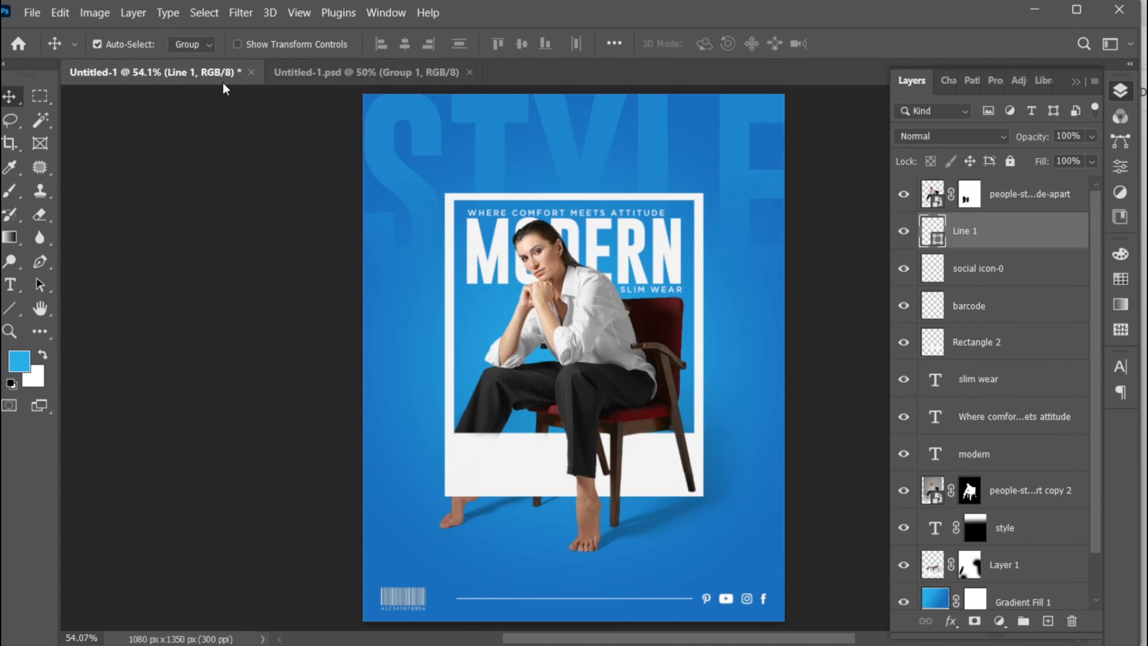
click(57, 13)
mouse_move(228, 166)
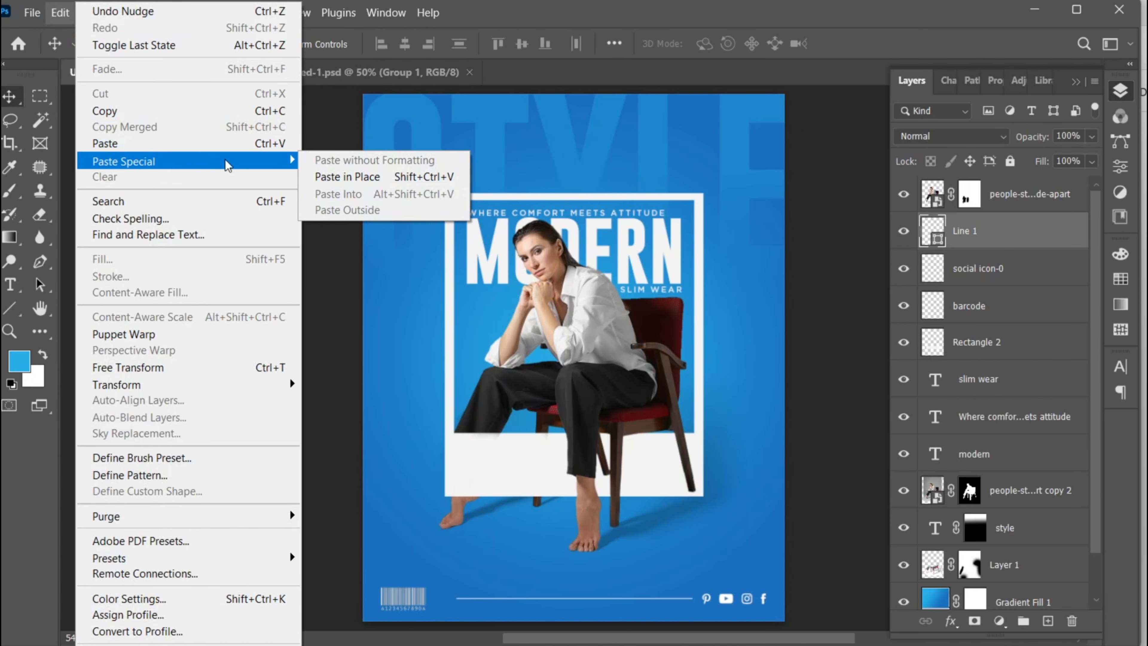
click(391, 174)
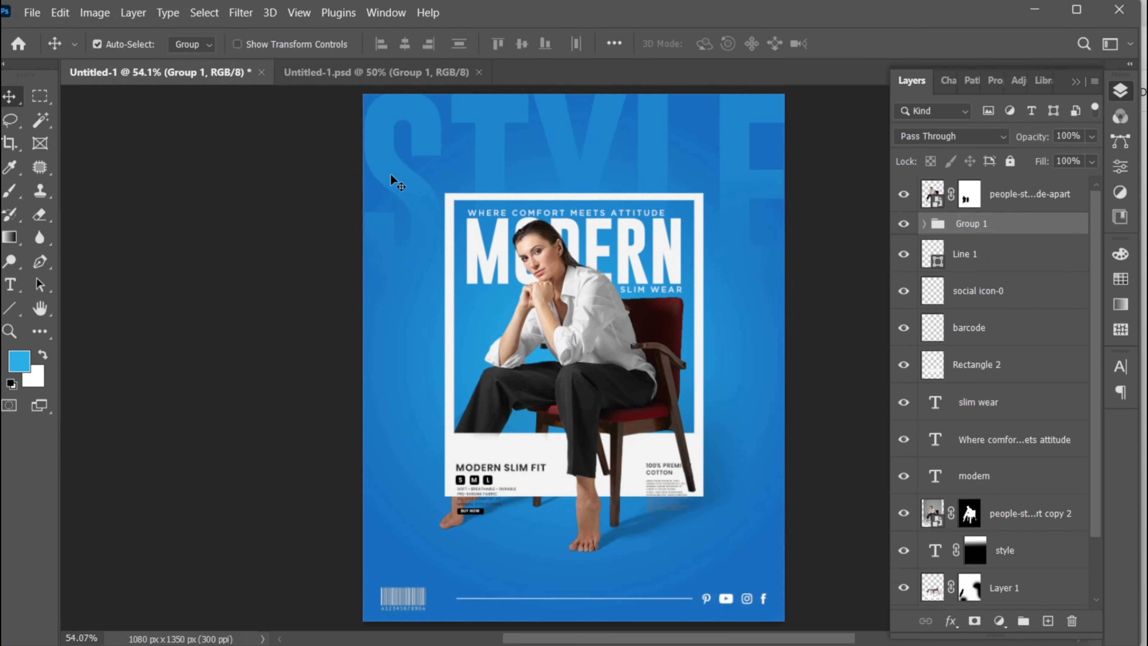
- Move the pasted text group up so it fits inside the white lower band of the polaroid frame
key(shift+Up)
key(shift+Up)
key(shift+Up)
key(shift+Up)
key(shift+Up)
key(shift+Up)
key(shift+Up)
key(shift+Up)
key(shift+Up)
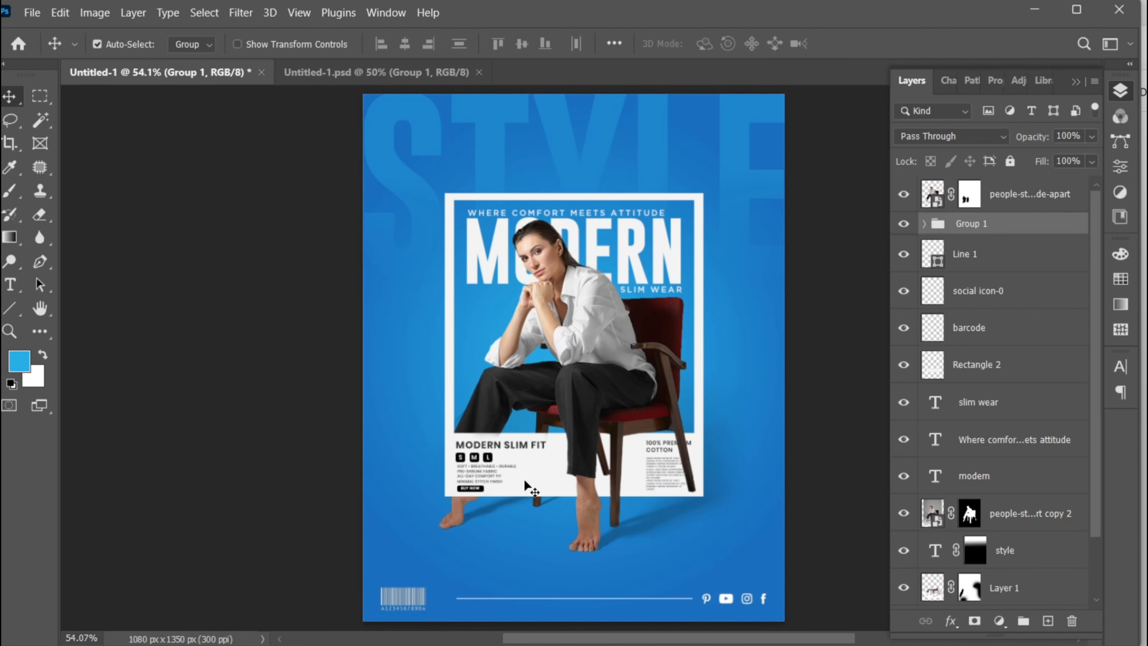
- Place leave 2.png as an embedded image above the Rectangle 2 layer and rotate it 180°
click(1000, 521)
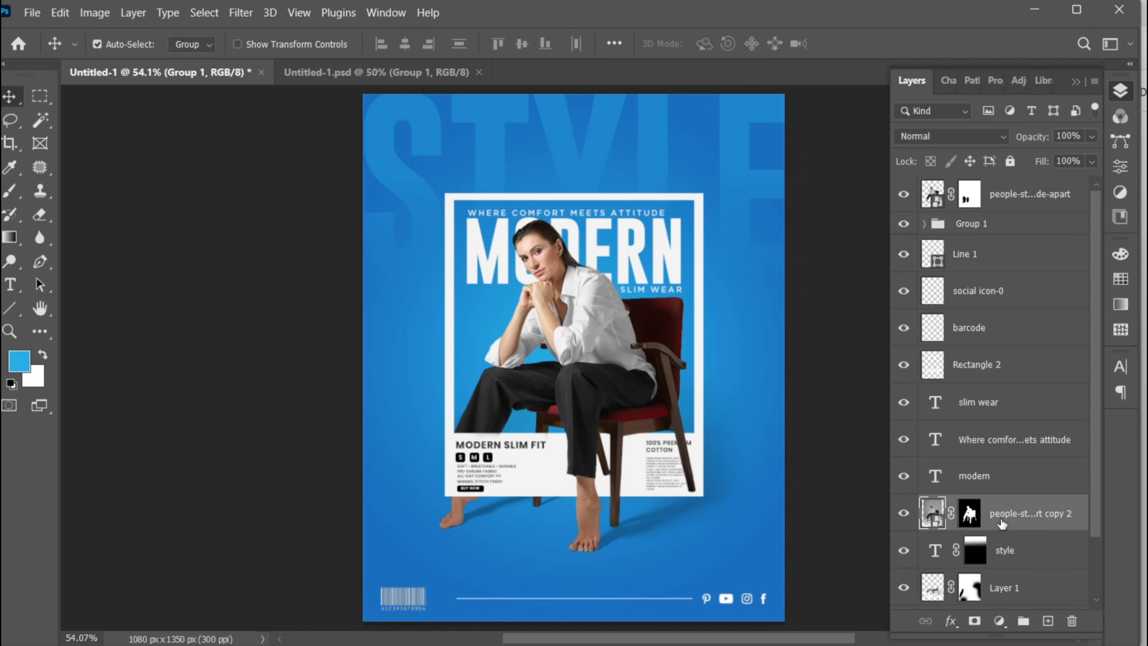
click(38, 6)
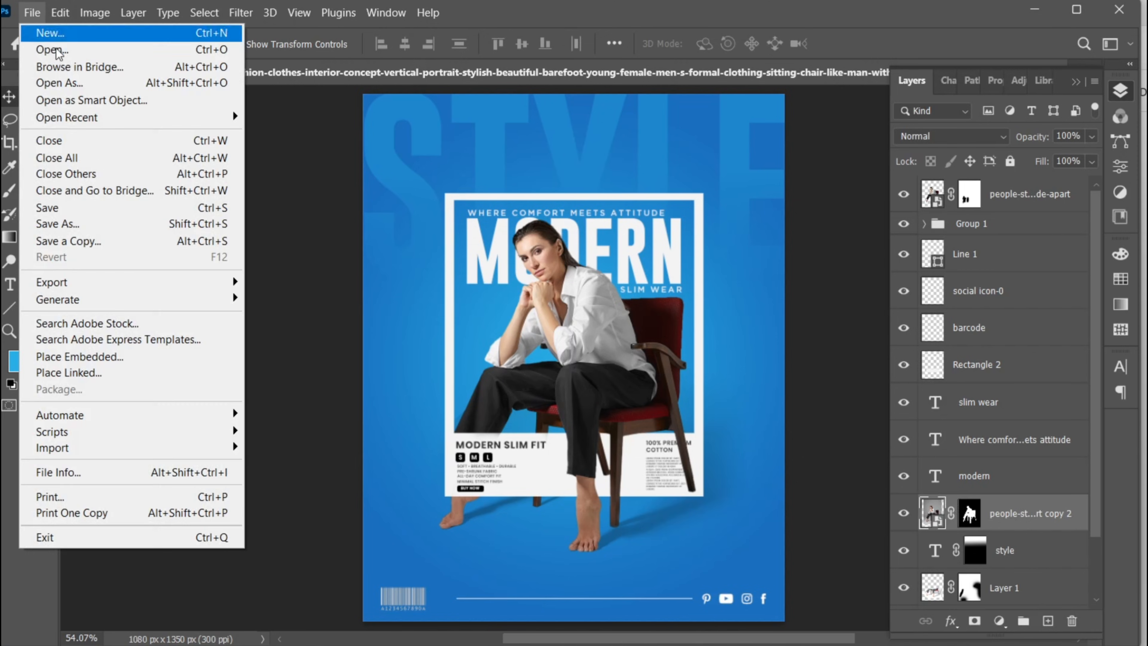
click(156, 360)
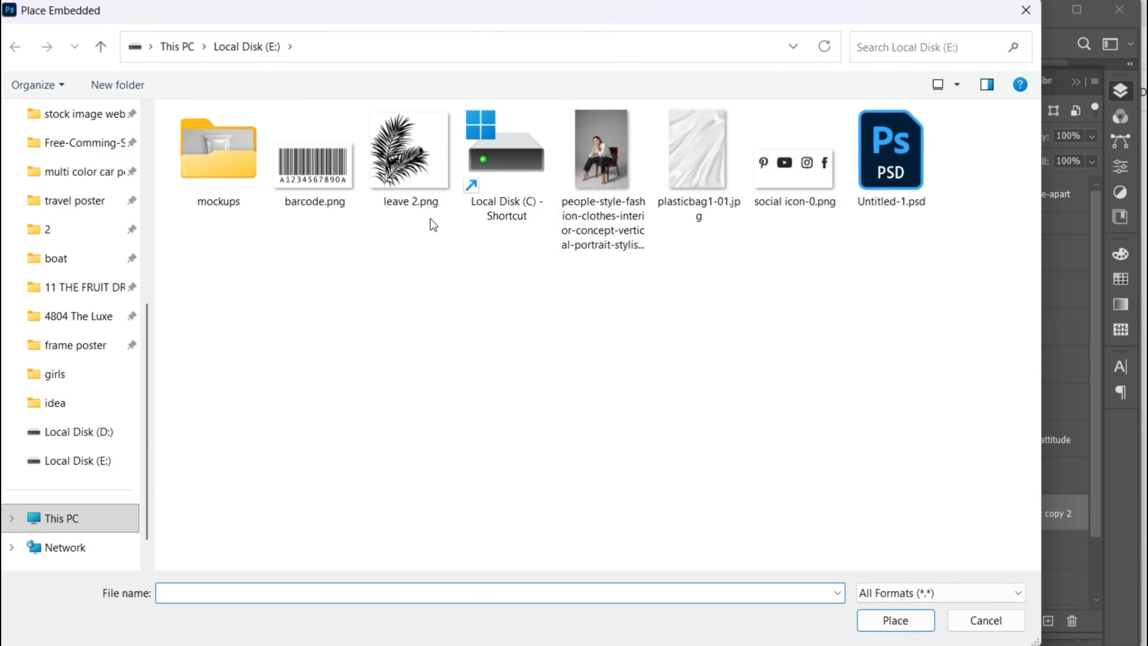
click(425, 199)
click(884, 620)
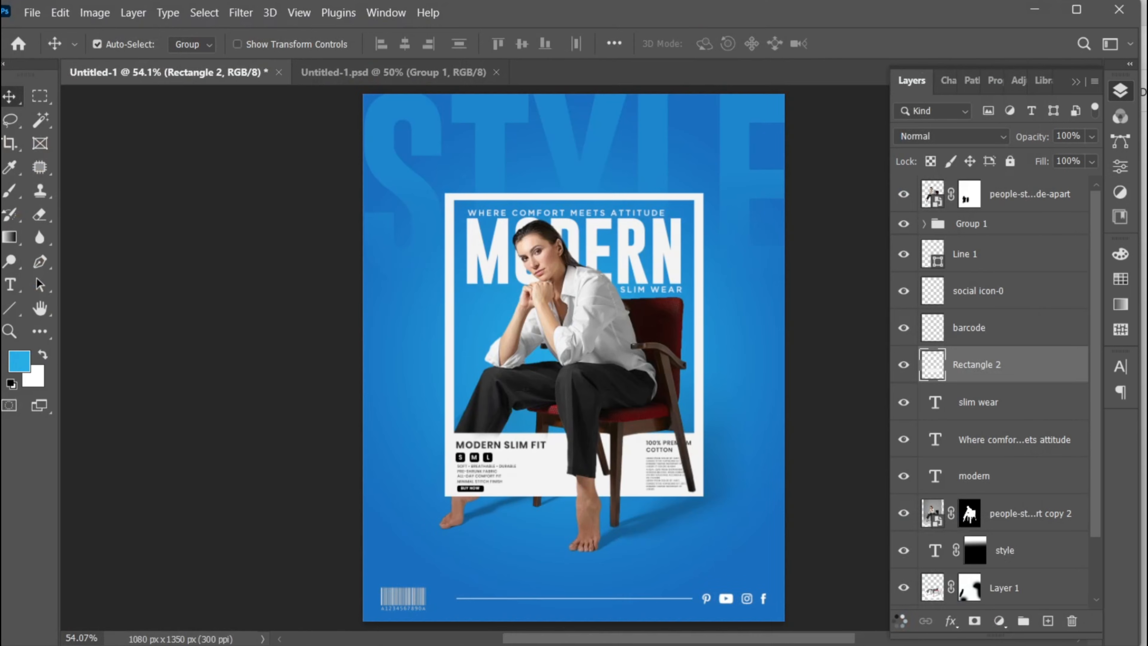
right_click(666, 322)
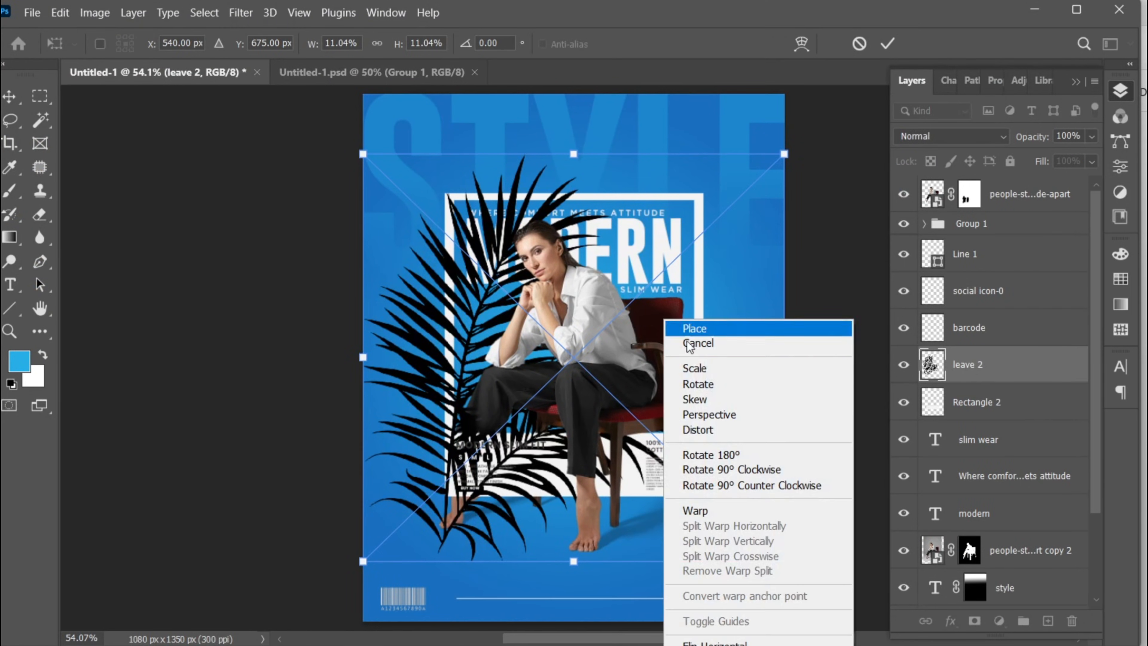
click(733, 455)
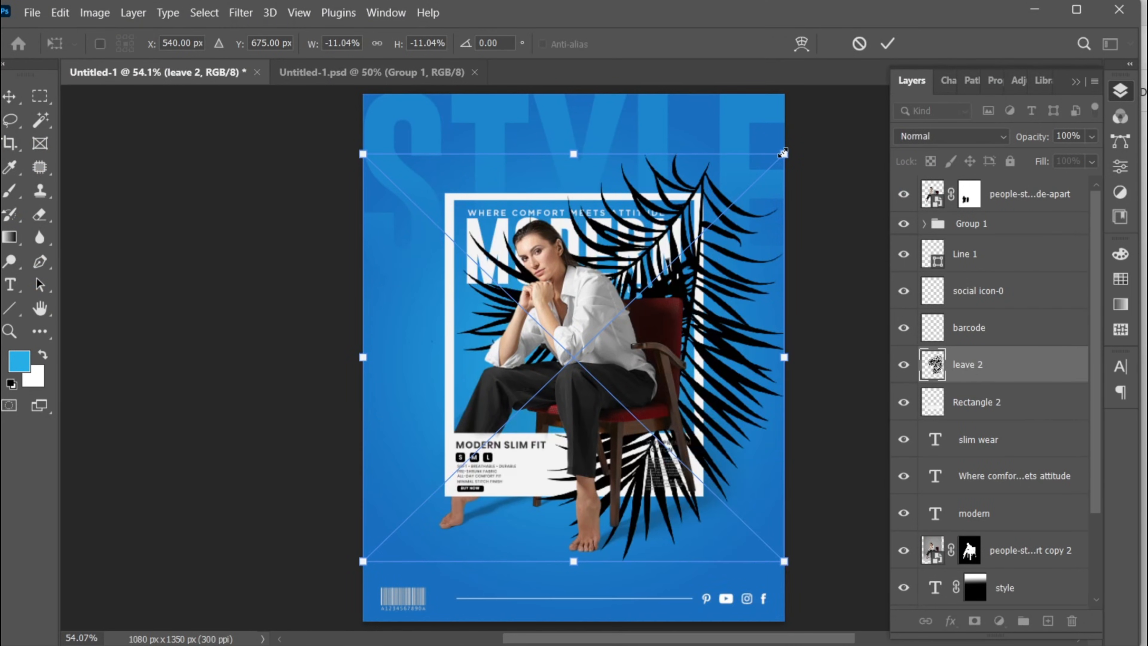
- Scale the leaf image down to about 6.15% and position it hanging into the poster's upper-right corner
drag(783, 152, 726, 239)
drag(666, 274, 765, 109)
drag(762, 166, 745, 251)
drag(723, 293, 723, 240)
drag(799, 242, 775, 231)
drag(742, 241, 743, 240)
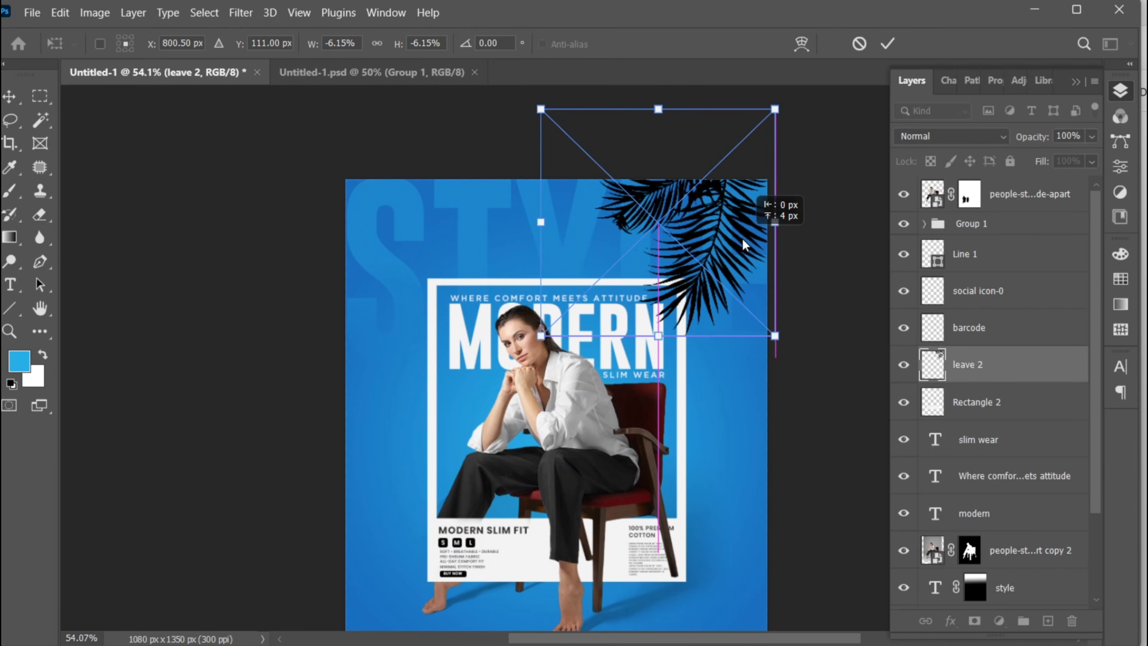
click(887, 43)
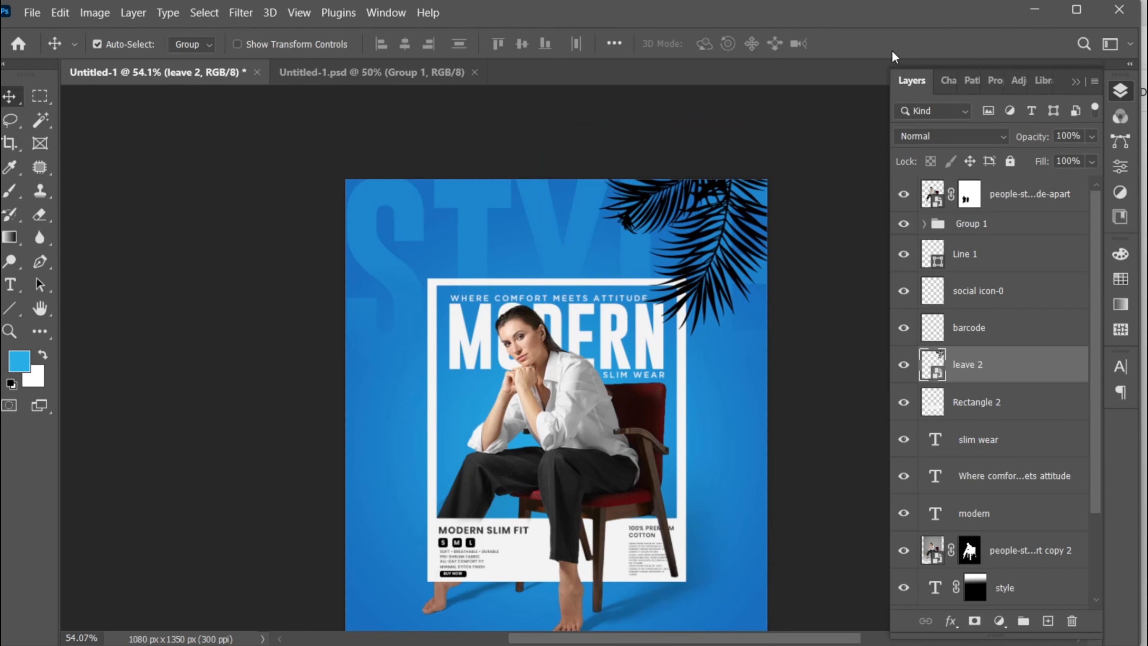
- Set the leaf layer's opacity to 15%
click(1079, 132)
text(15)
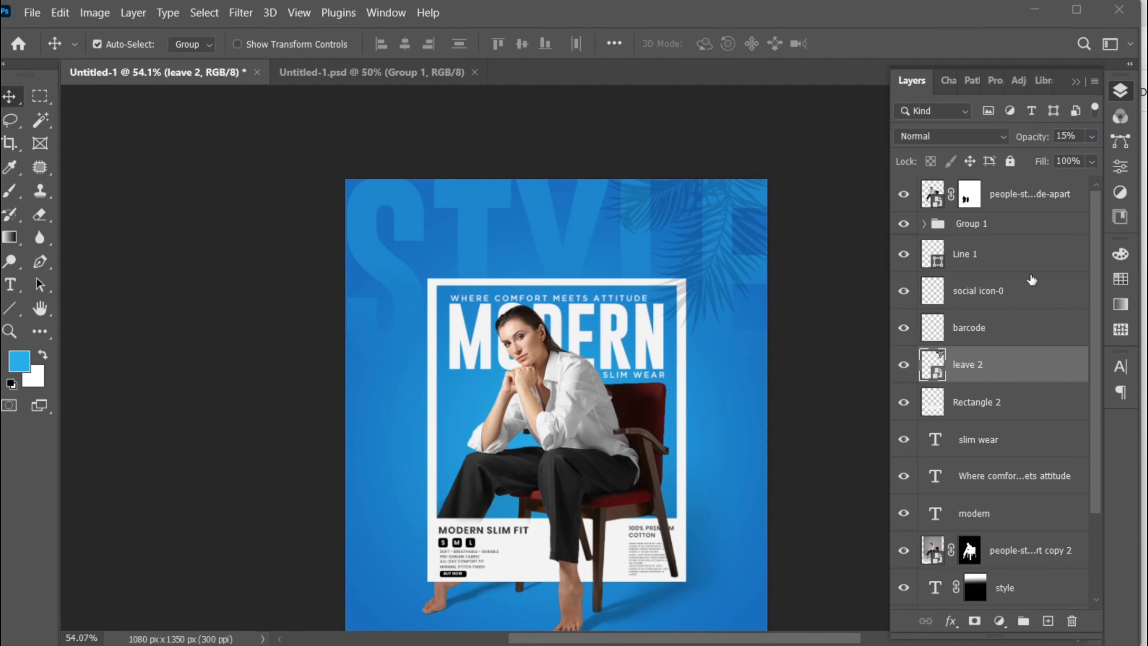
key(ctrl+0)
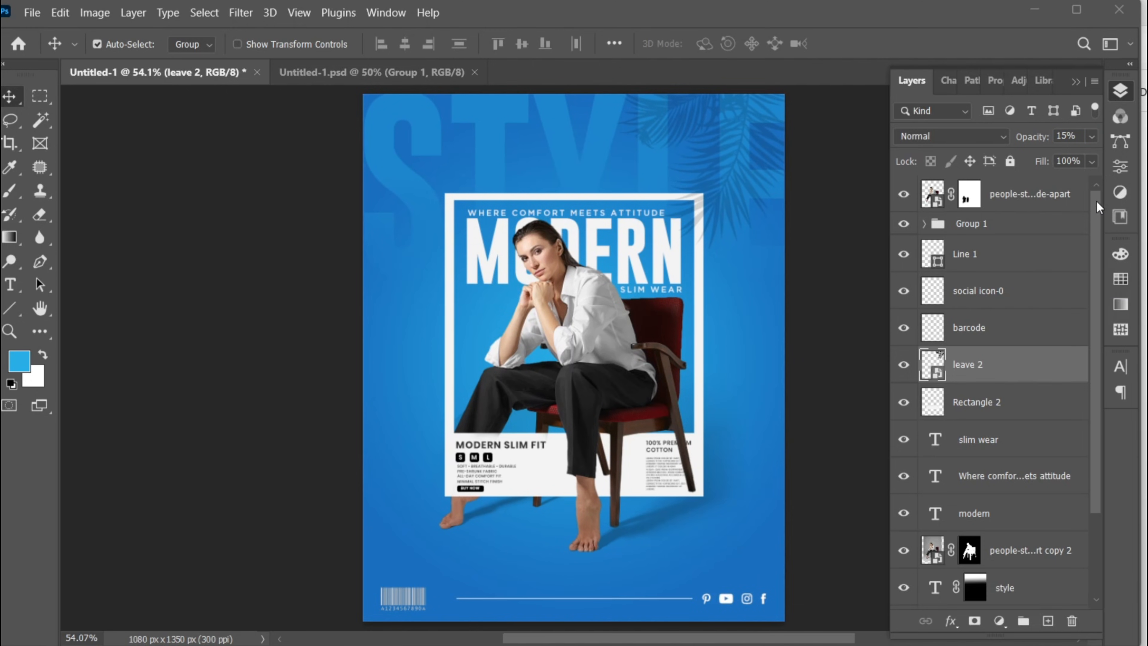
- Place plasticbag1-01.jpg as an embedded image above the top woman layer and stretch it to cover the whole poster
click(1053, 197)
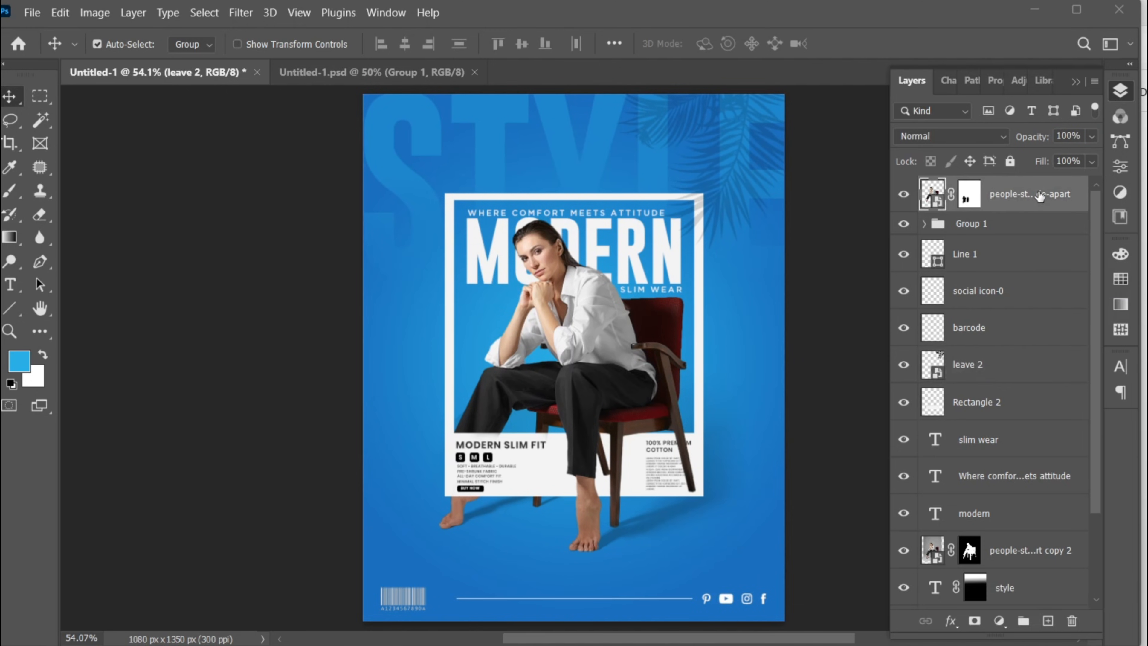
click(31, 16)
click(149, 357)
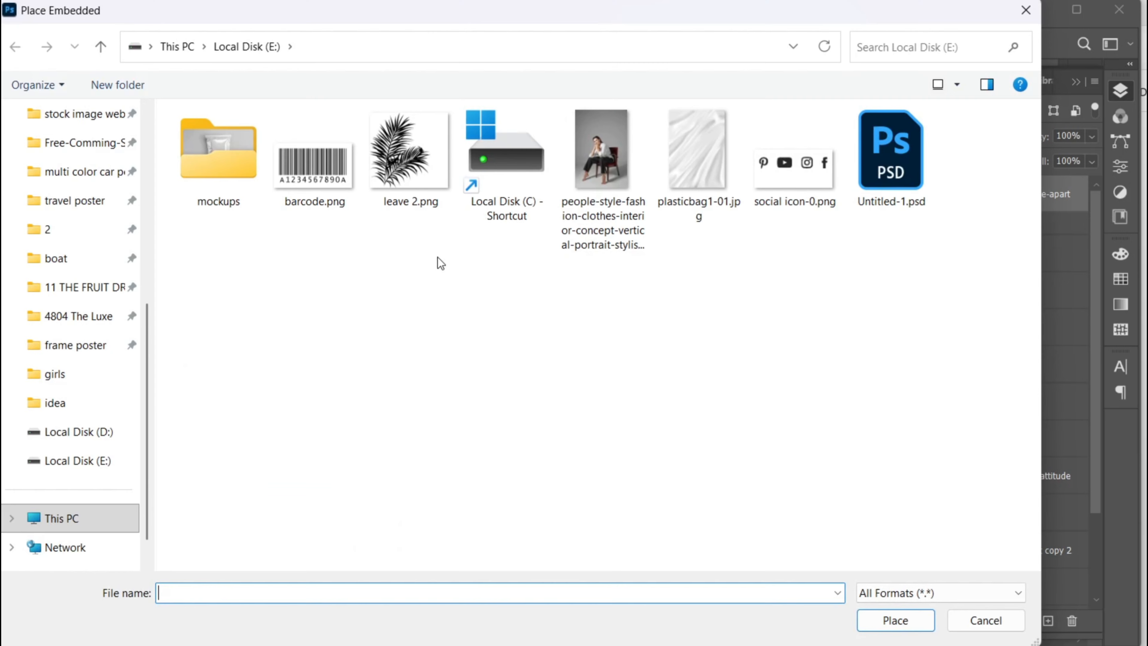
click(712, 127)
click(893, 617)
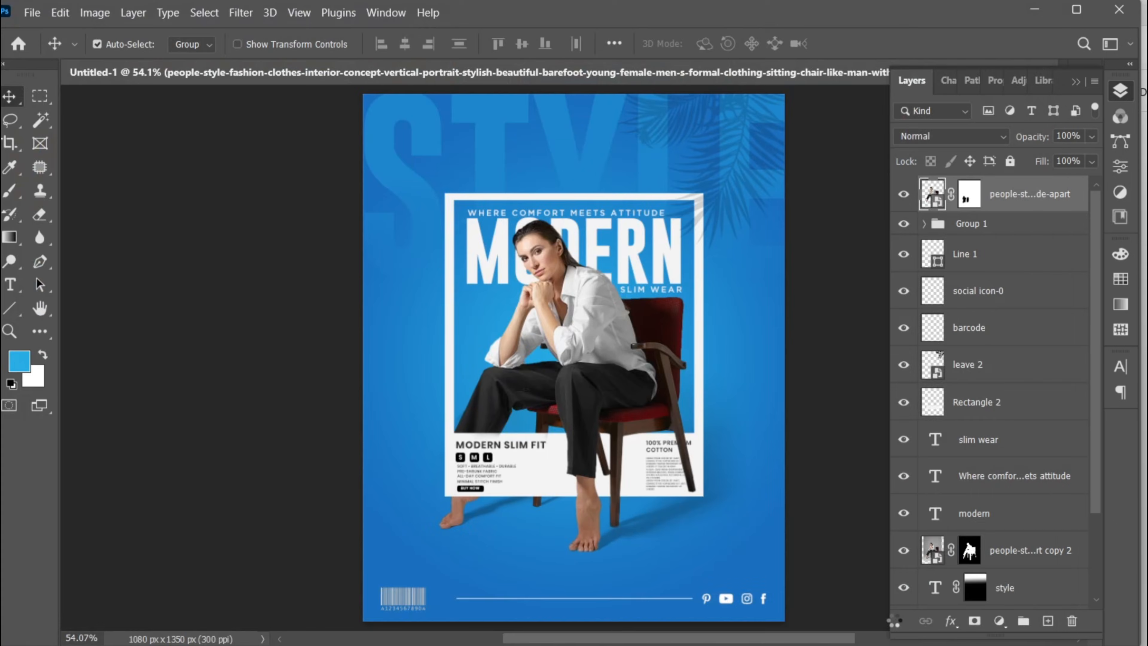
drag(760, 361, 785, 359)
click(888, 44)
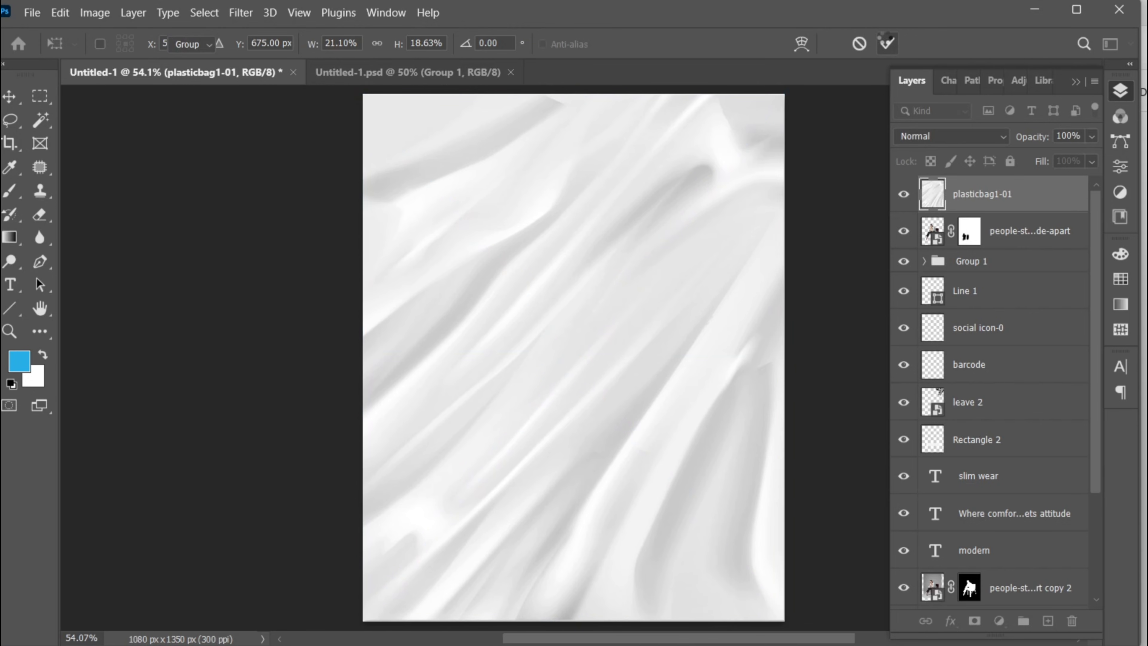
- Set the plastic texture layer's blend mode to Multiply and its opacity to 35%
click(944, 140)
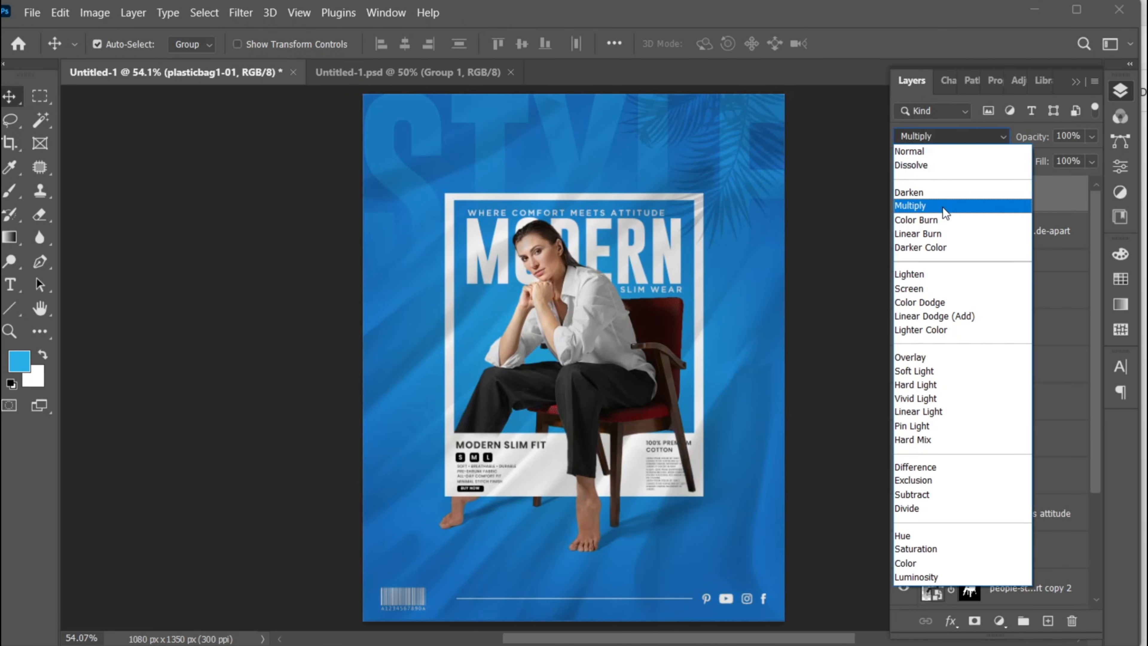
click(943, 206)
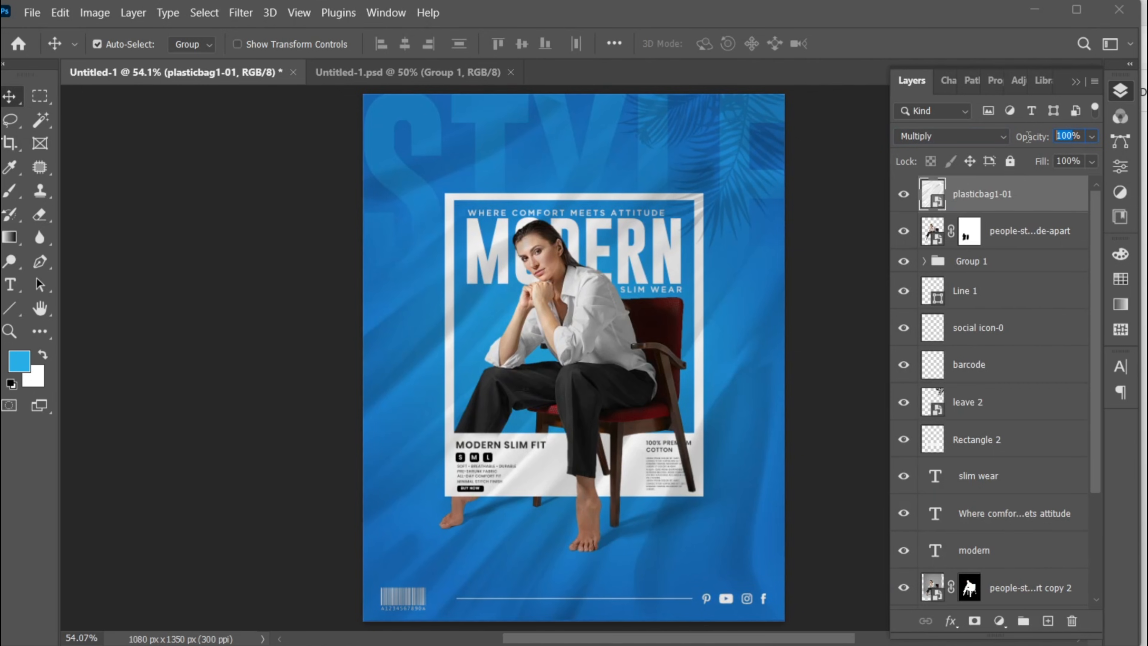
text(35)
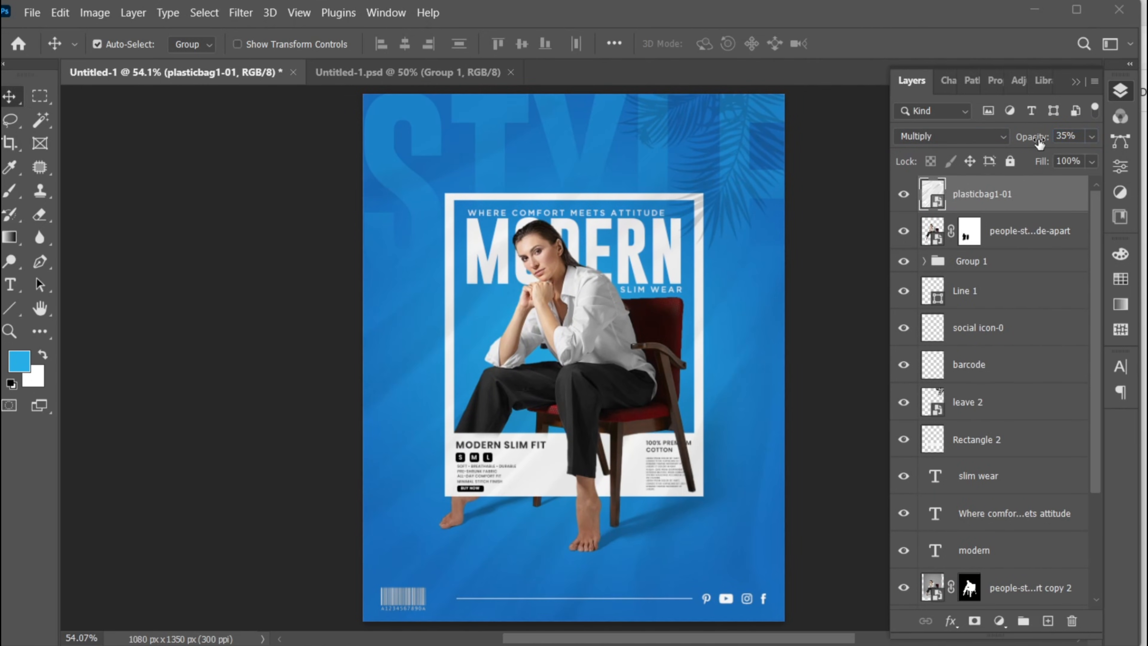
- Add a layer mask to the plastic texture and brush black over the woman to hide the texture there
click(974, 620)
click(10, 190)
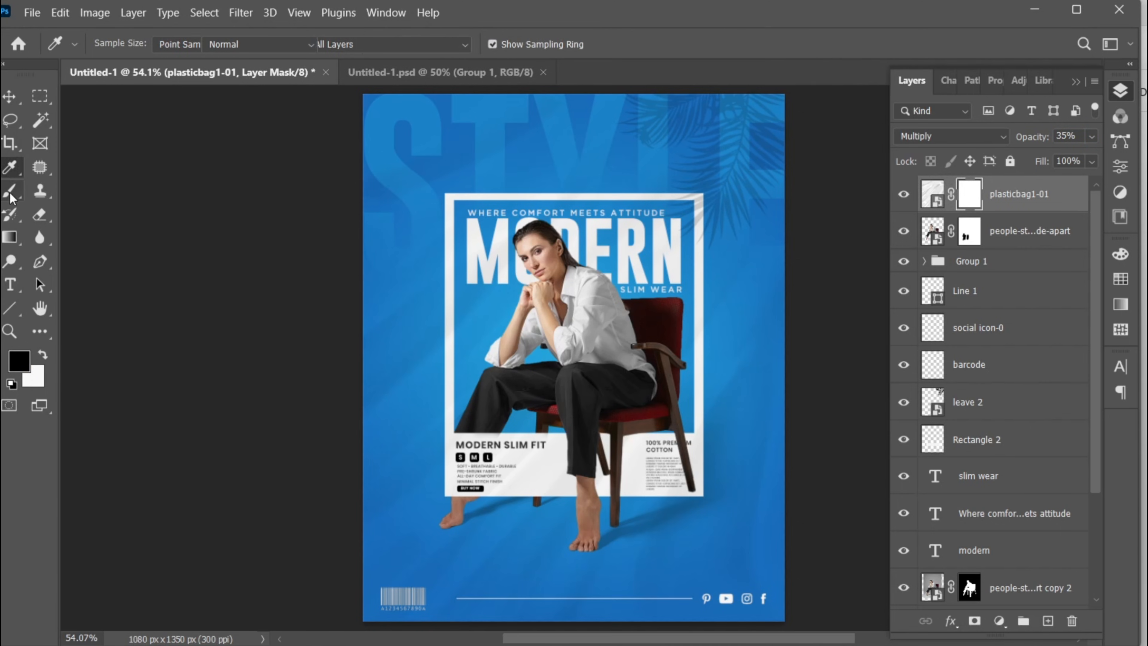
mouse_move(530, 333)
mouse_down()
mouse_move(525, 398)
mouse_move(549, 312)
mouse_move(520, 407)
mouse_move(517, 263)
mouse_move(623, 267)
mouse_move(608, 316)
mouse_move(556, 289)
mouse_move(617, 429)
mouse_move(633, 413)
mouse_move(538, 418)
mouse_move(512, 274)
mouse_move(655, 414)
mouse_move(585, 409)
mouse_up()
key(v)
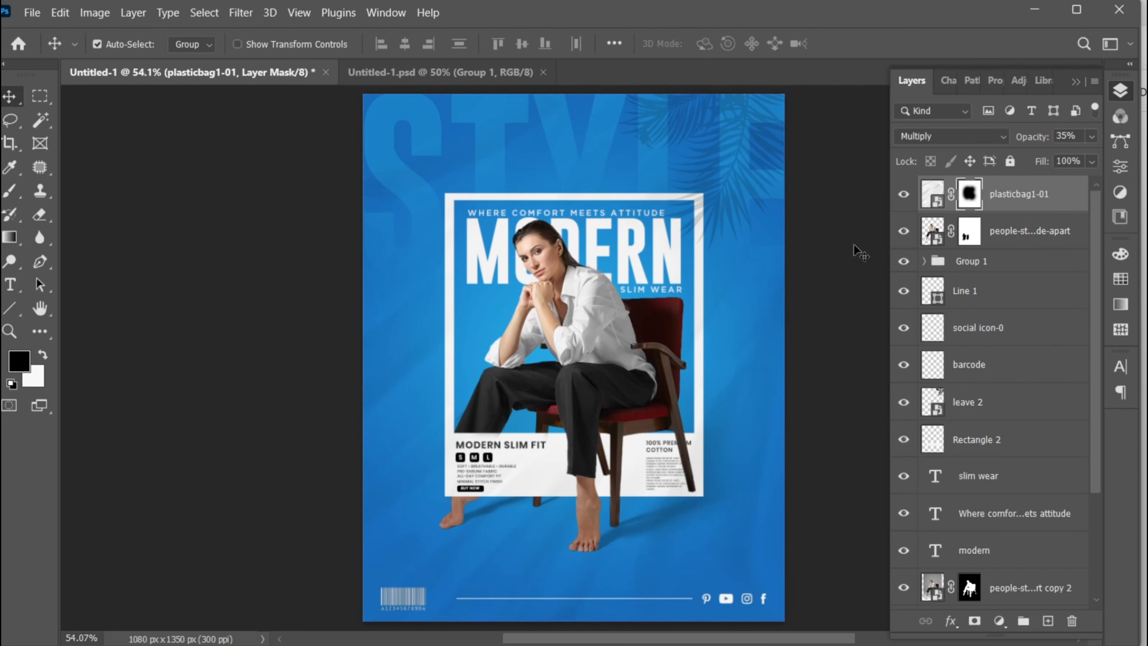
click(1080, 82)
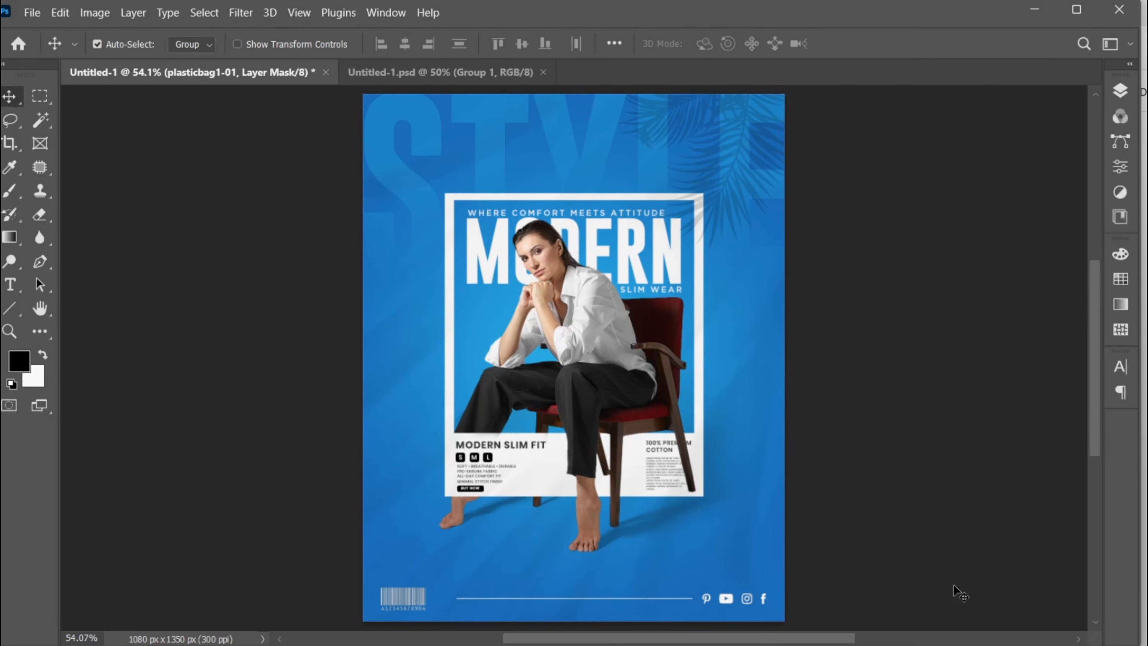